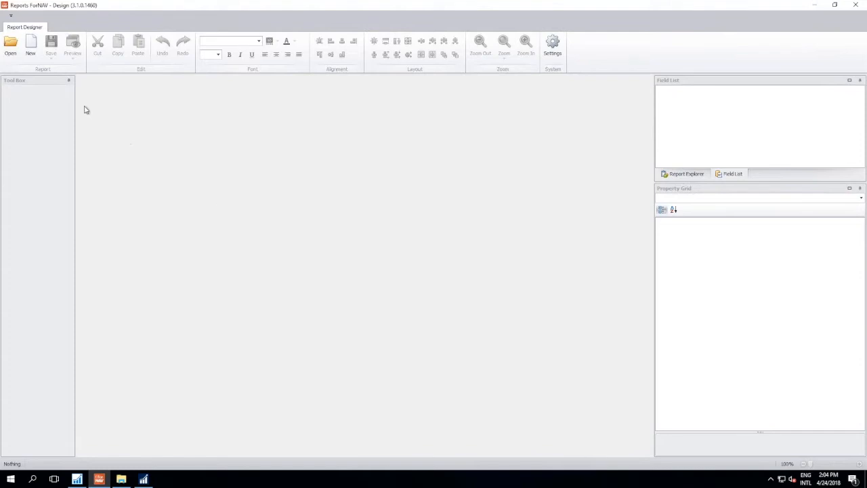
- Open the ForNAV Report Pack in the online report gallery and set its start object number to 70000
click(39, 48)
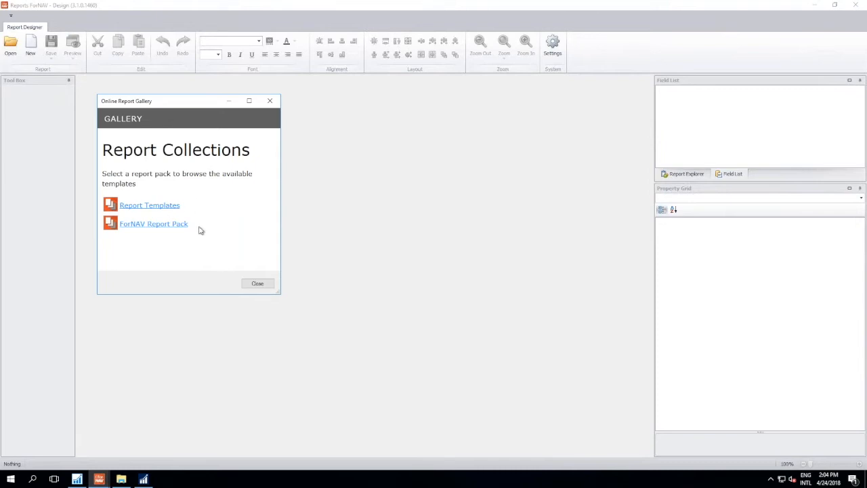
click(173, 224)
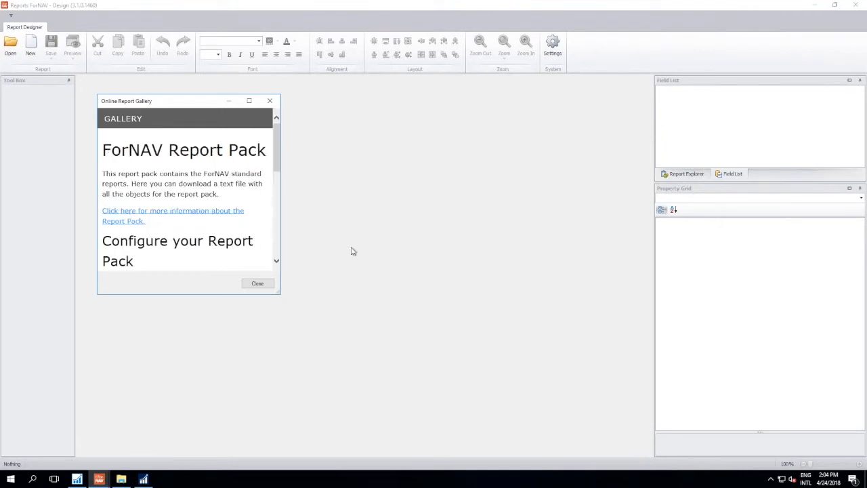
drag(281, 295, 278, 444)
scroll(242, 362, down, 3)
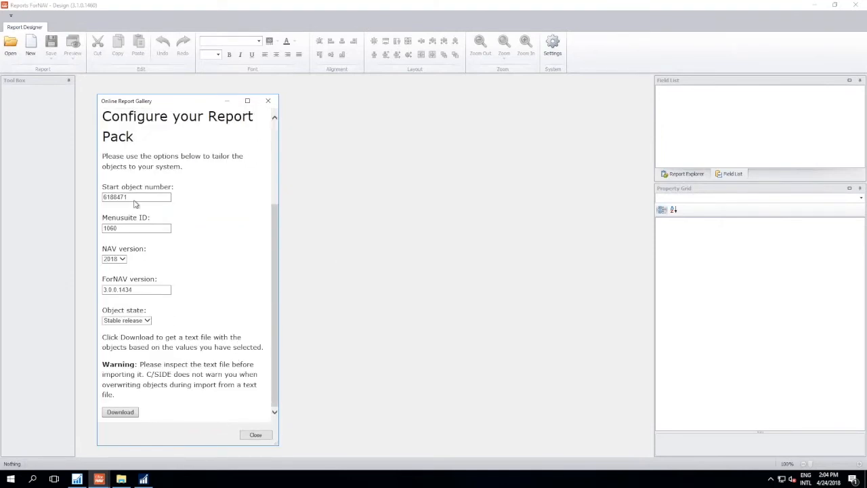
drag(135, 197, 81, 195)
text(70000)
key(Tab)
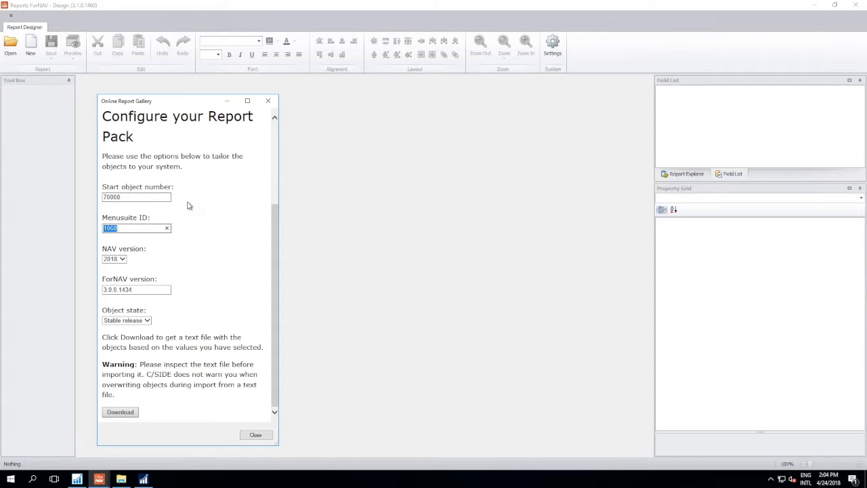
- Set the report pack's ForNAV version to 3.1.0.1460 and close the online gallery
click(117, 290)
text(1)
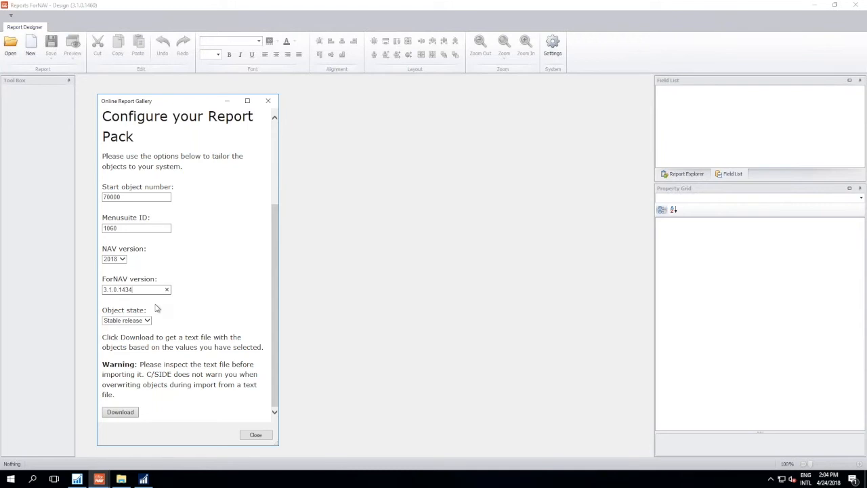
key(BackSpace)
key(BackSpace)
text(60)
click(256, 438)
click(256, 438)
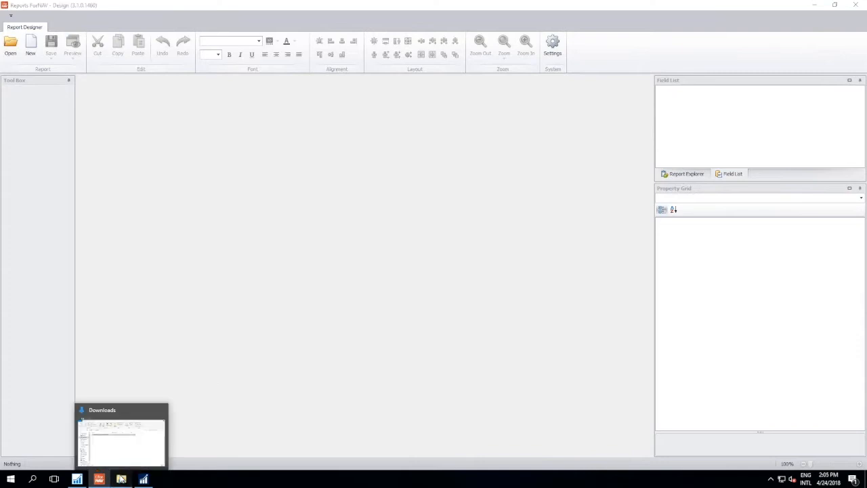
- Open ForNAV Report Pack for NAV 2018.txt from the Downloads folder, inspect its object definitions and close it
click(121, 478)
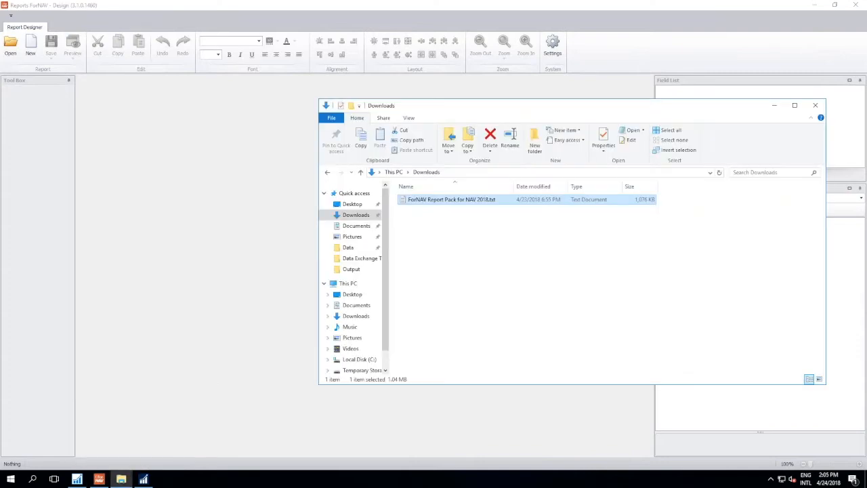
double_click(463, 202)
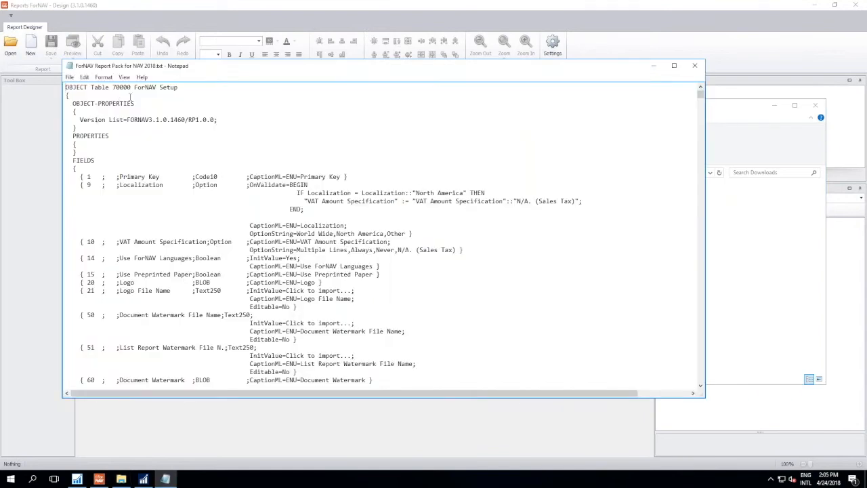
scroll(256, 154, down, 20)
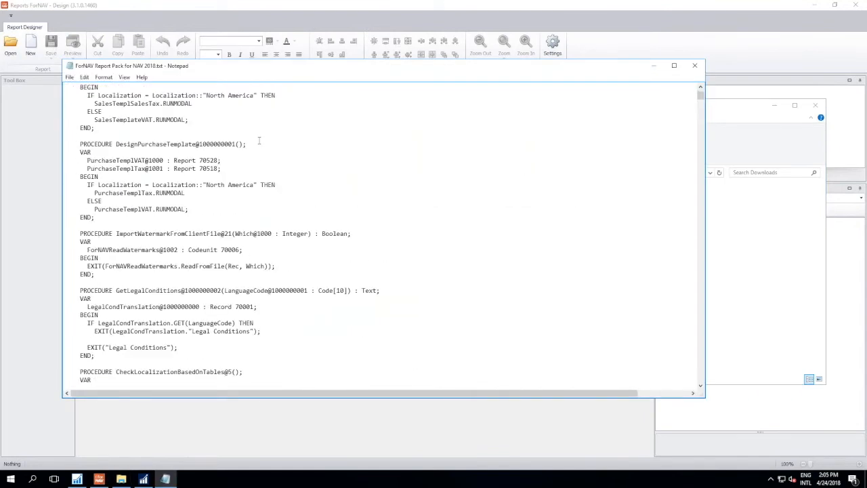
scroll(259, 145, down, 15)
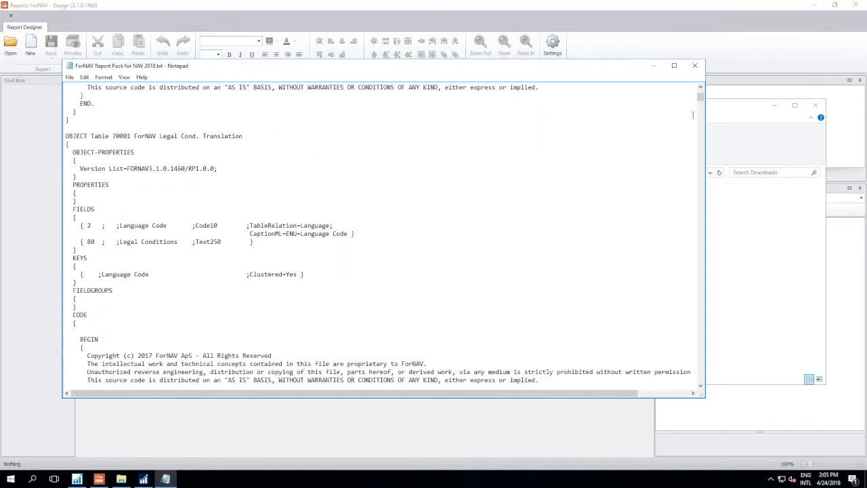
click(696, 66)
- Switch to the NAV Development Environment, run the ForNAV Setup Wizard page and bring up the wizard in the NAV client
click(77, 480)
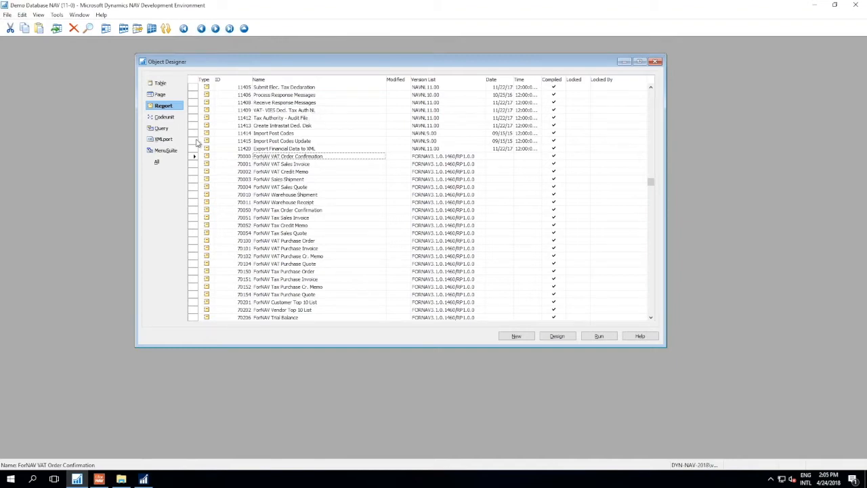
click(160, 94)
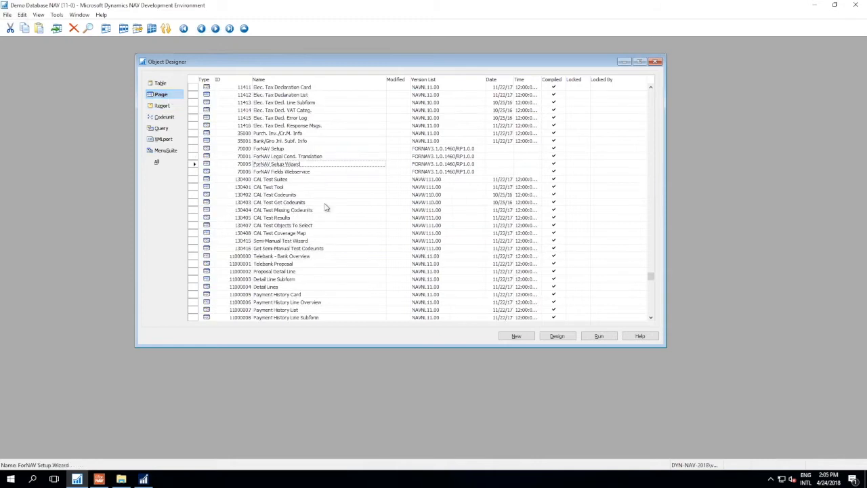
click(599, 336)
click(145, 479)
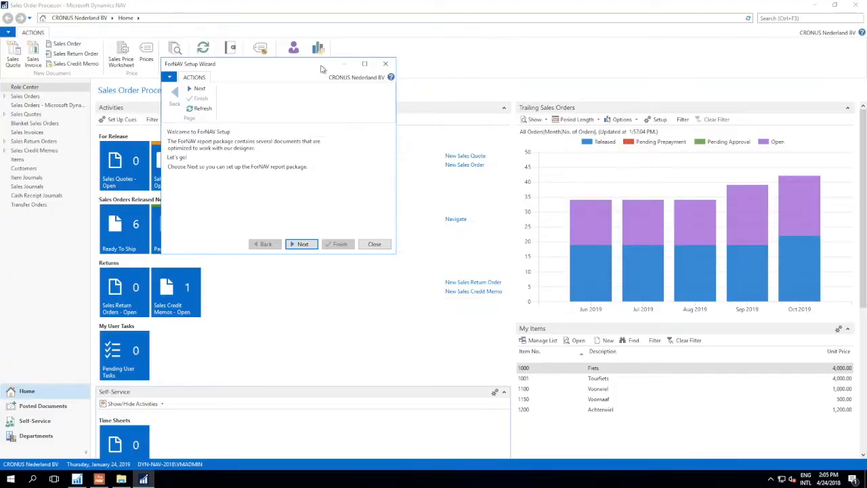
drag(322, 67, 327, 62)
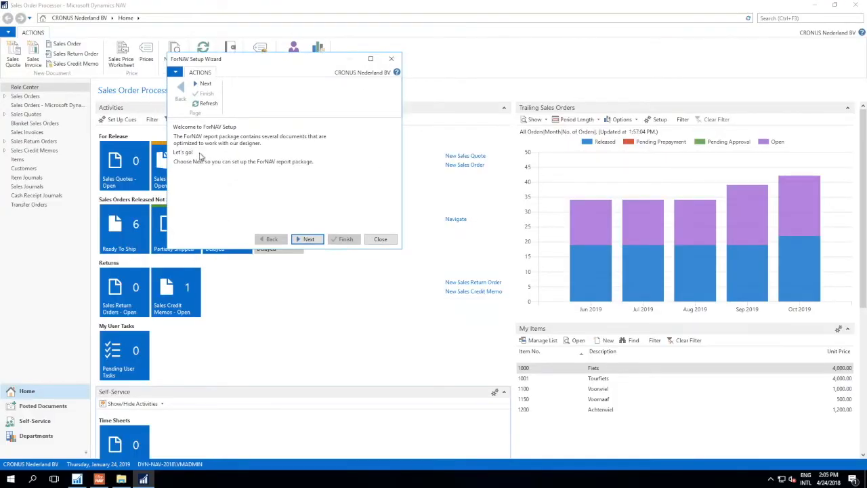
- Advance to the wizard's localization page, review the available localizations and continue with Other selected
click(308, 239)
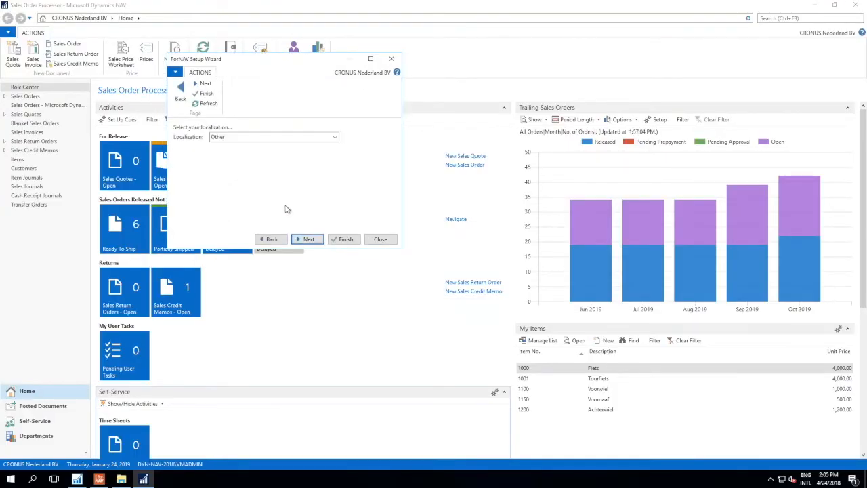
click(335, 140)
click(335, 139)
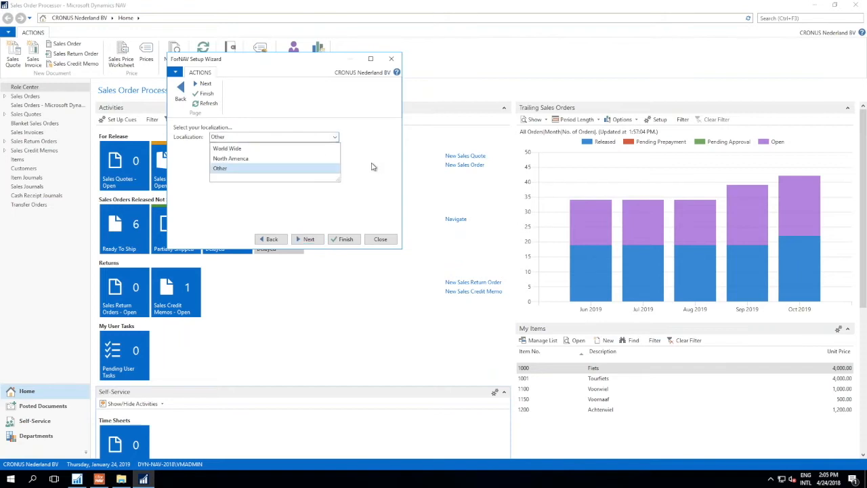
click(372, 168)
click(308, 239)
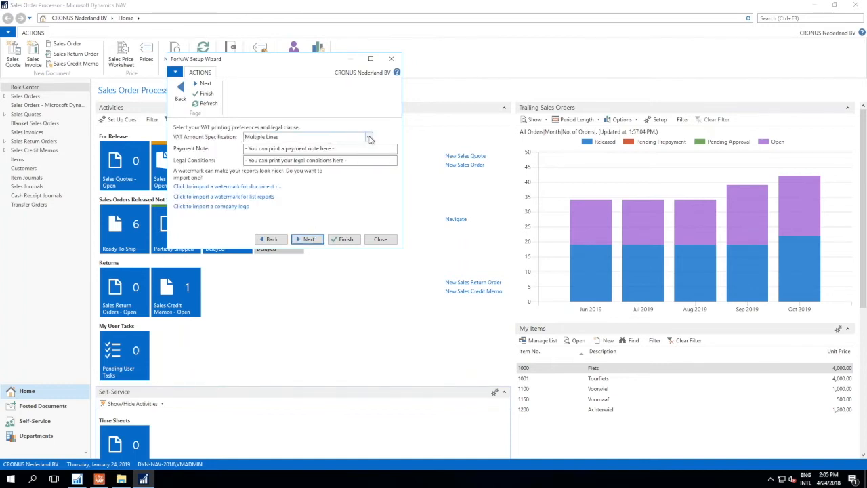
- Review the VAT Amount Specification choices, keep Multiple Lines and continue to the report replacement page
click(368, 138)
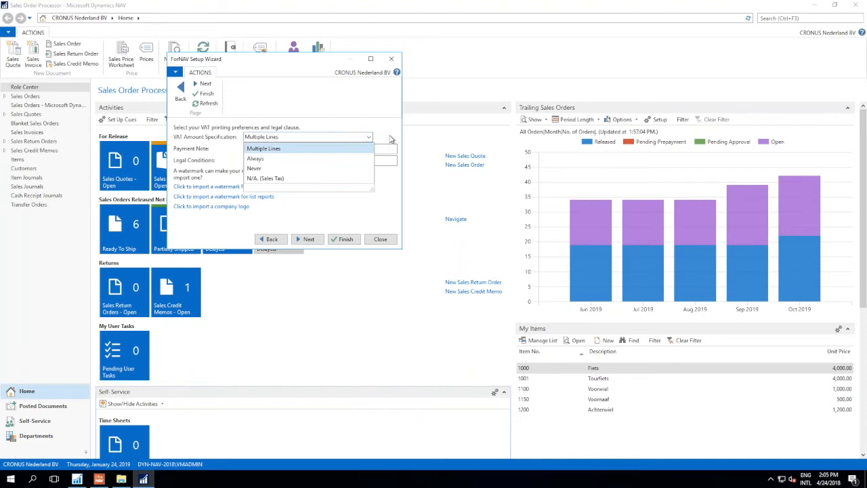
click(383, 205)
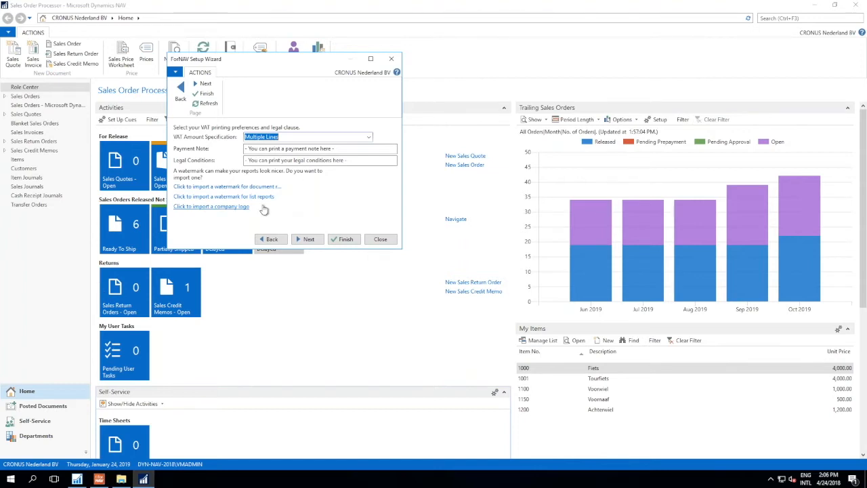
click(308, 239)
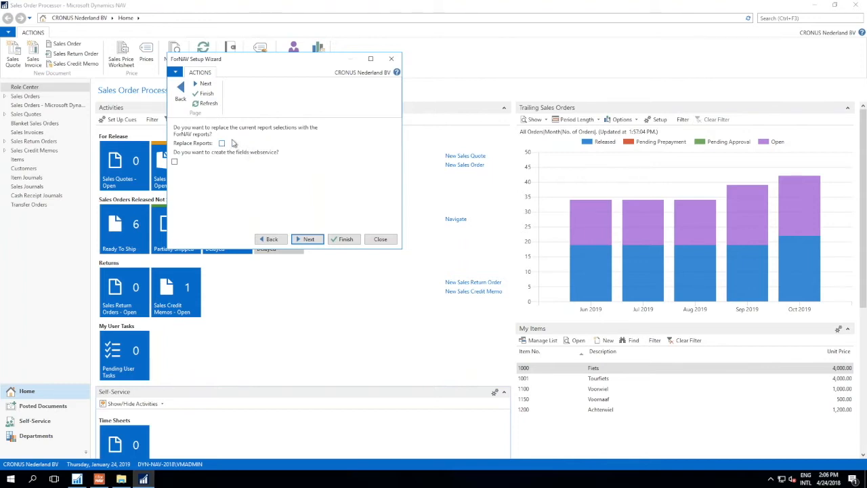
- Select the options to replace the current reports and create the fields web service, and close the wizard without finishing
click(222, 143)
click(174, 161)
click(382, 239)
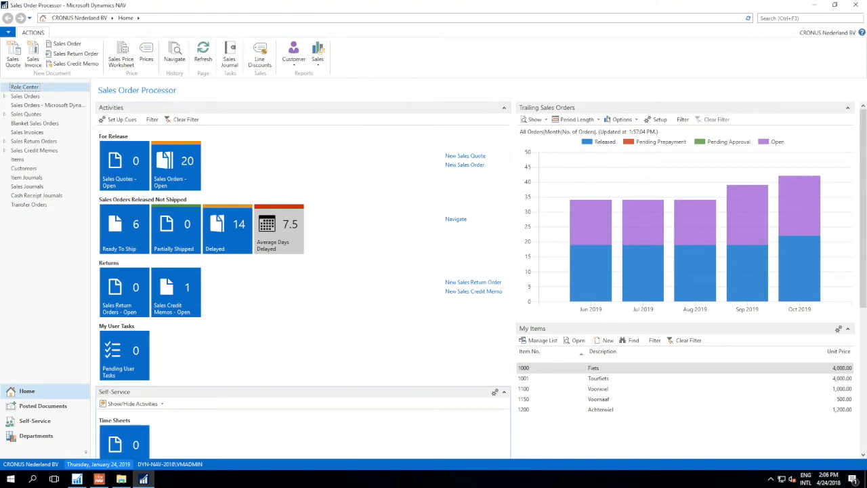
- Switch to the ForNAV designer, inspect the default table information address in the settings and test its field information
click(98, 479)
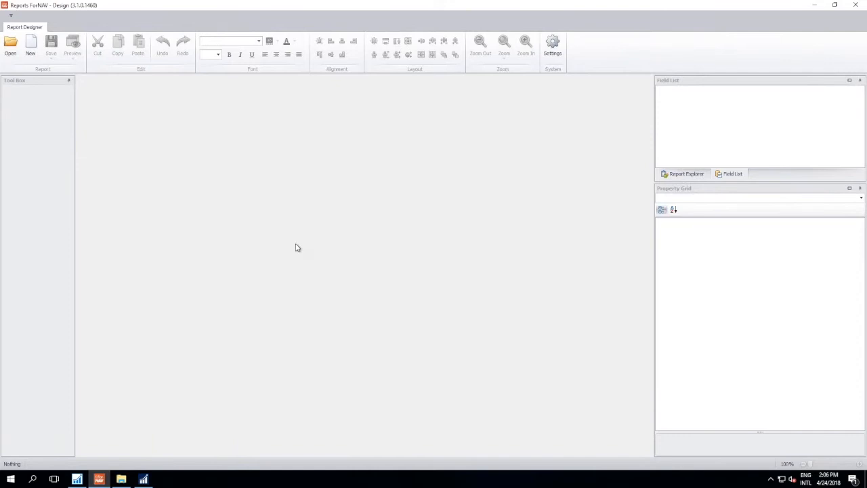
click(552, 45)
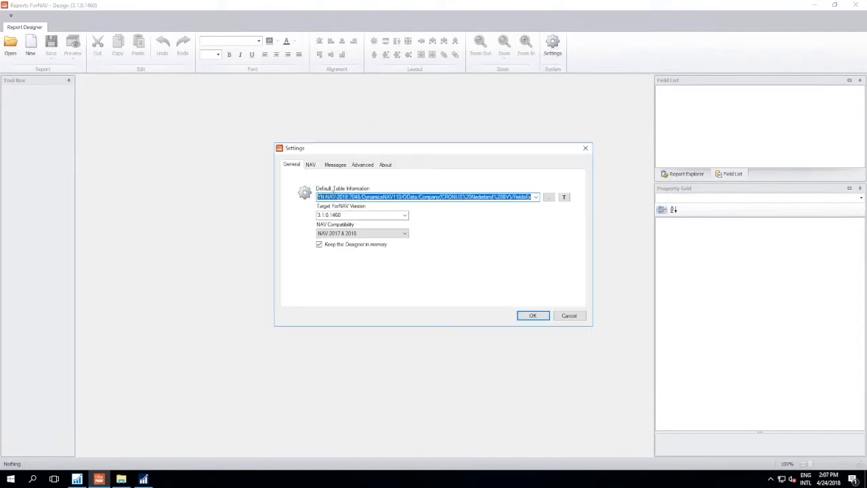
drag(426, 196, 542, 197)
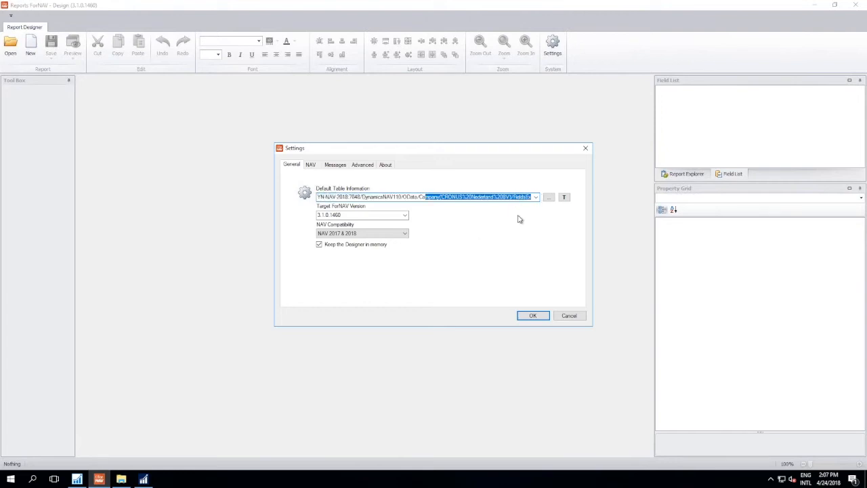
click(565, 198)
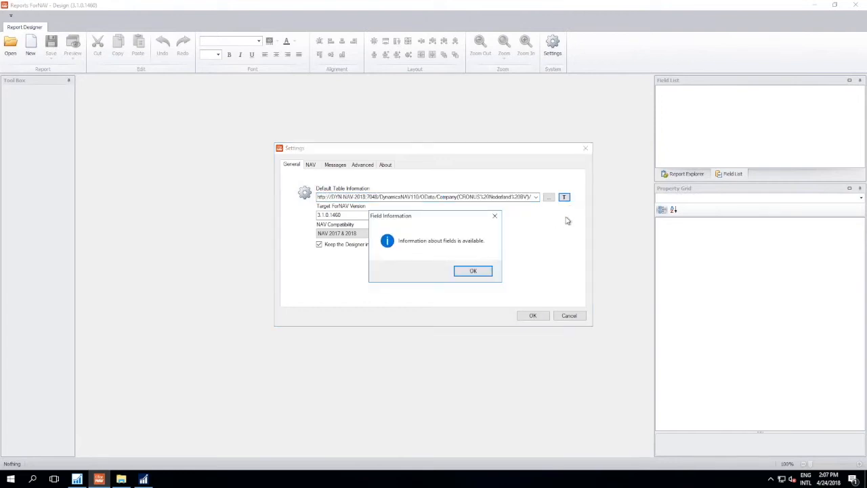
click(486, 273)
- Review the NAV settings for database server, database name and finsql.exe path, and cancel the settings dialog
click(315, 166)
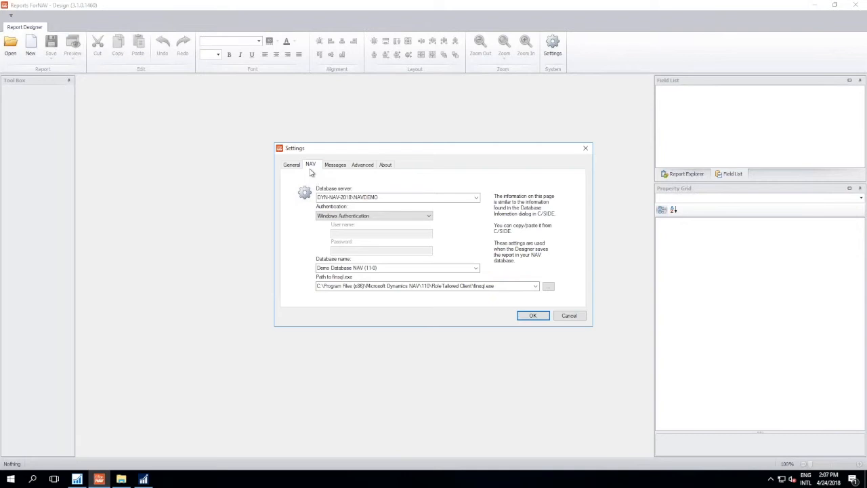
click(385, 198)
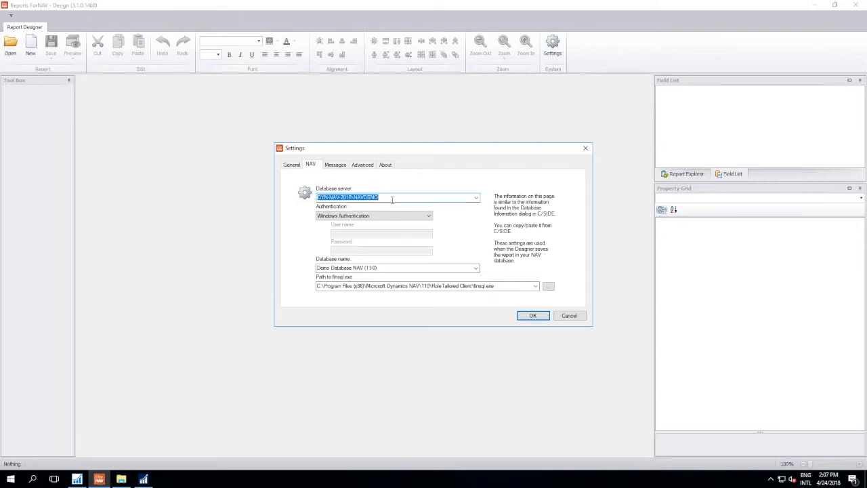
click(433, 269)
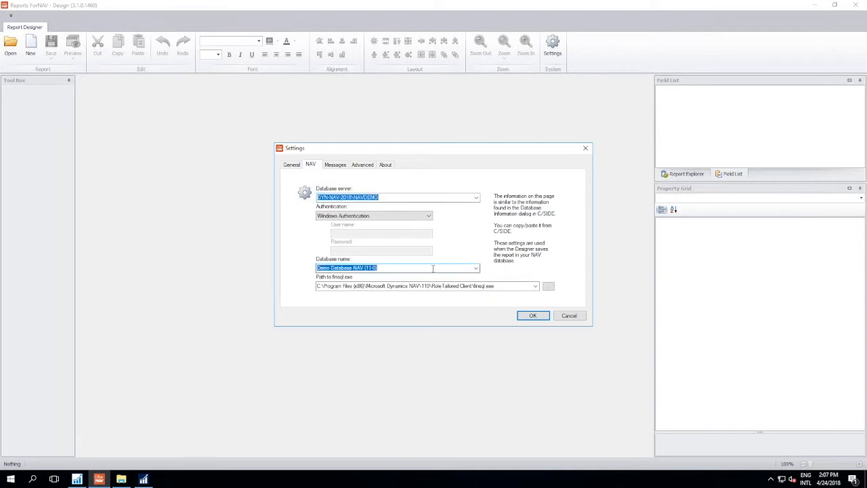
click(489, 286)
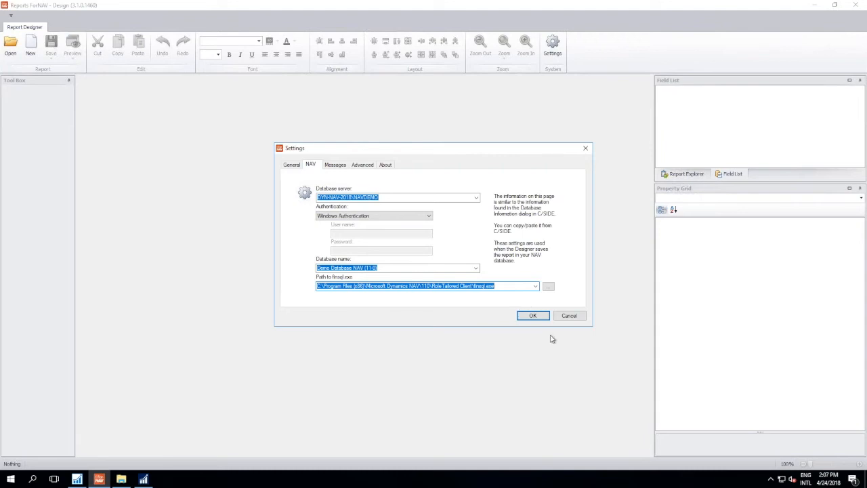
click(567, 317)
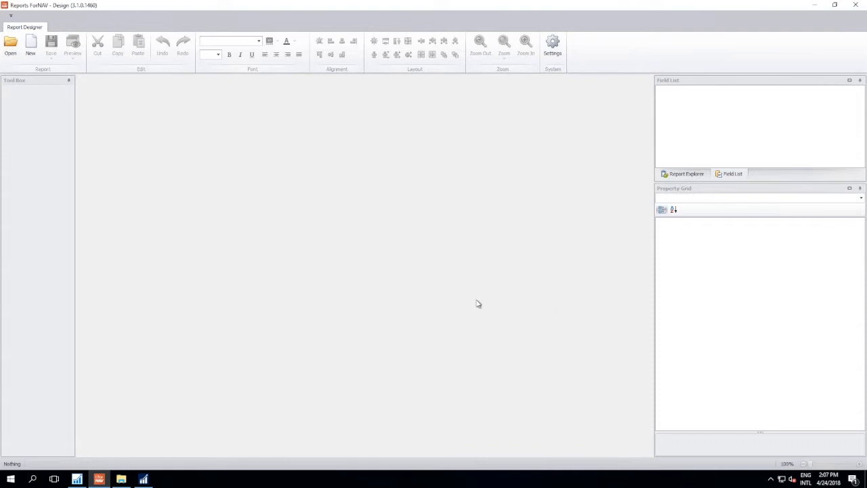
- Create a new report from the List Template in the online gallery's Report Templates collection
click(34, 54)
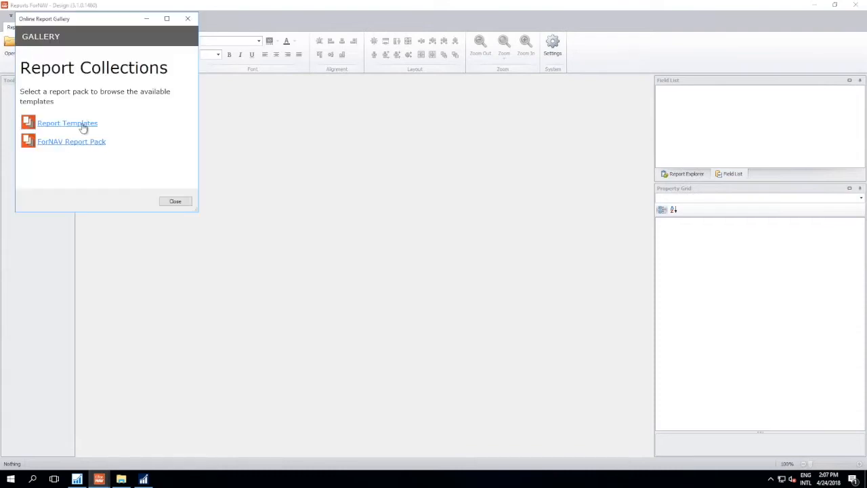
click(82, 128)
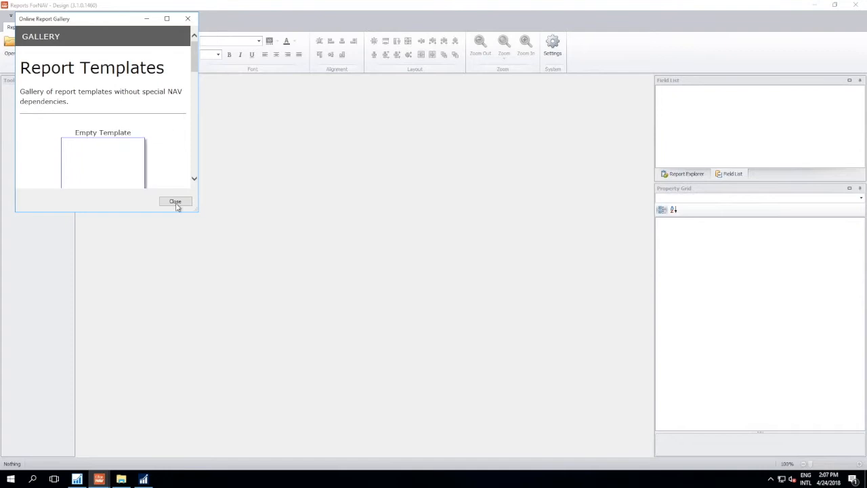
drag(194, 213, 194, 388)
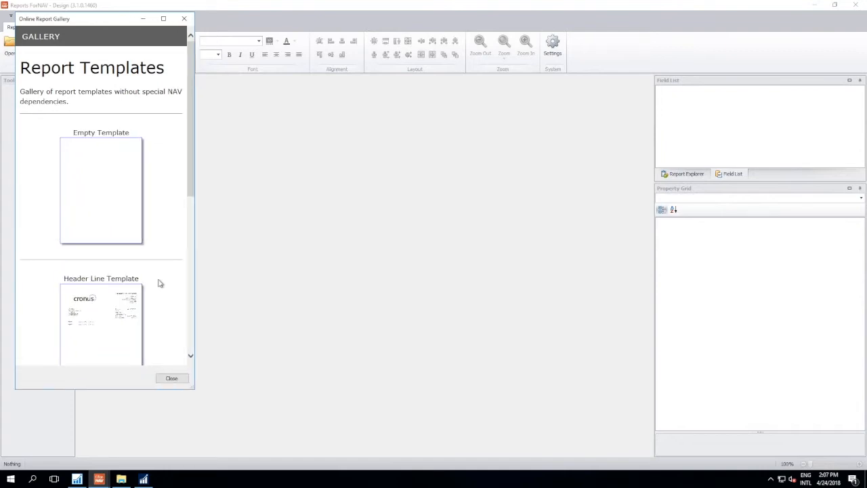
scroll(161, 219, down, 1)
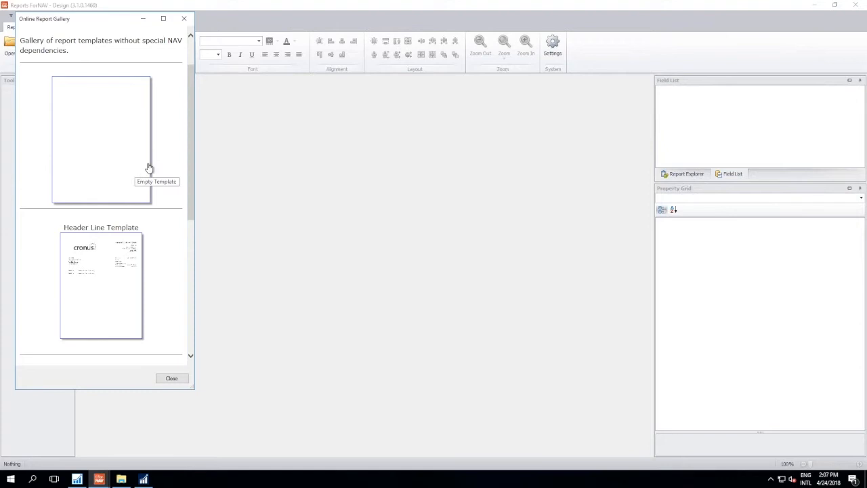
scroll(150, 168, down, 3)
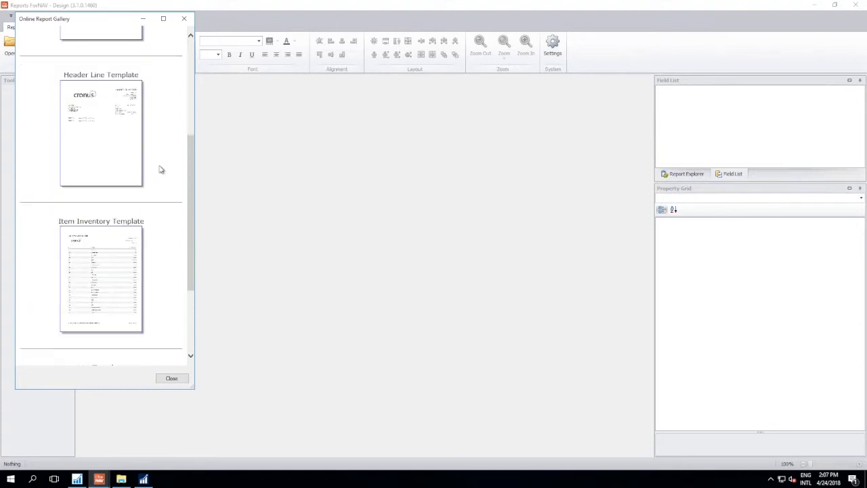
scroll(160, 169, down, 2)
scroll(160, 169, down, 1)
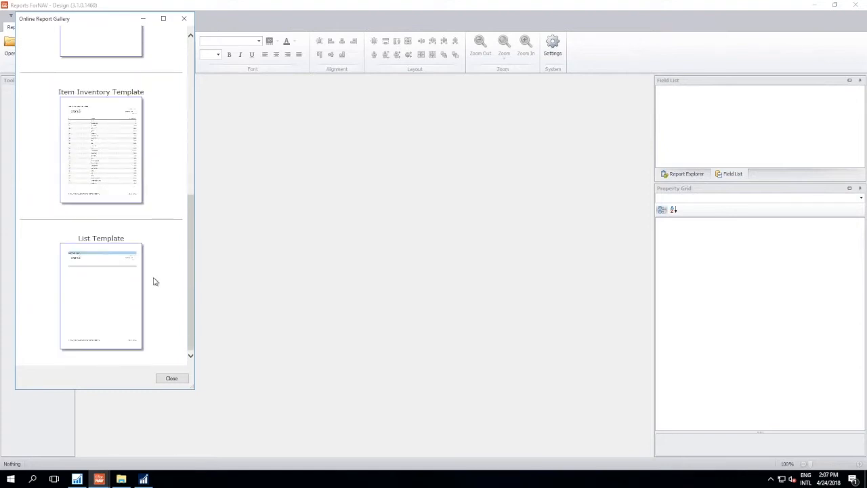
click(111, 282)
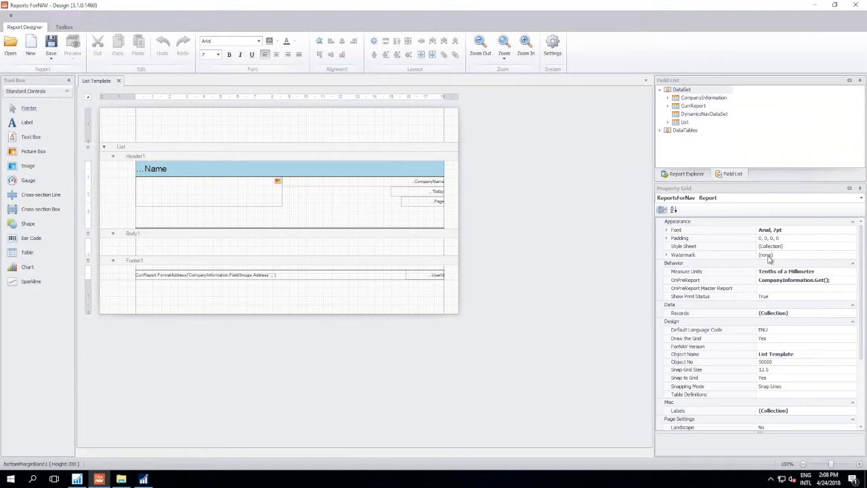
- Set the report's object name to Customer top 10 and save it as an object in NAV
click(791, 353)
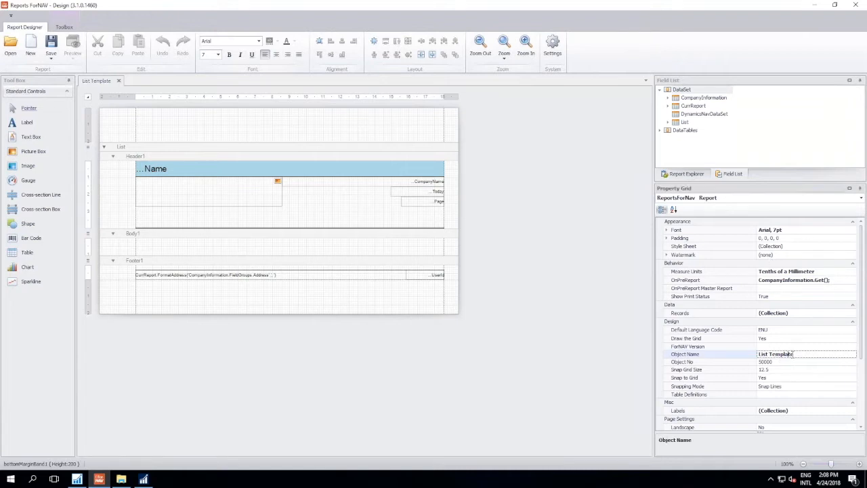
drag(796, 354, 764, 354)
text(Cu)
key(Return)
click(796, 362)
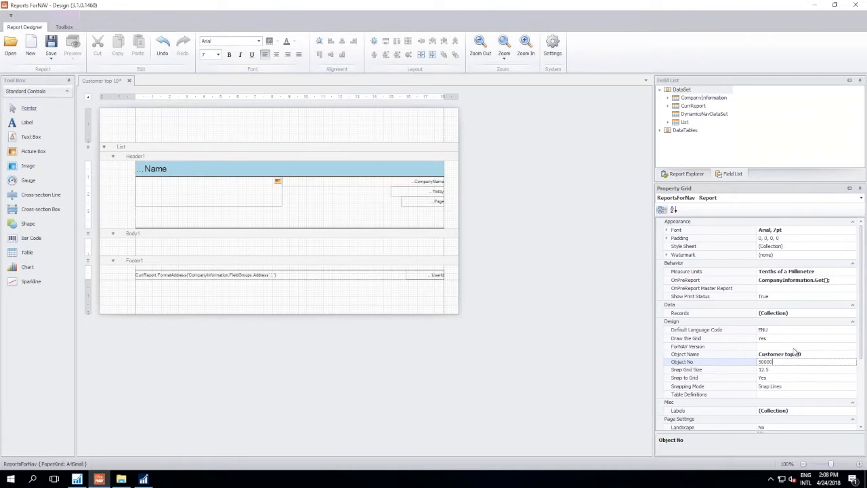
click(792, 346)
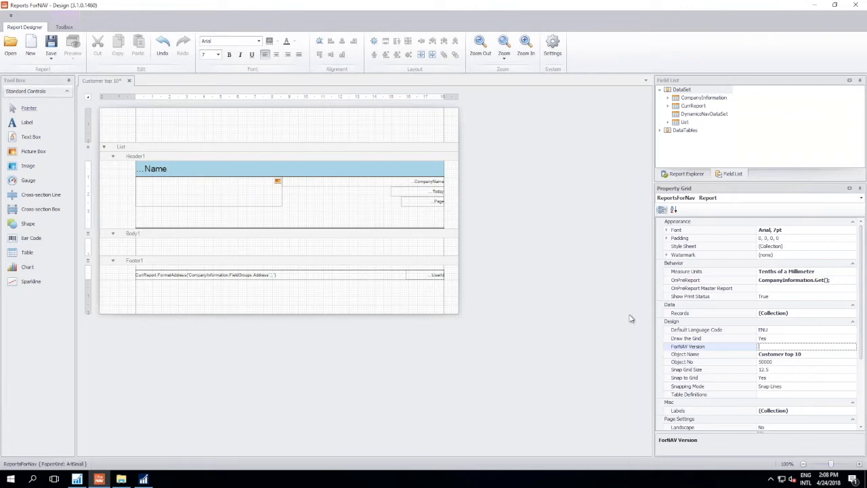
click(57, 63)
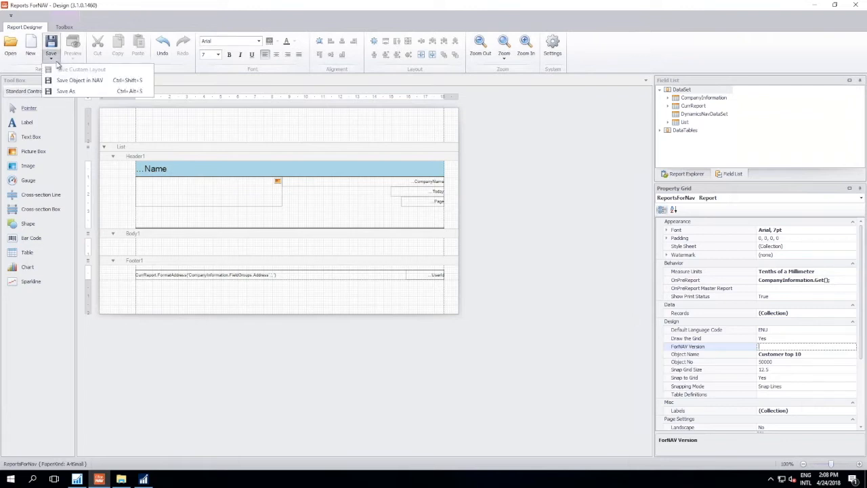
click(61, 80)
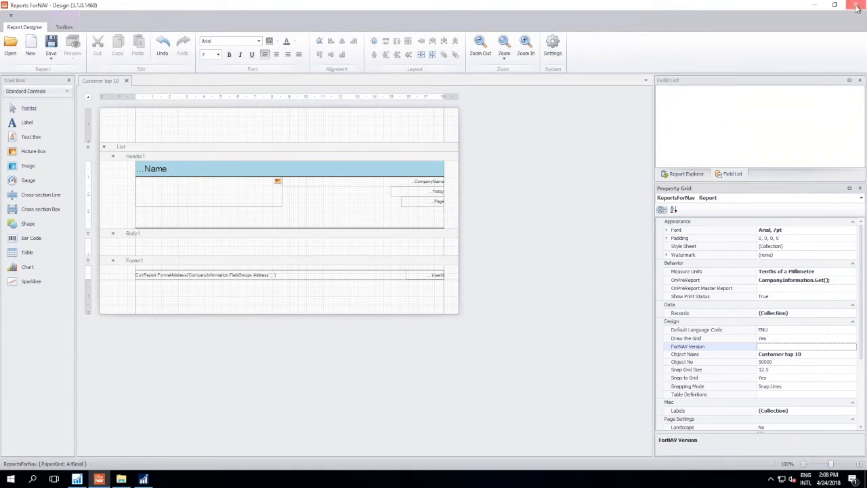
- Close the report designer, switch to the NAV Development Environment and select the Customer top 10 report among the report objects
click(857, 6)
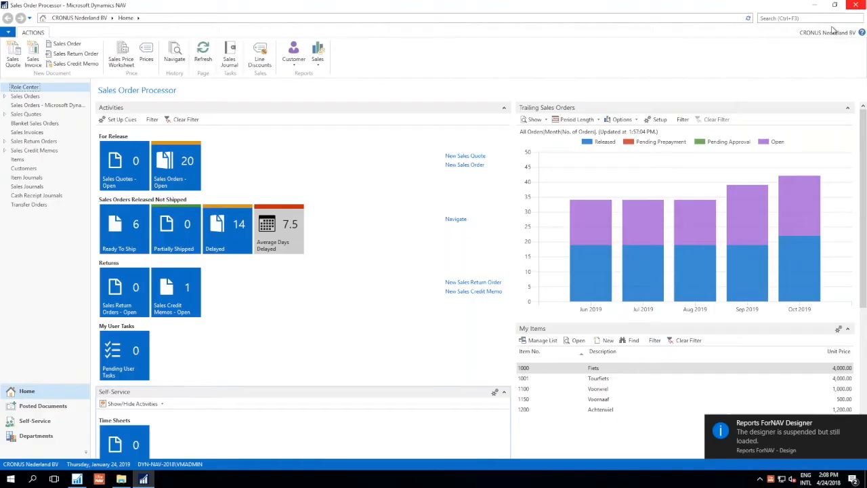
click(76, 479)
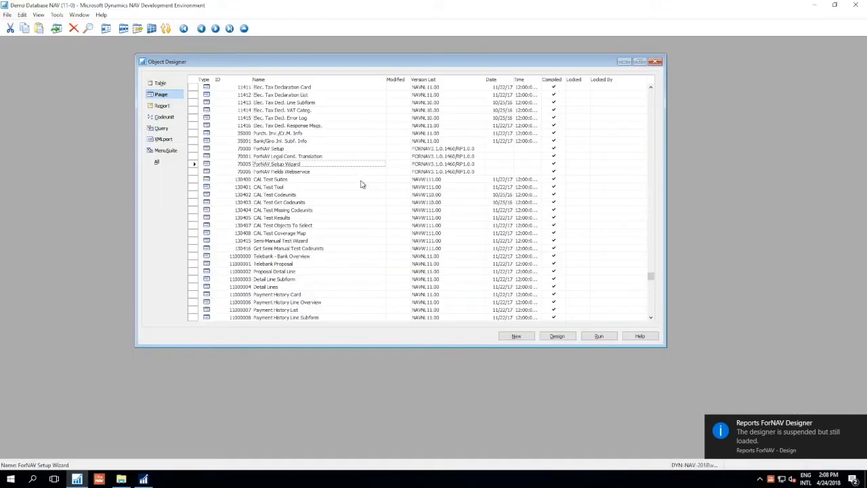
click(162, 105)
click(305, 149)
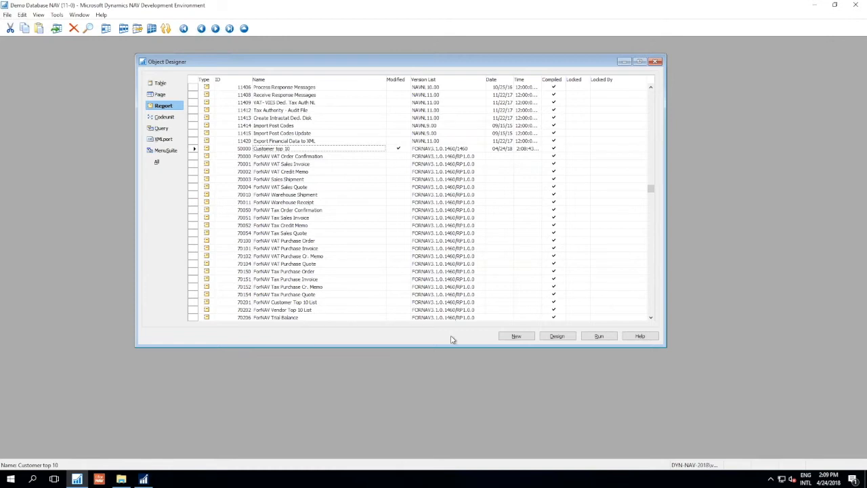
- Run the Customer top 10 report, preview it in the NAV client, examine the first page's header and footer, and close the preview
click(599, 336)
click(140, 479)
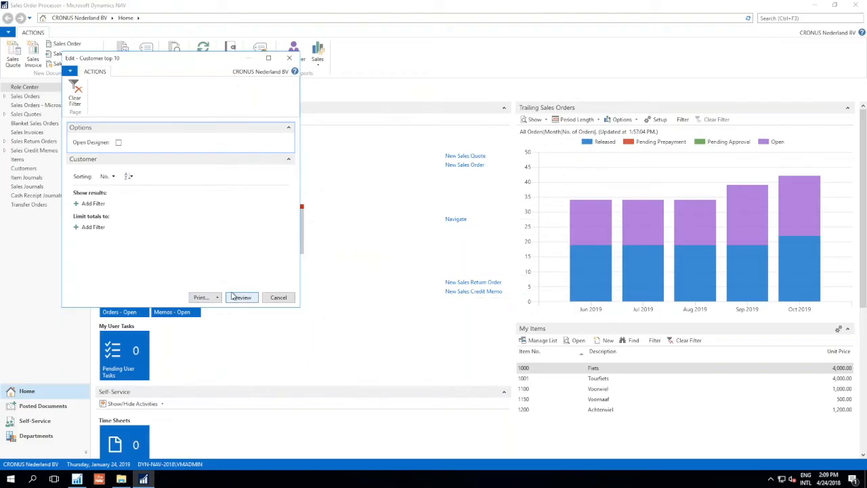
click(238, 297)
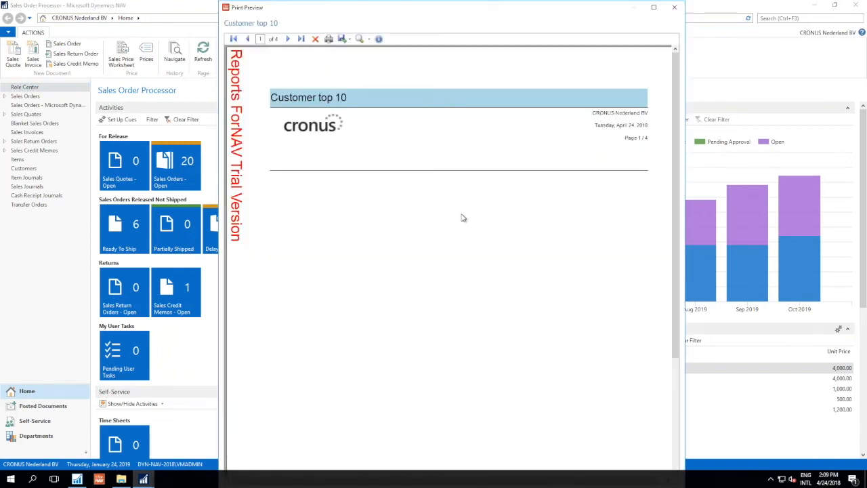
scroll(464, 207, down, 2)
scroll(464, 211, up, 3)
scroll(379, 214, down, 3)
scroll(378, 210, up, 5)
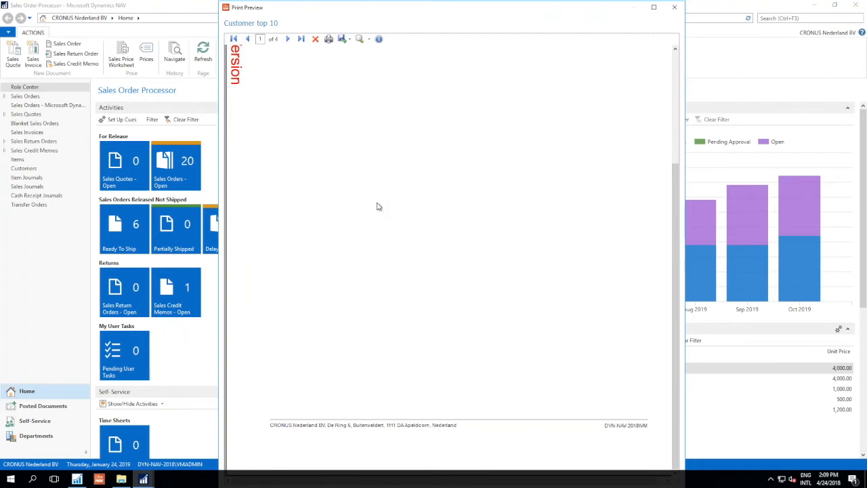
scroll(378, 214, down, 5)
scroll(552, 388, up, 5)
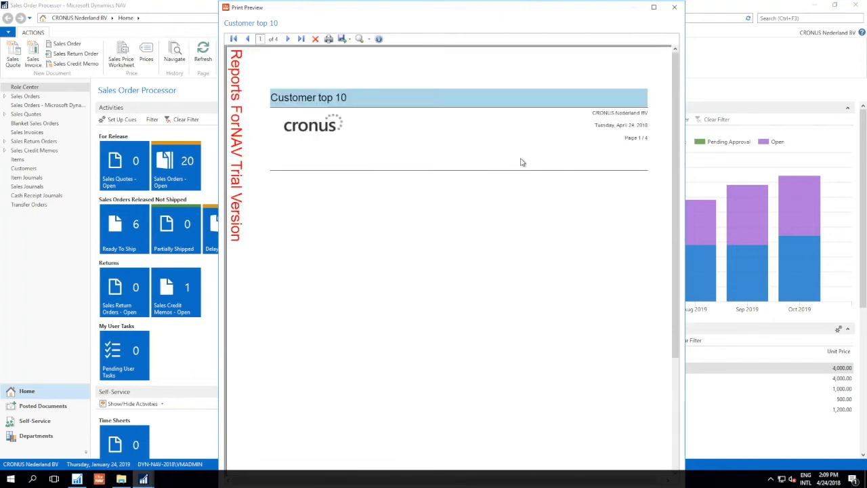
click(674, 7)
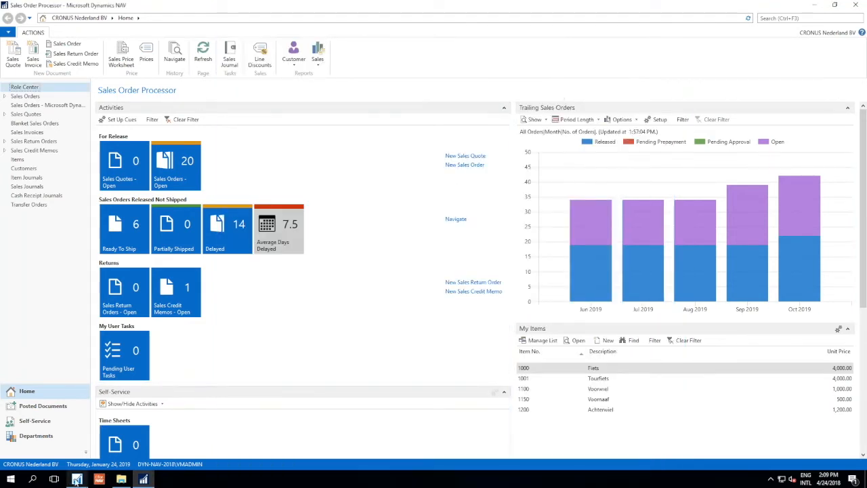
- Return to the NAV Development Environment, inspect the Customer top 10 report's data item and columns in the dataset designer, and close it
key(alt+Tab)
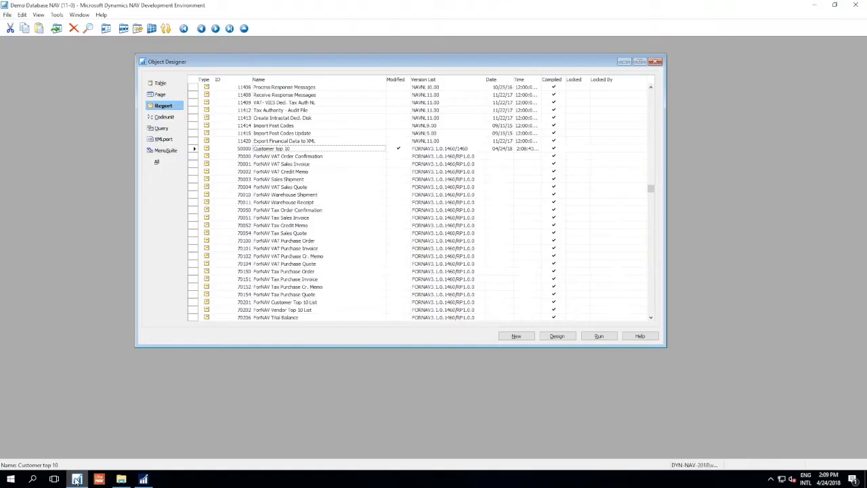
click(567, 340)
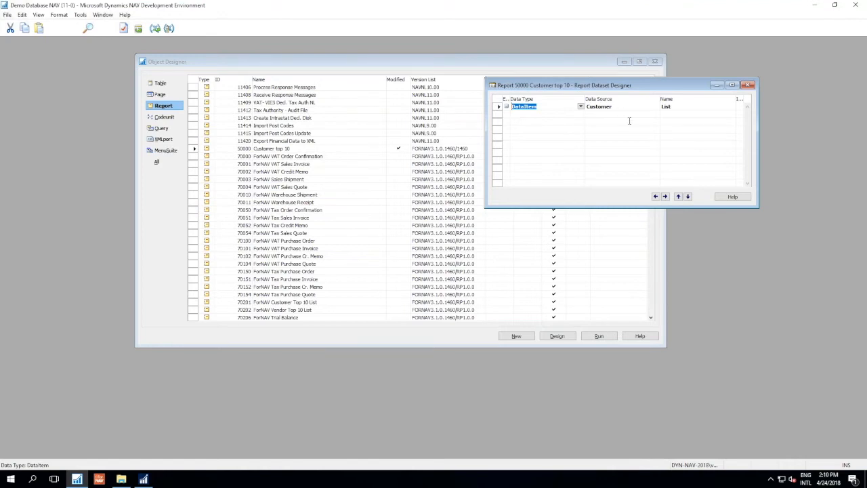
click(687, 106)
click(615, 114)
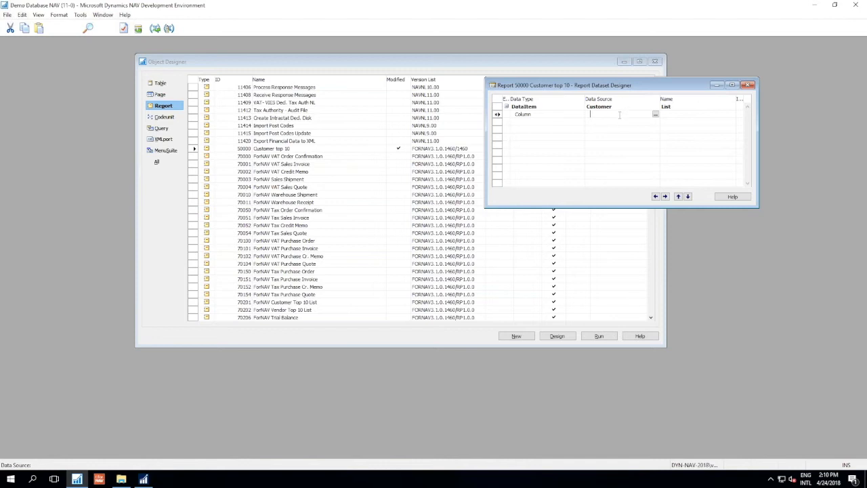
click(621, 105)
click(39, 14)
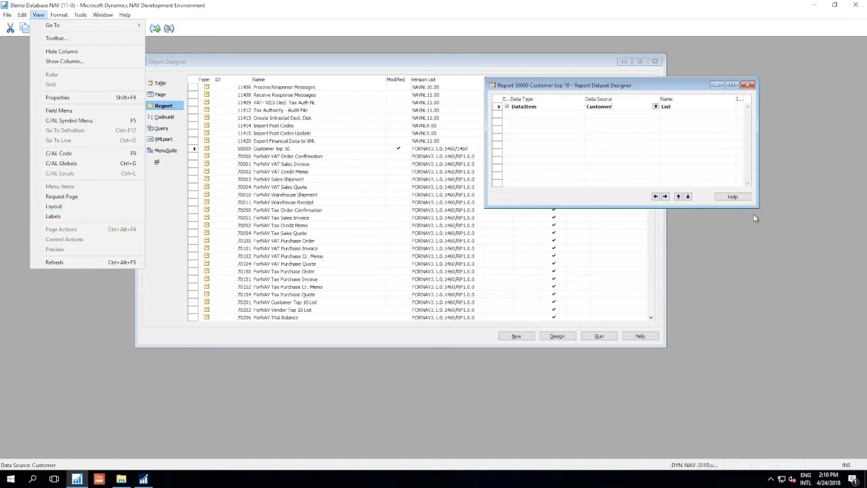
click(702, 85)
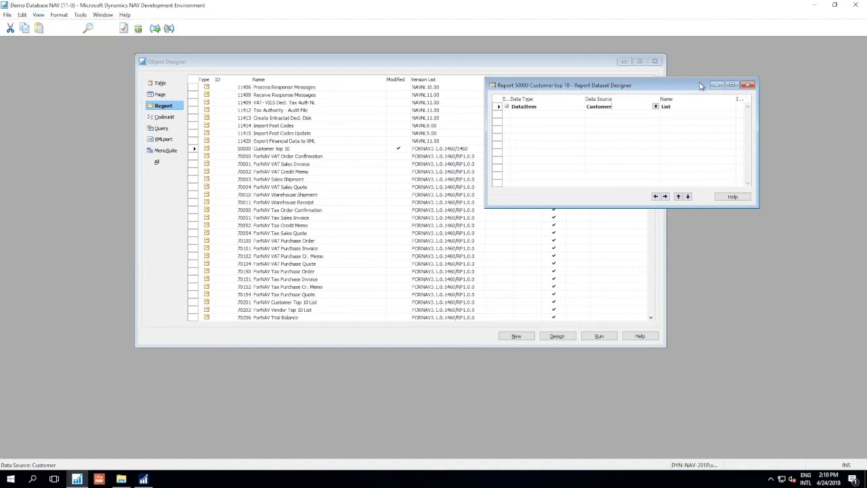
click(748, 86)
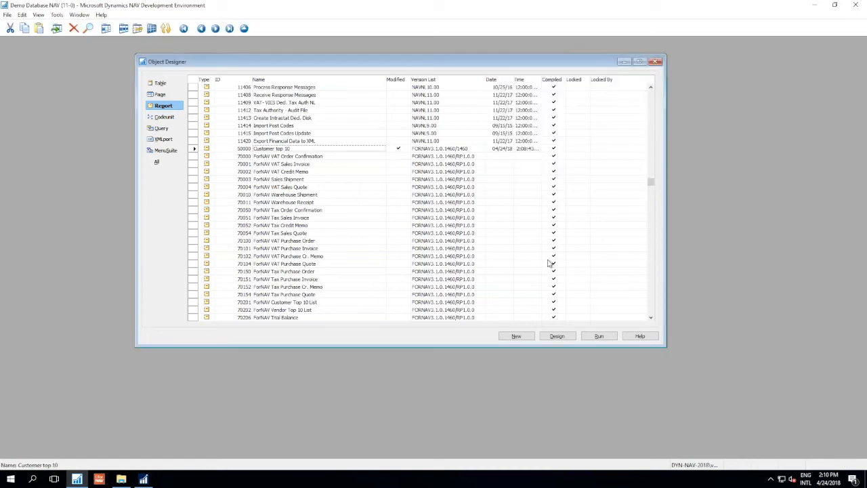
- Run the Customer top 10 report with the Open Designer option enabled to load it in the ForNAV designer
click(600, 335)
click(148, 479)
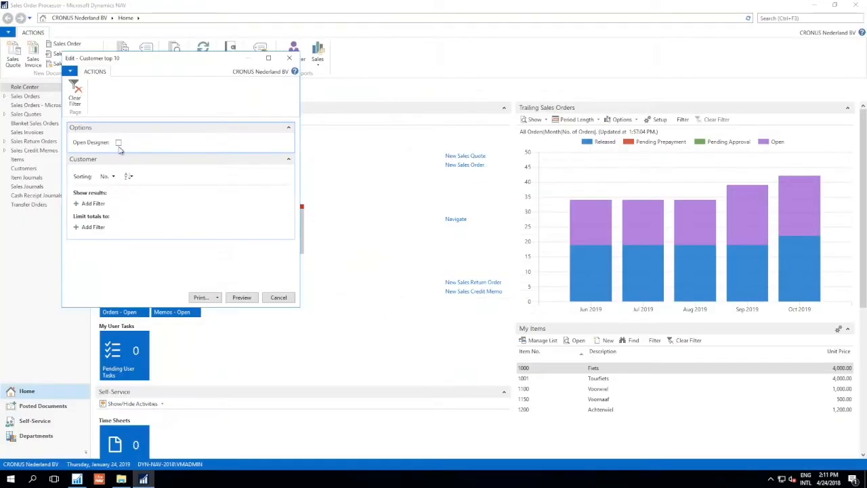
click(119, 143)
click(243, 297)
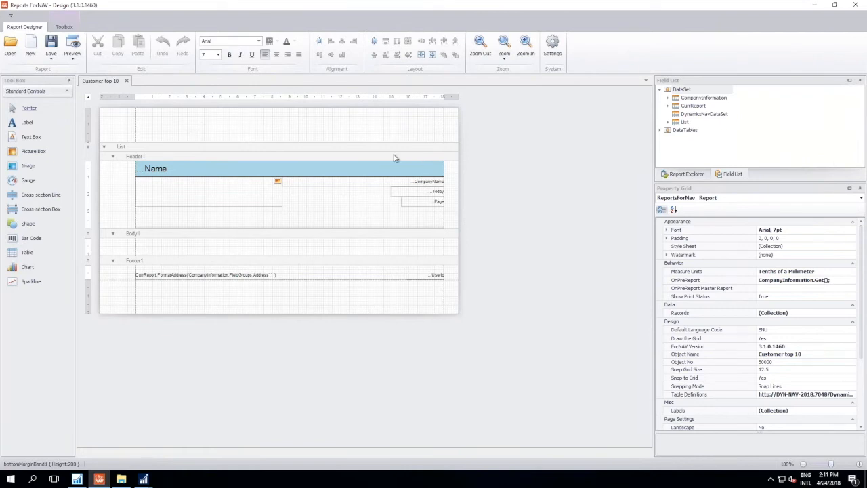
- Preview the Customer top 10 report from the designer, check its first page and close the preview
click(73, 60)
click(86, 80)
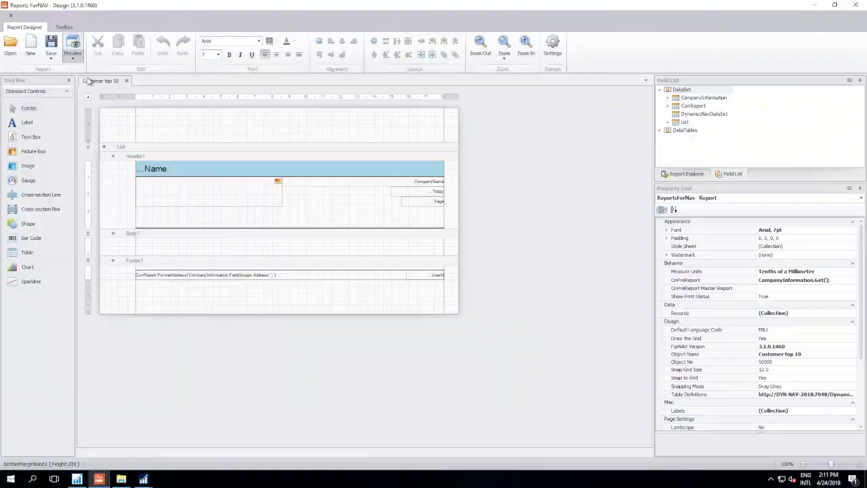
scroll(452, 195, down, 5)
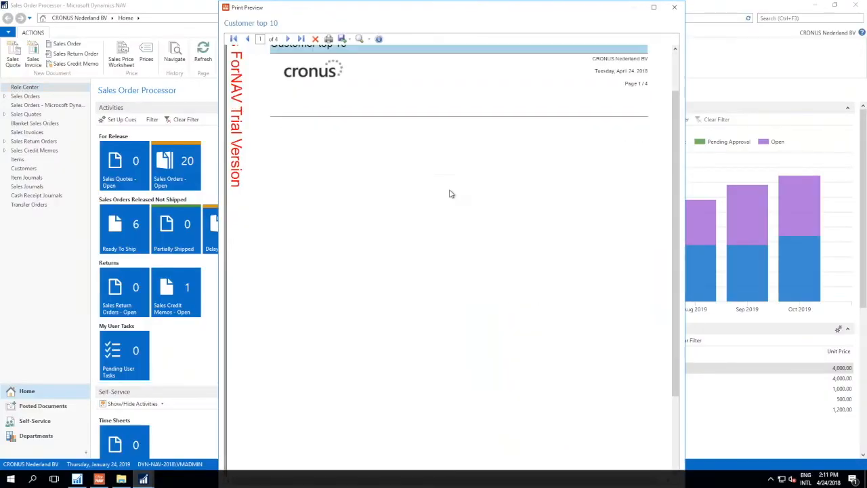
scroll(451, 194, up, 5)
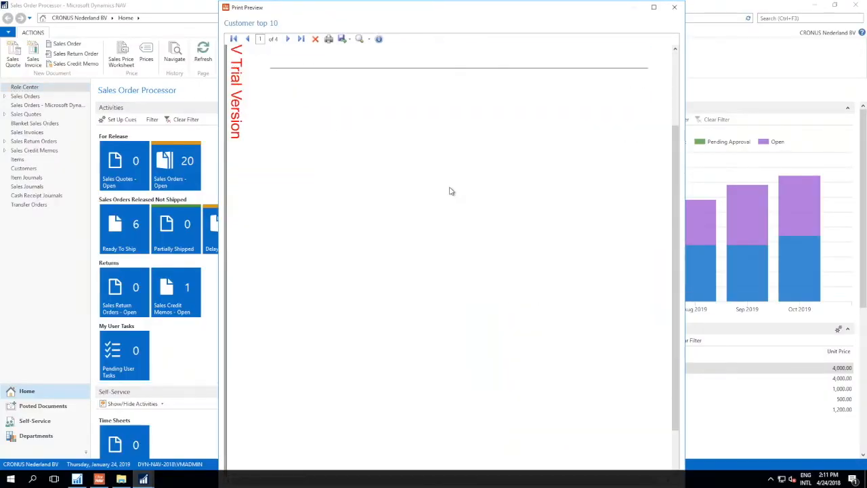
click(676, 13)
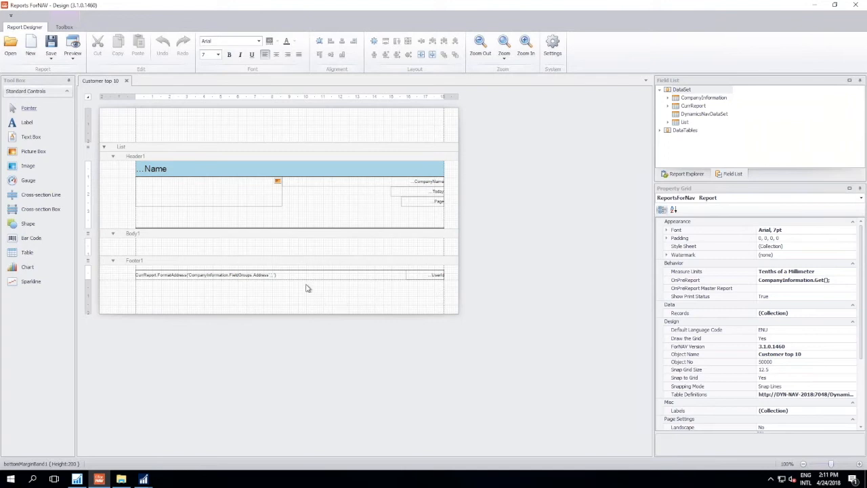
- Open the report's Records collection and enlarge the editor to inspect the CompanyInformation record's name and table
scroll(305, 288, up, 3)
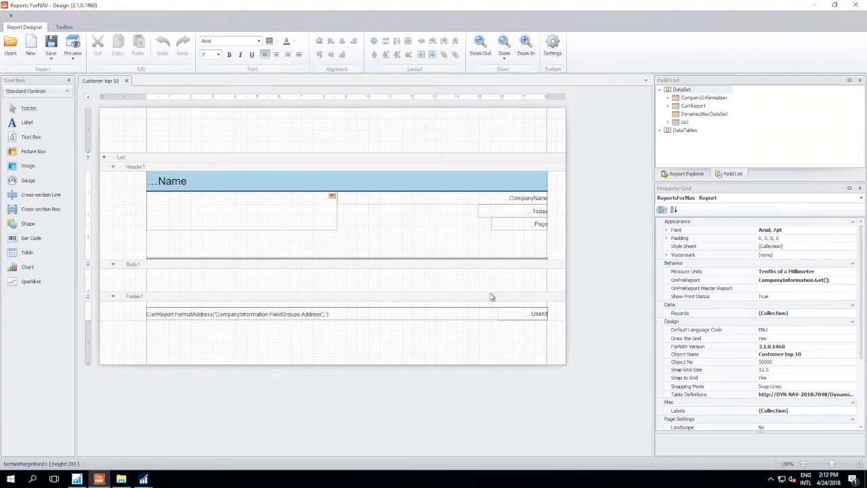
click(694, 174)
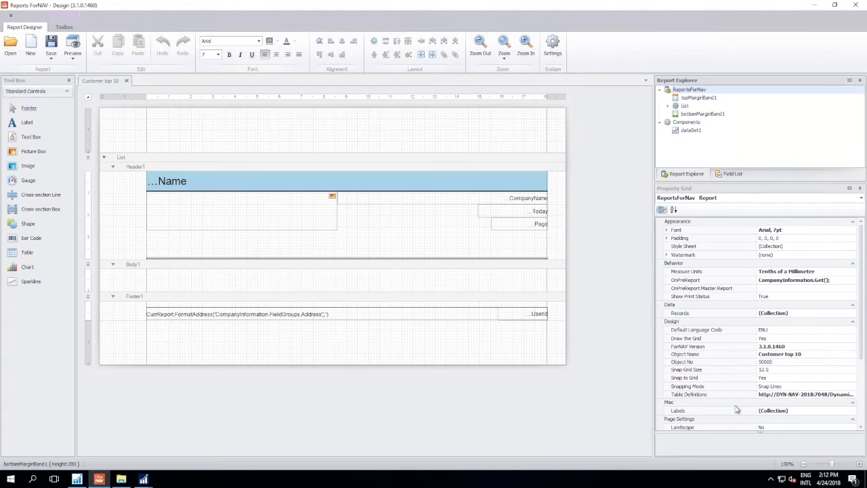
click(717, 315)
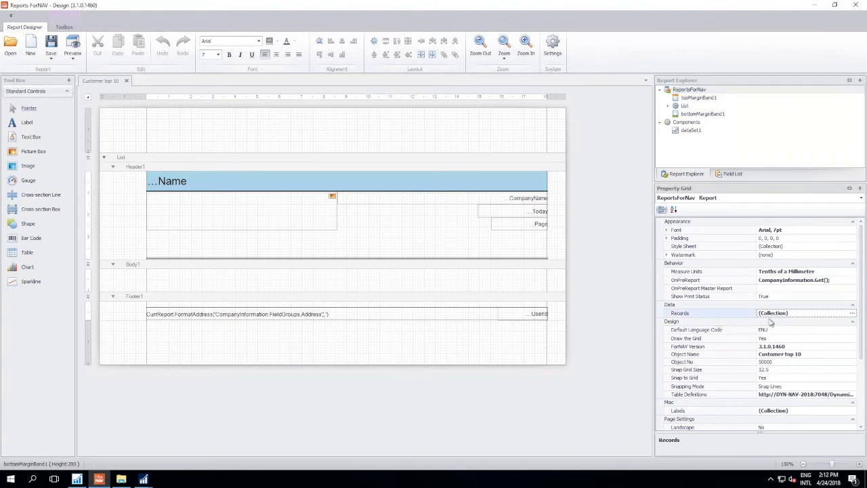
click(853, 313)
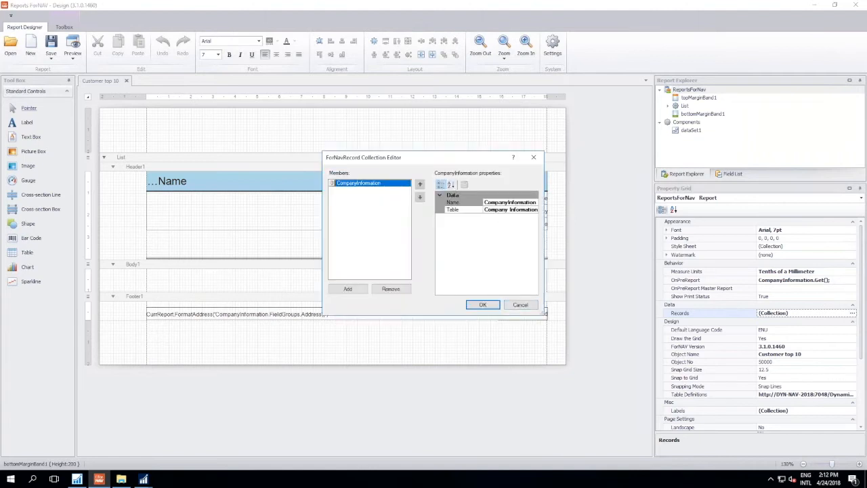
drag(545, 315, 628, 355)
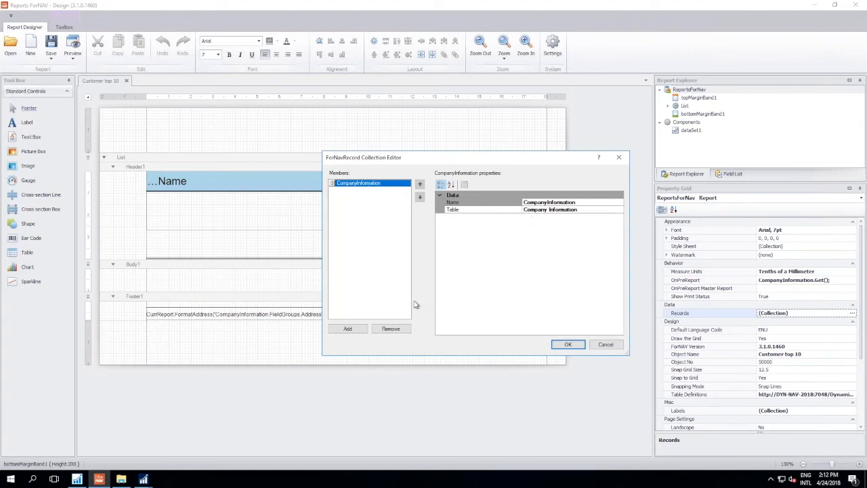
- Try adding a new record for table 27 to the Records collection and discard the change
click(345, 329)
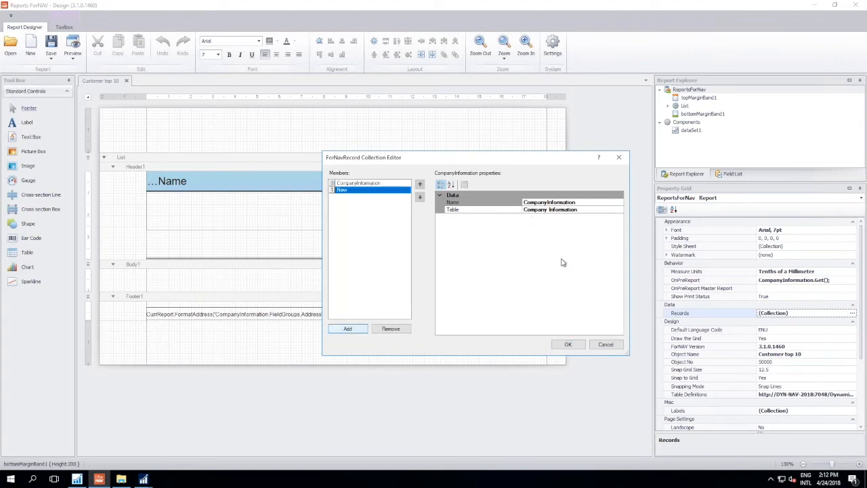
click(542, 209)
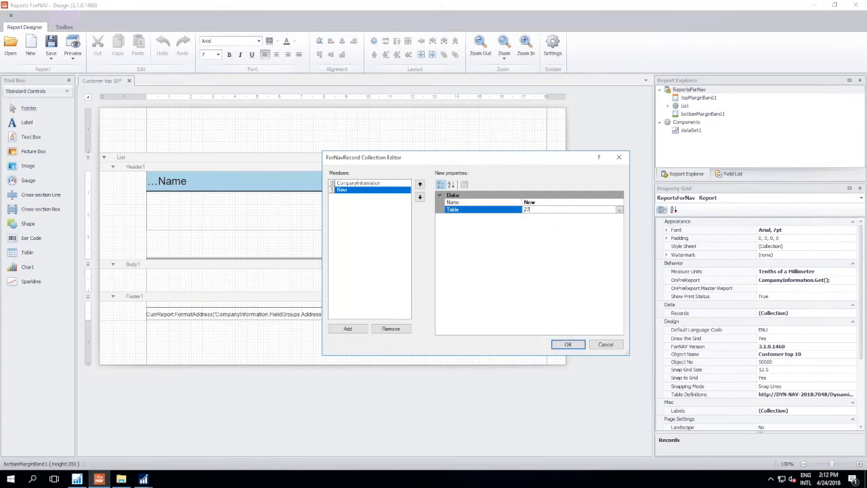
key(Return)
click(604, 345)
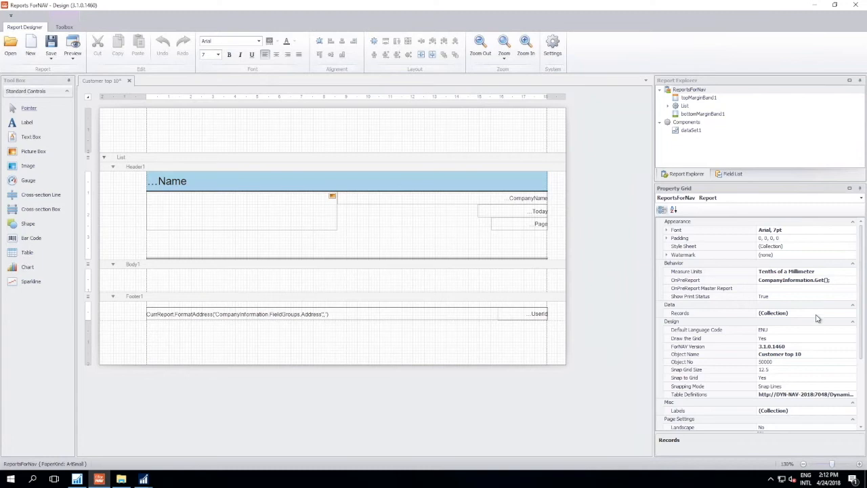
- Examine the report's OnPreReport code in the expression editor and close it without changes
click(839, 284)
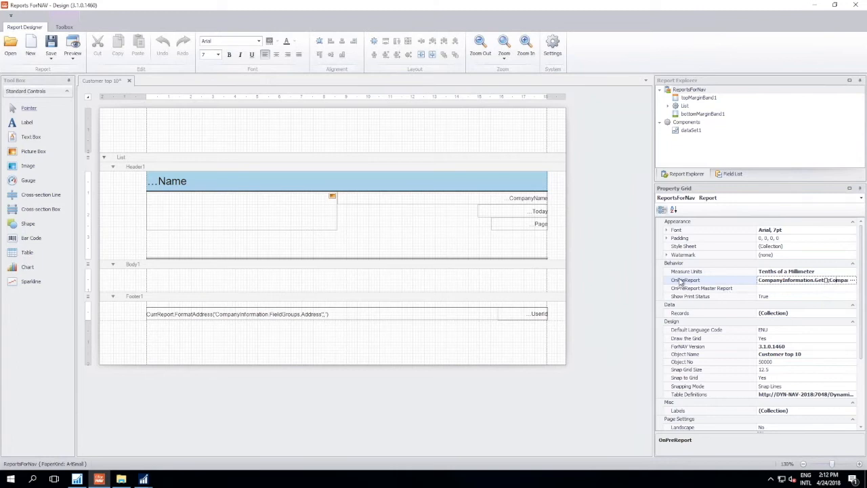
click(853, 281)
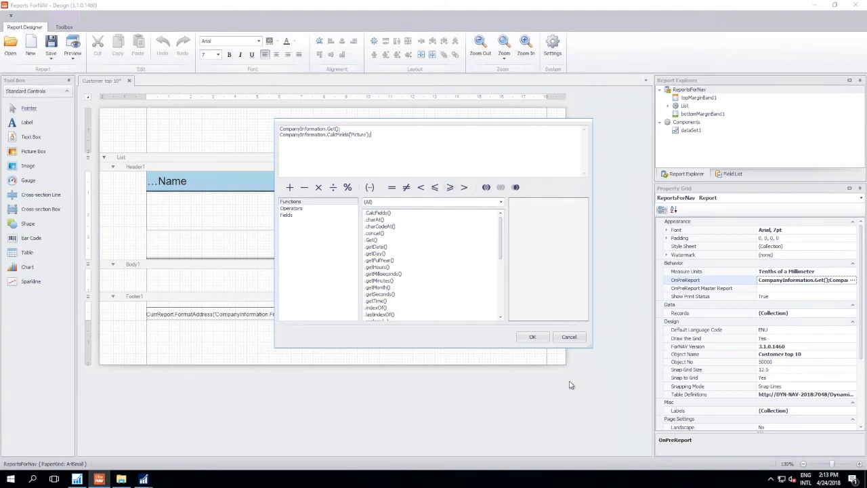
click(569, 337)
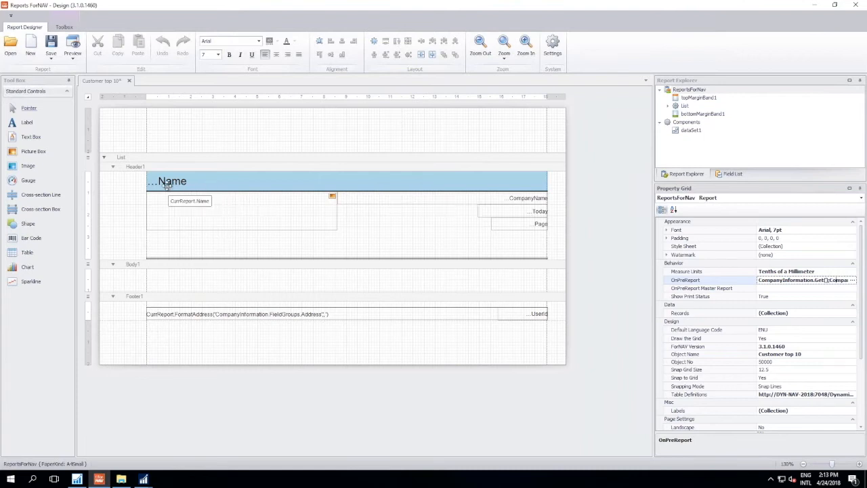
- Inspect the report name and page number text boxes in Header1, including the page number's source expression
click(203, 183)
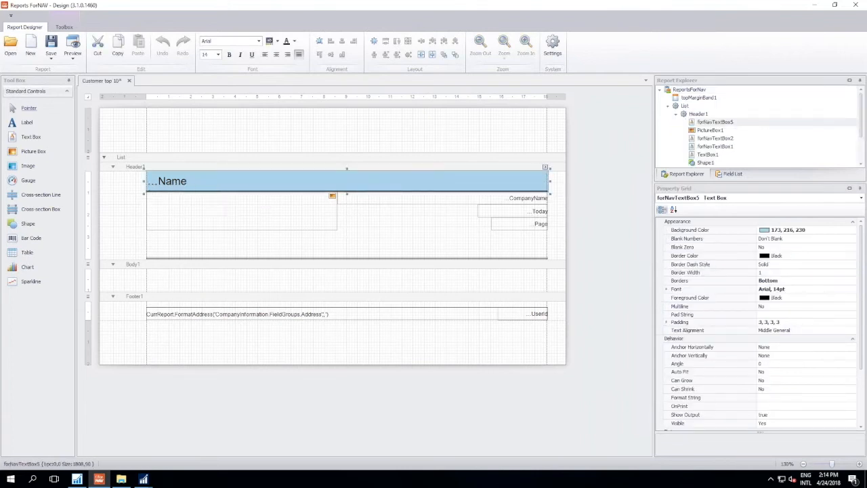
click(505, 226)
click(544, 216)
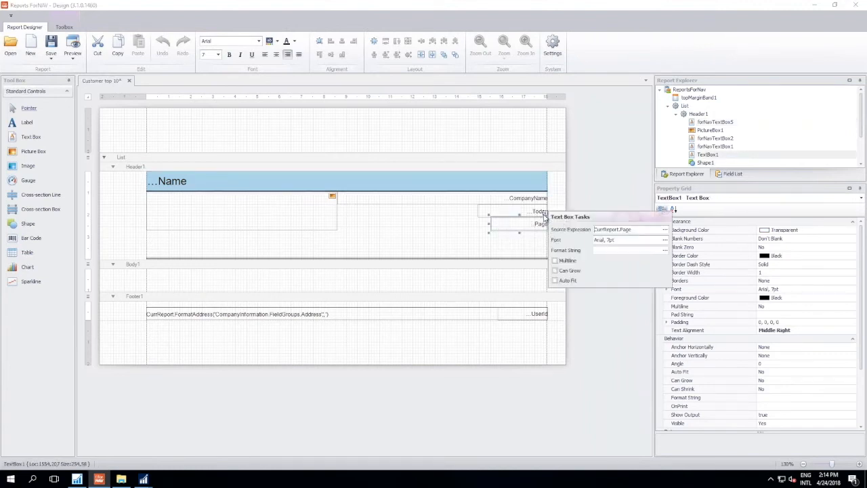
click(637, 230)
key(Escape)
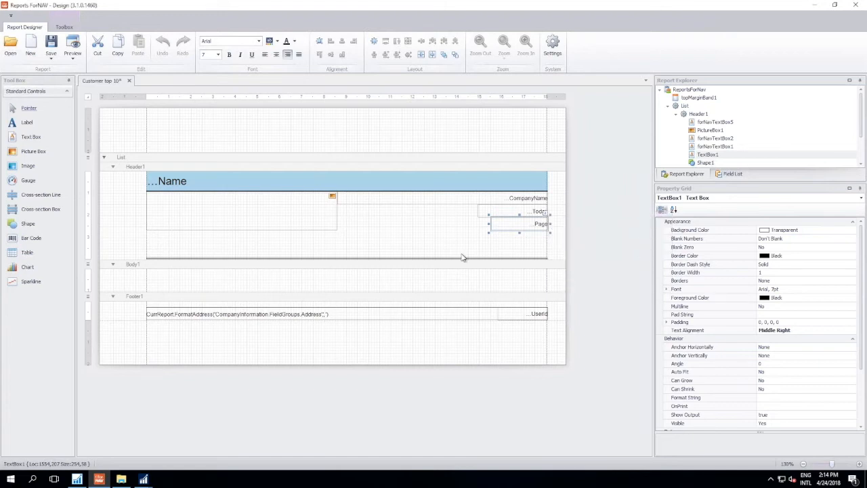
- Add a text box to Header1 beside the page number and widen it to about 694 tenths of a millimetre, up to the page number
click(390, 245)
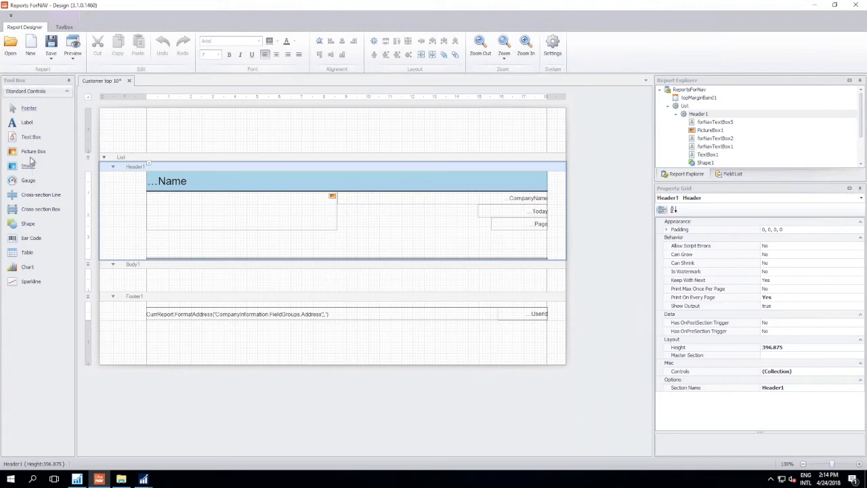
drag(30, 140, 364, 227)
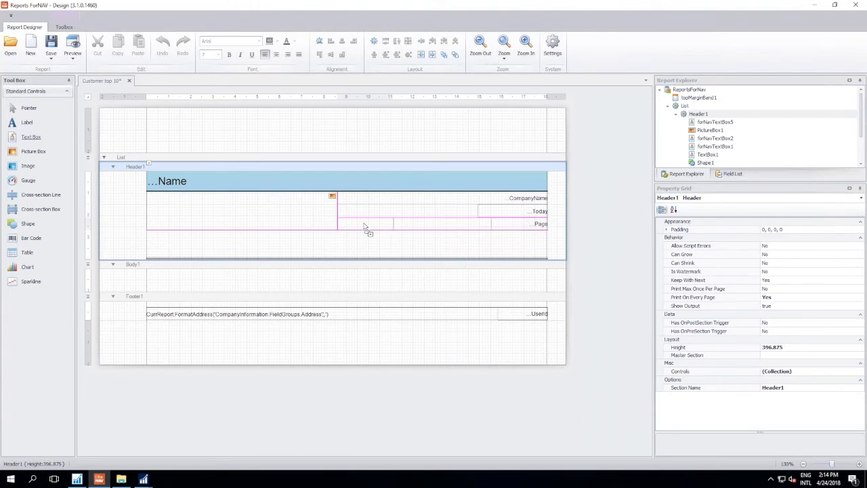
drag(364, 226, 492, 231)
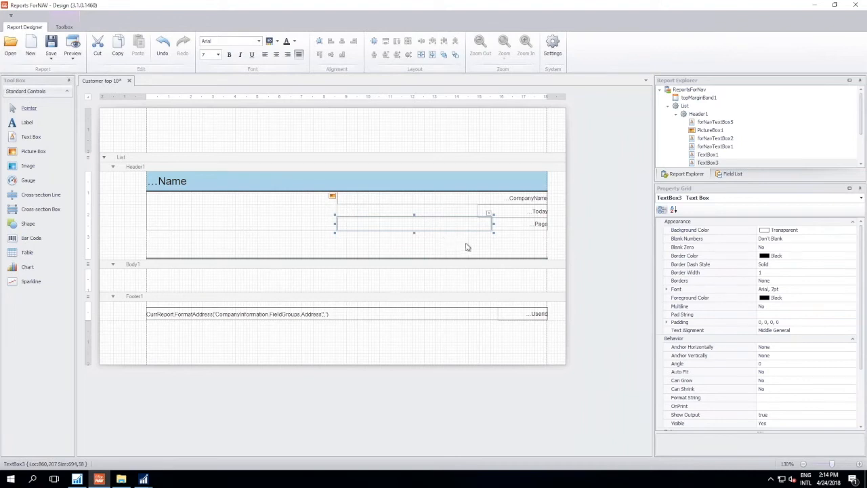
- Try to assign the SubTotal standard caption as the new header text box's source expression
click(488, 214)
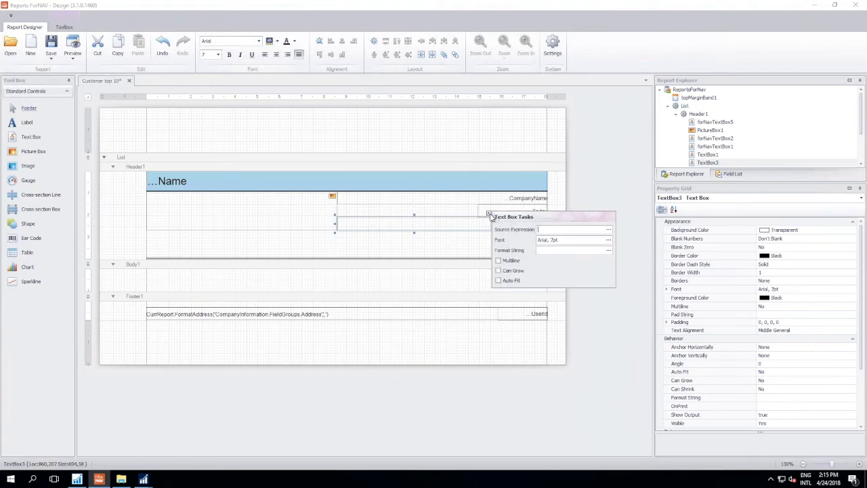
click(609, 234)
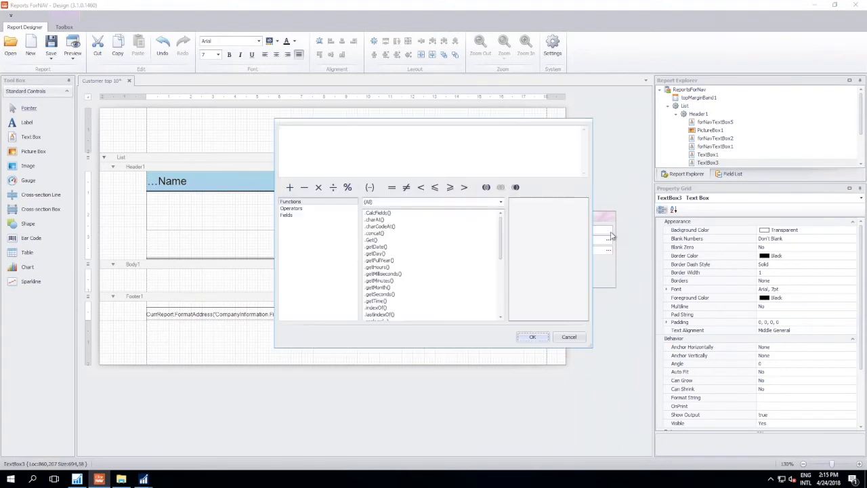
click(335, 215)
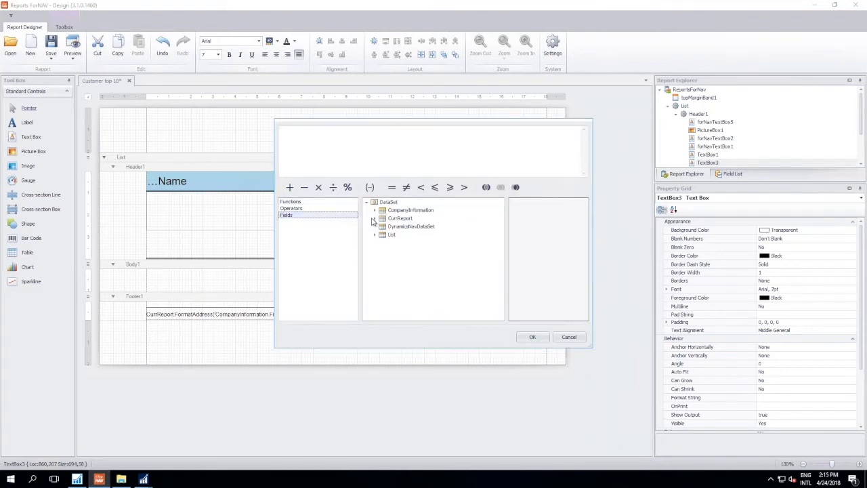
click(374, 218)
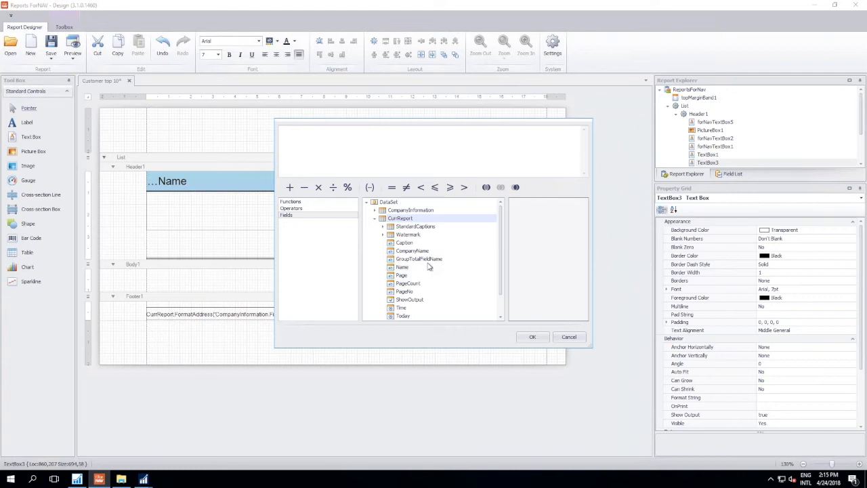
scroll(402, 246, down, 1)
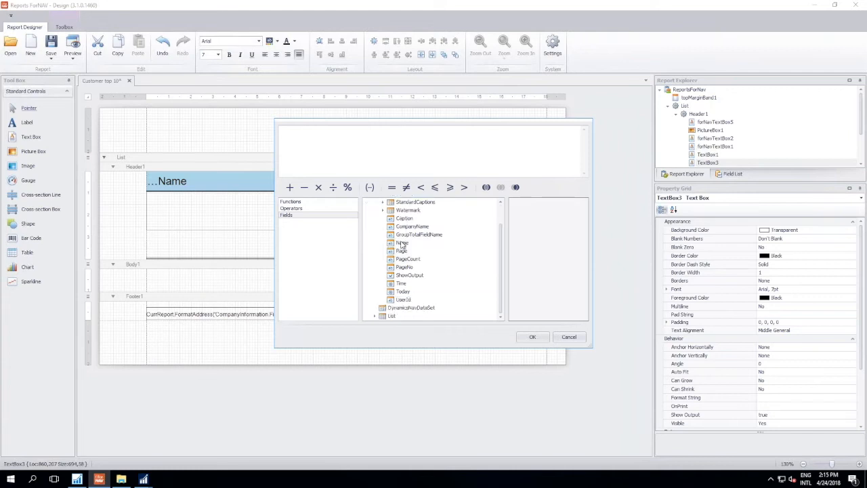
scroll(403, 245, up, 1)
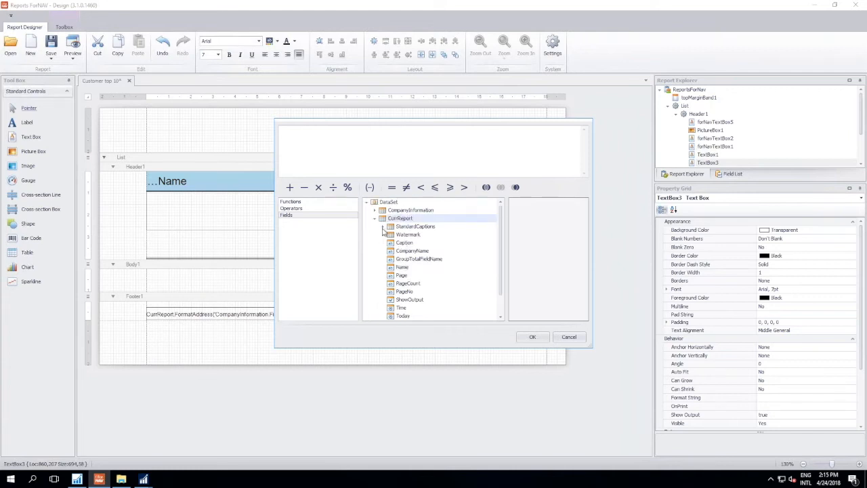
click(382, 226)
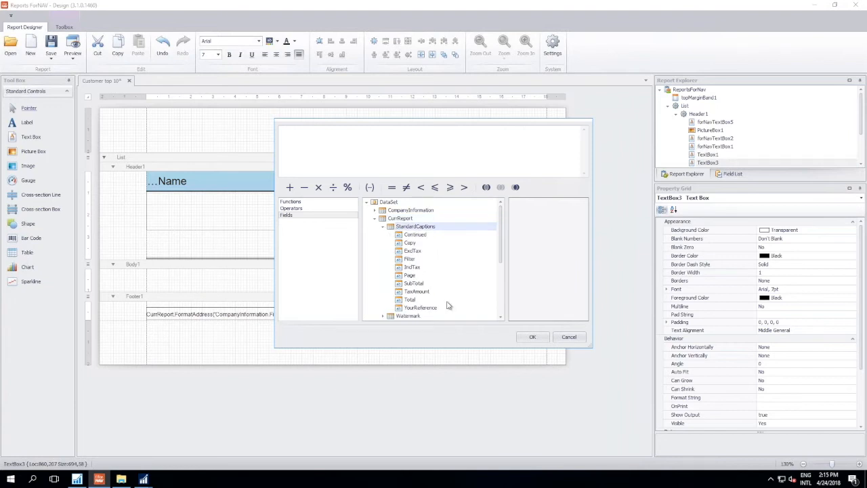
click(425, 283)
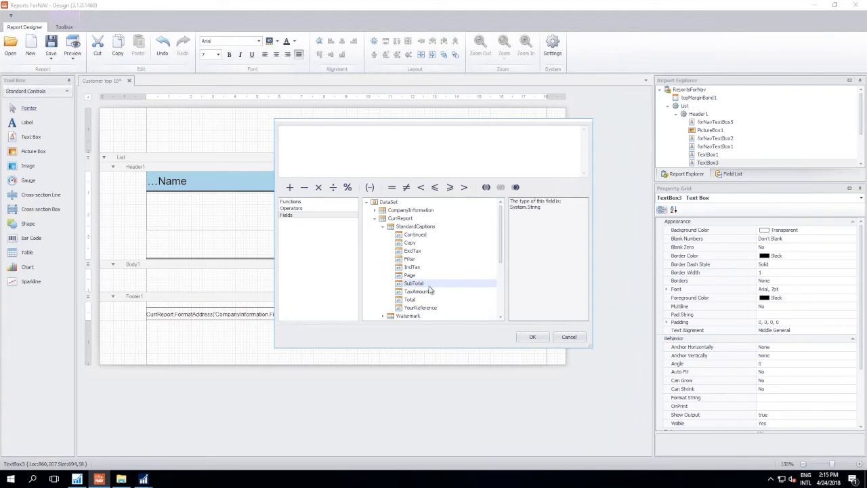
click(534, 337)
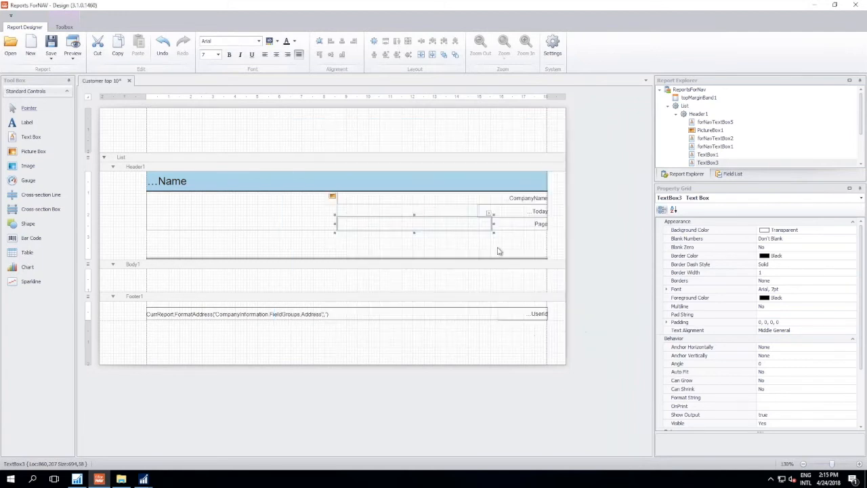
- Set the new header text box's source expression to CurrReport.StandardCaptions.SubTotal
click(488, 213)
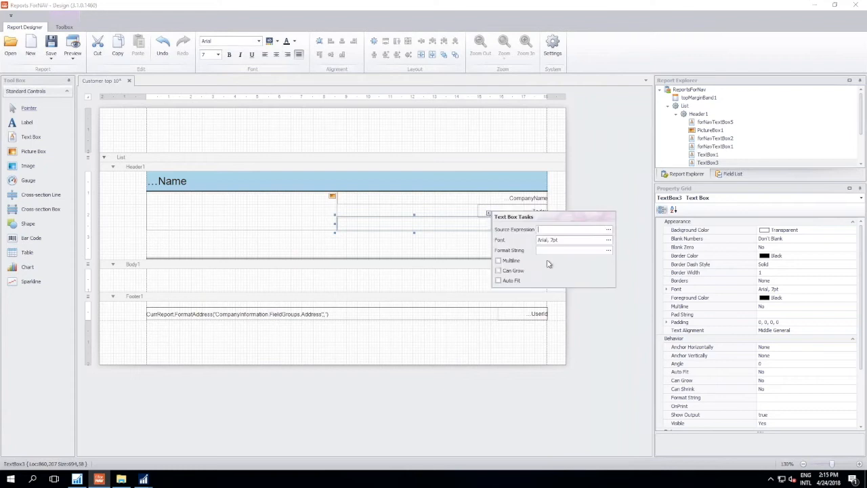
click(609, 229)
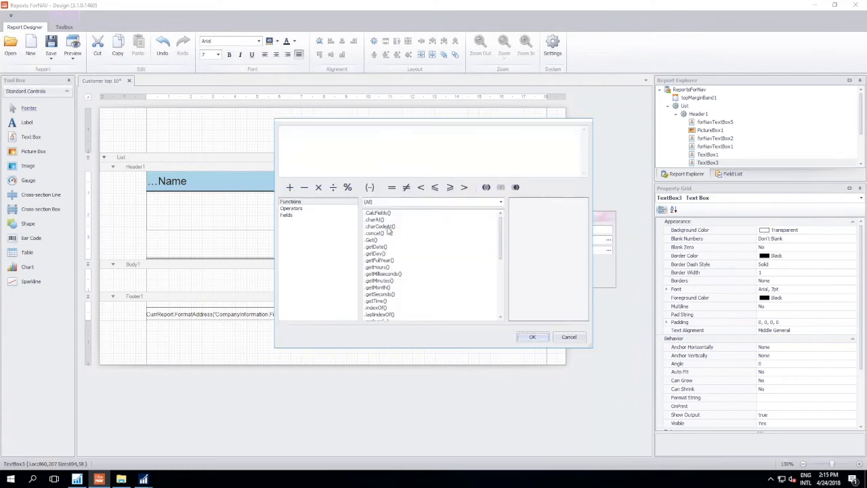
click(298, 214)
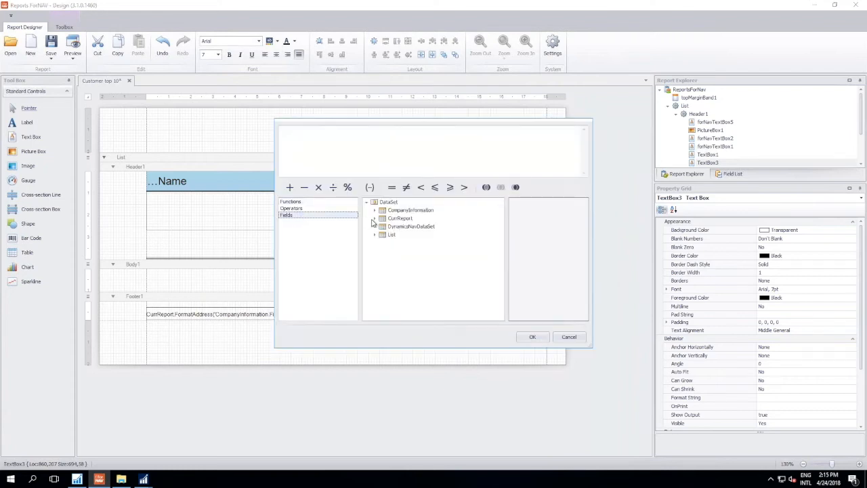
click(375, 218)
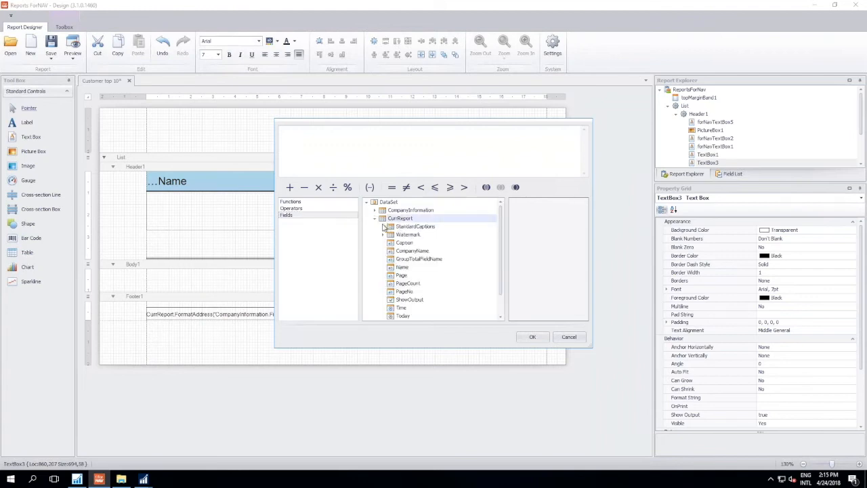
click(382, 226)
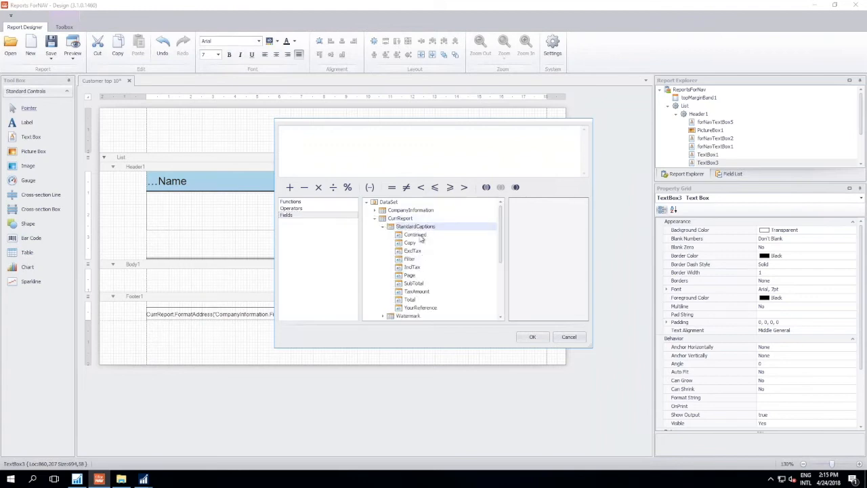
double_click(421, 283)
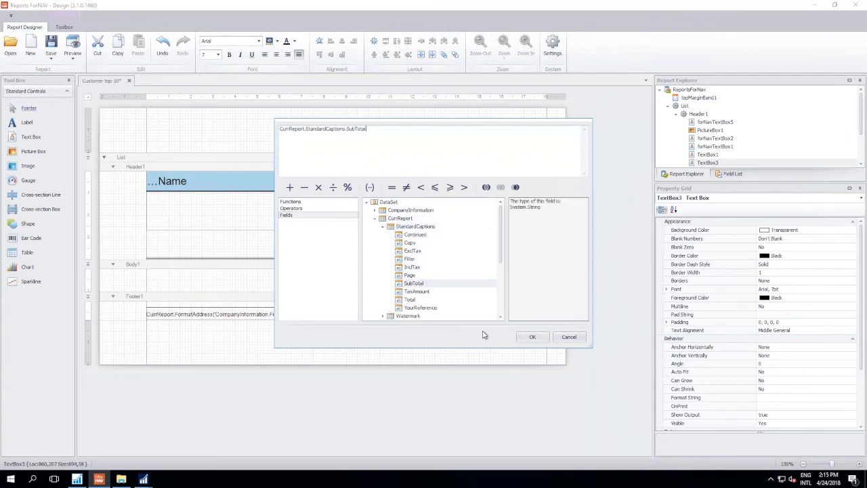
click(533, 337)
click(423, 245)
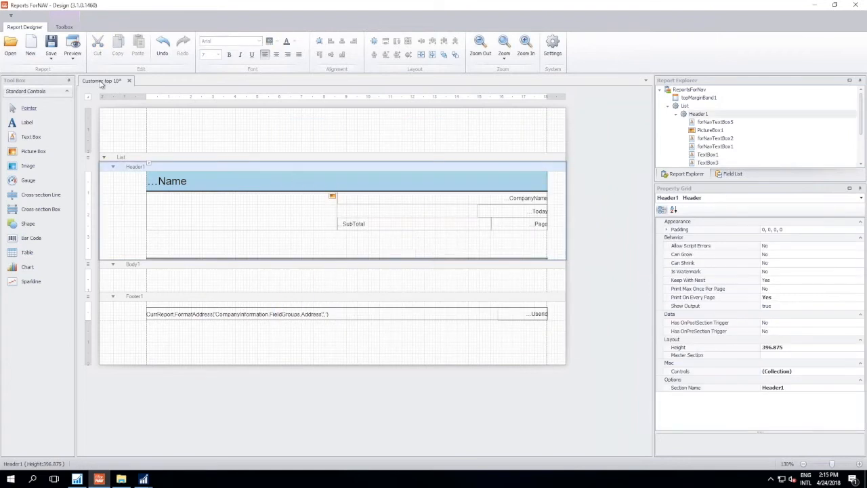
- Preview the report to check the new caption text box in the header, and close the preview
click(72, 49)
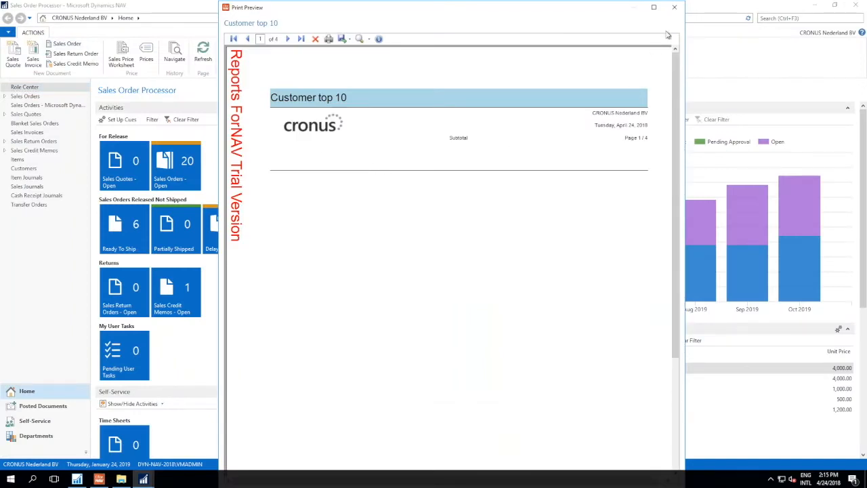
click(674, 7)
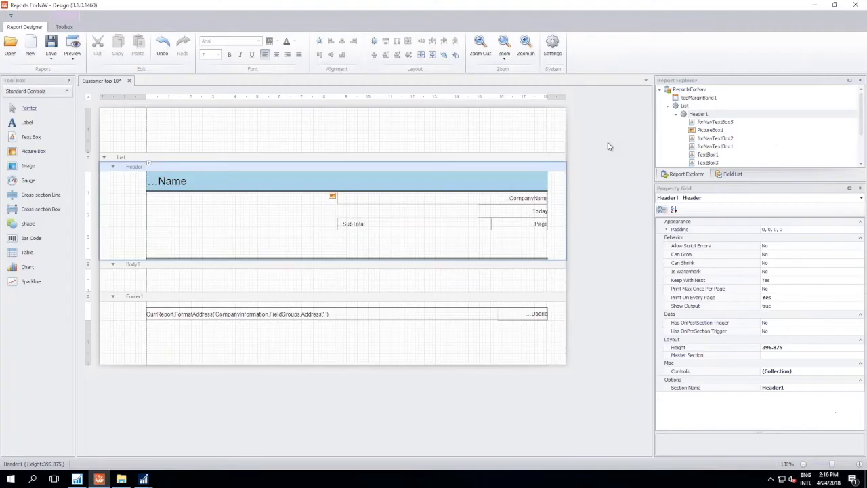
- Delete the SubTotal caption text box from Header1
click(466, 227)
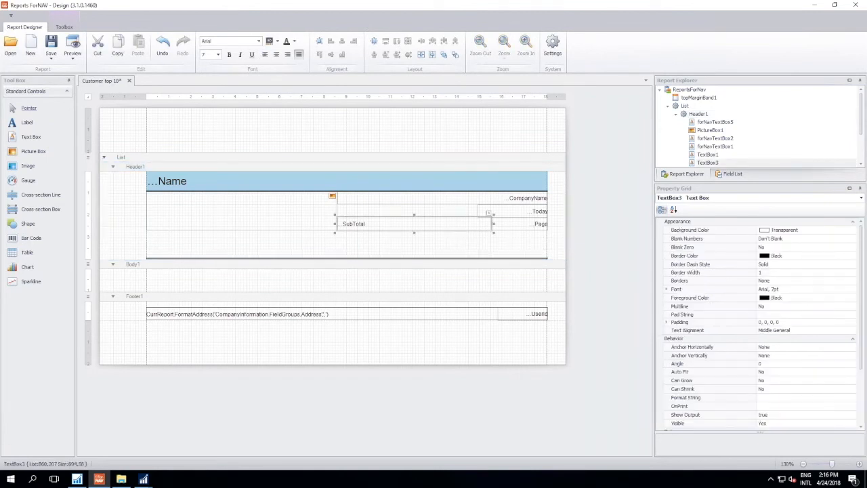
key(Delete)
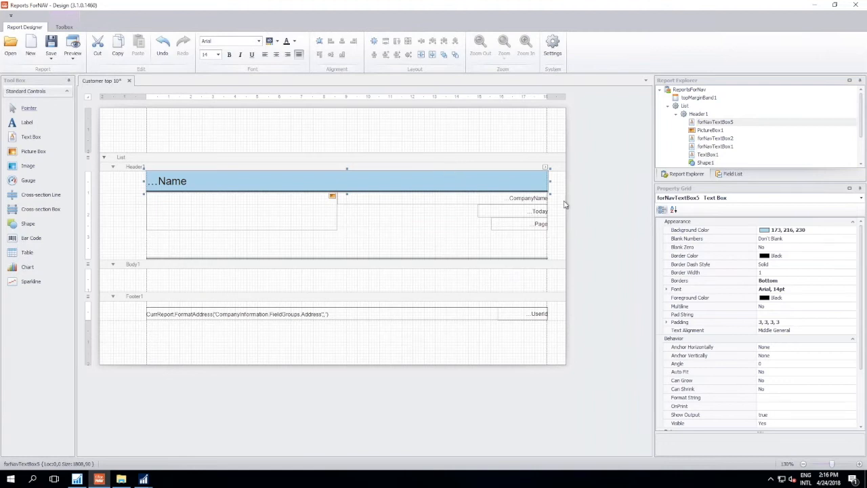
- Add the Continued standard caption from the CurrReport dataset to Header1, on the same line as the page number
click(723, 175)
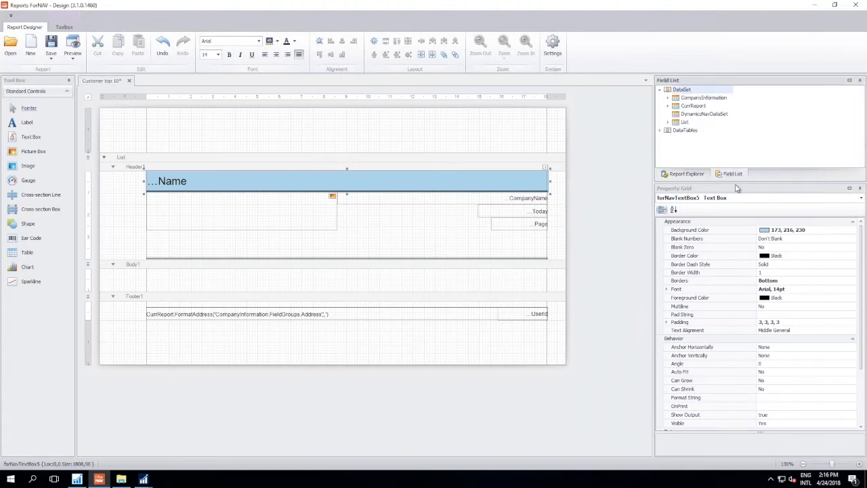
click(668, 106)
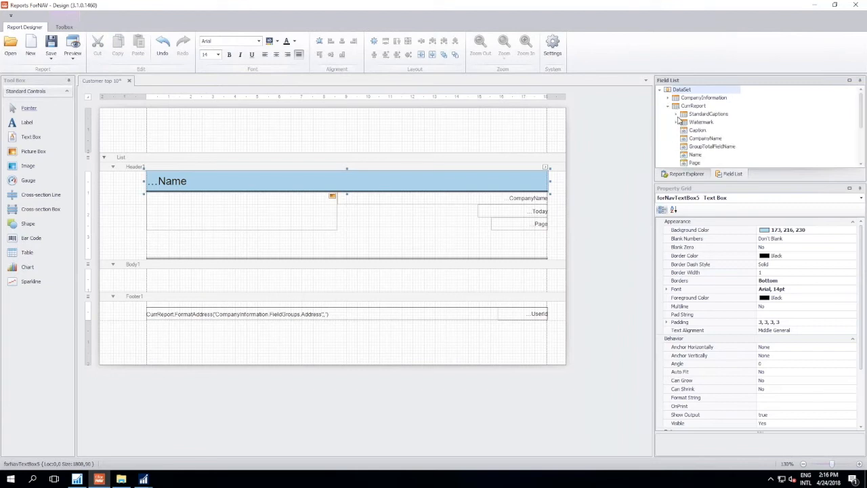
click(677, 114)
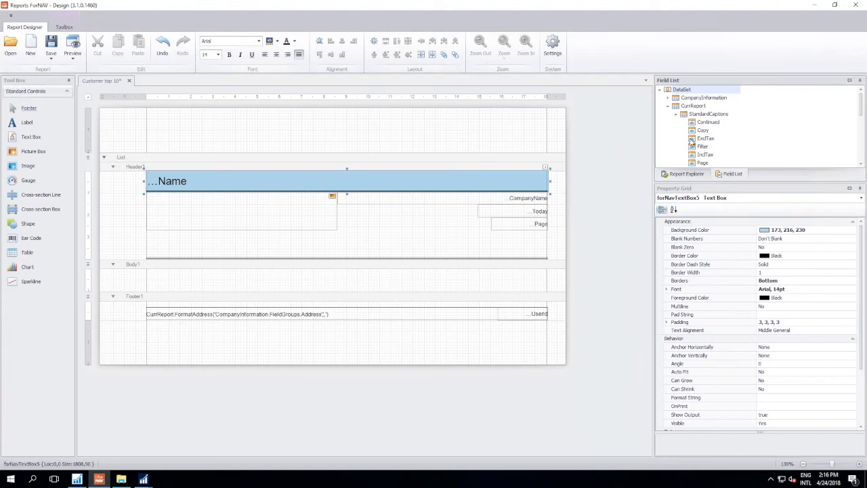
drag(712, 126, 363, 228)
click(397, 241)
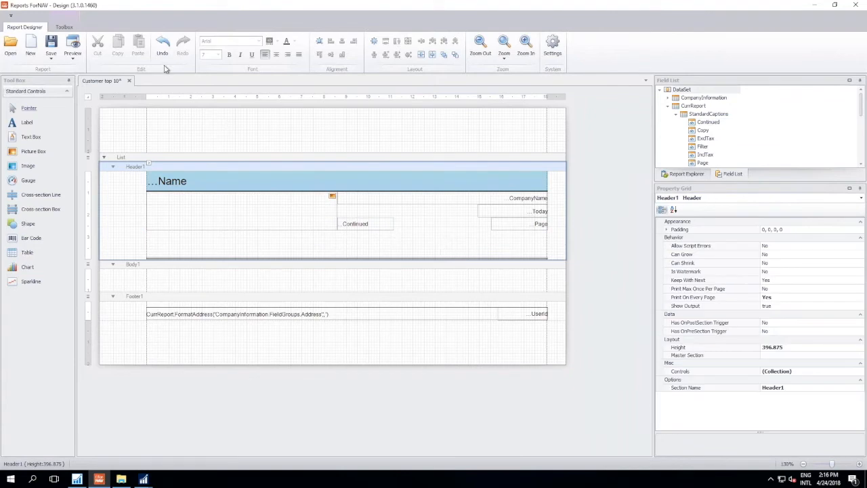
- Preview the report to check the Continued caption, close the preview and delete that caption from Header1
click(73, 48)
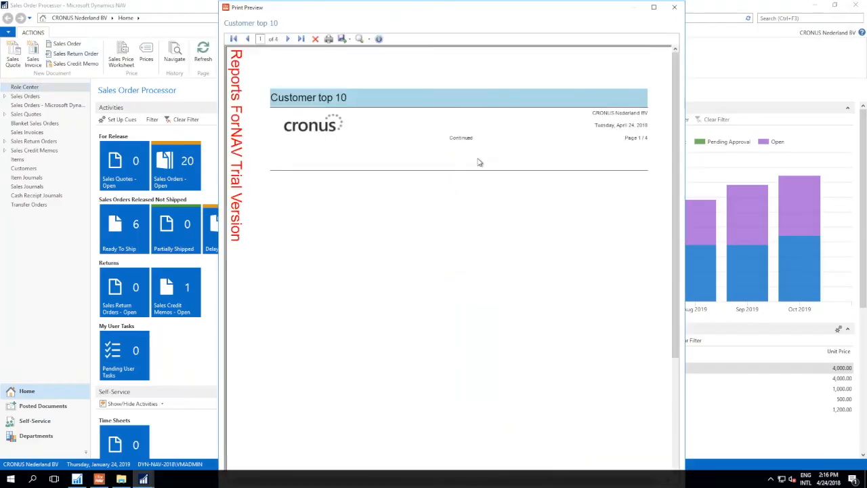
click(674, 7)
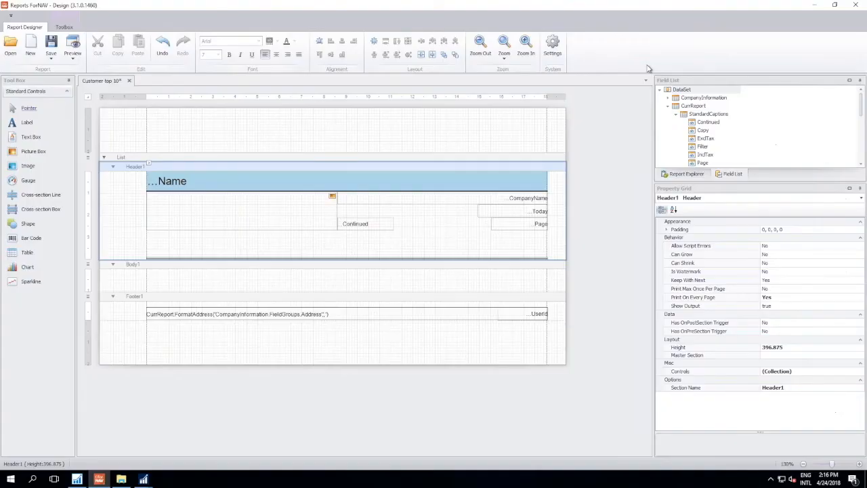
click(366, 224)
key(Delete)
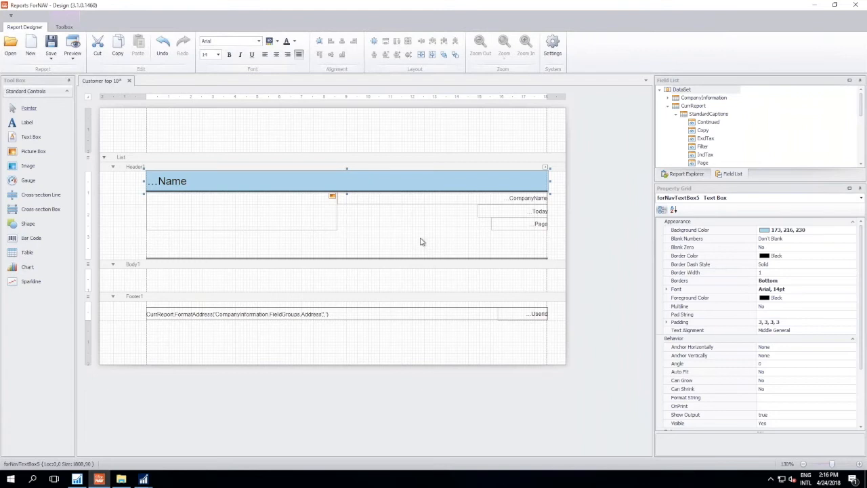
- Add the List fields No and Name side by side to Body1, widening Name to about 606 tenths of a millimetre
click(677, 115)
click(668, 107)
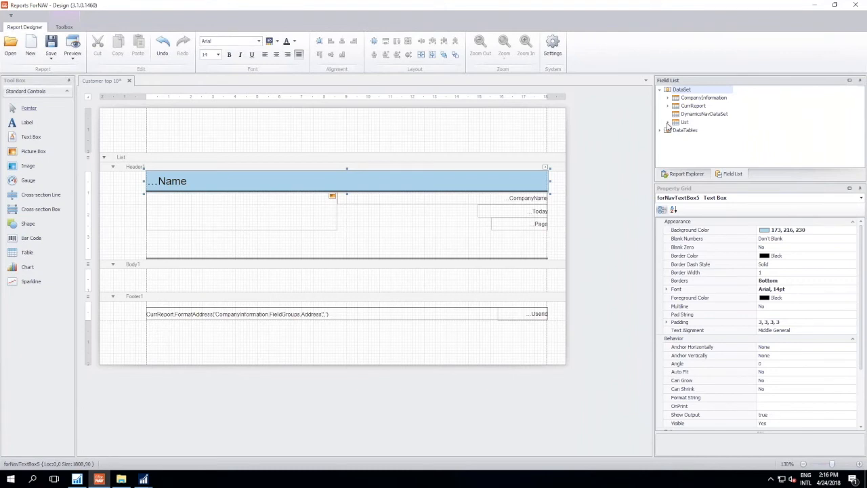
click(668, 123)
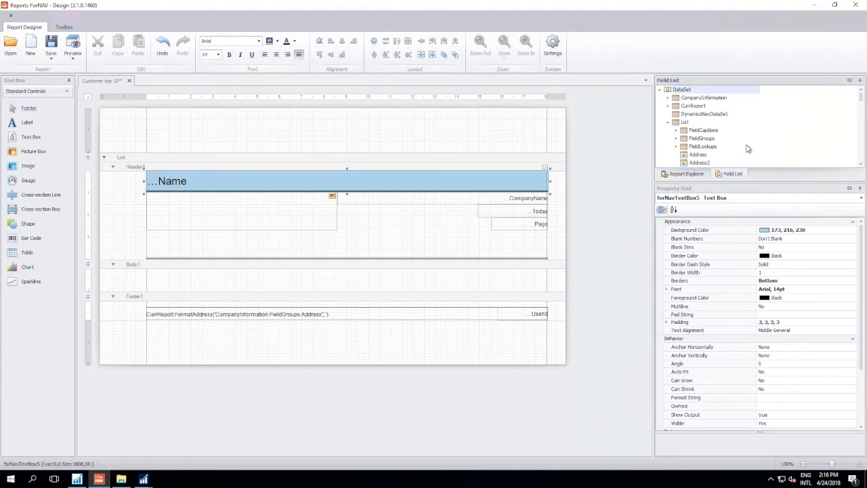
scroll(717, 144, down, 8)
scroll(716, 144, down, 8)
scroll(717, 144, down, 5)
drag(692, 146, 177, 278)
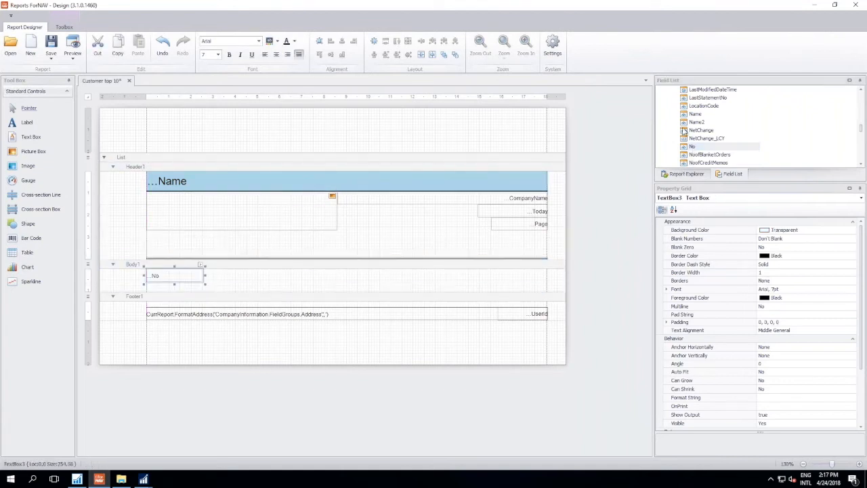
drag(692, 115, 233, 276)
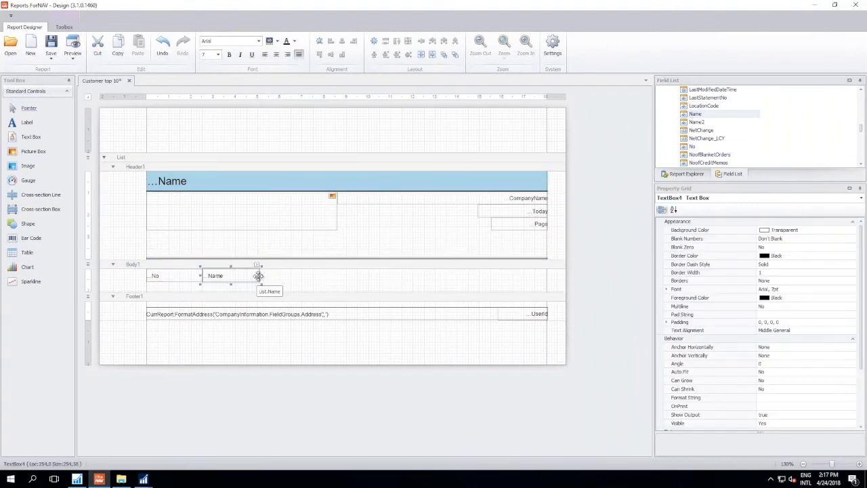
drag(264, 279, 339, 281)
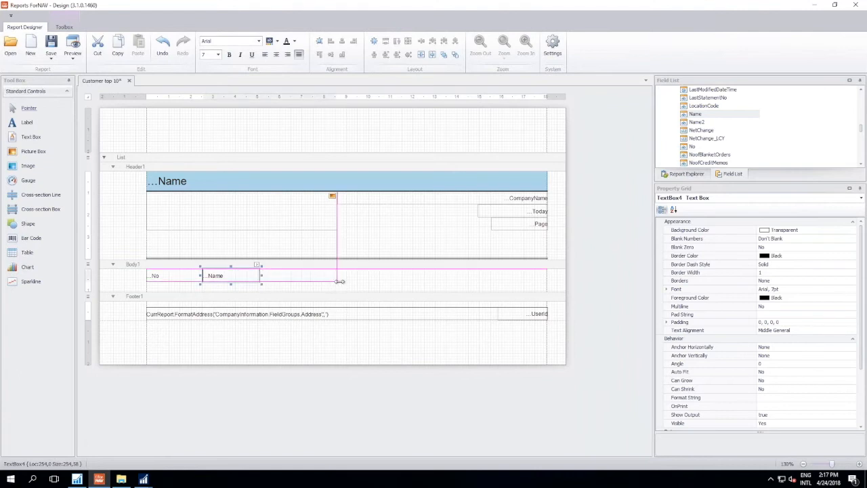
drag(339, 281, 340, 281)
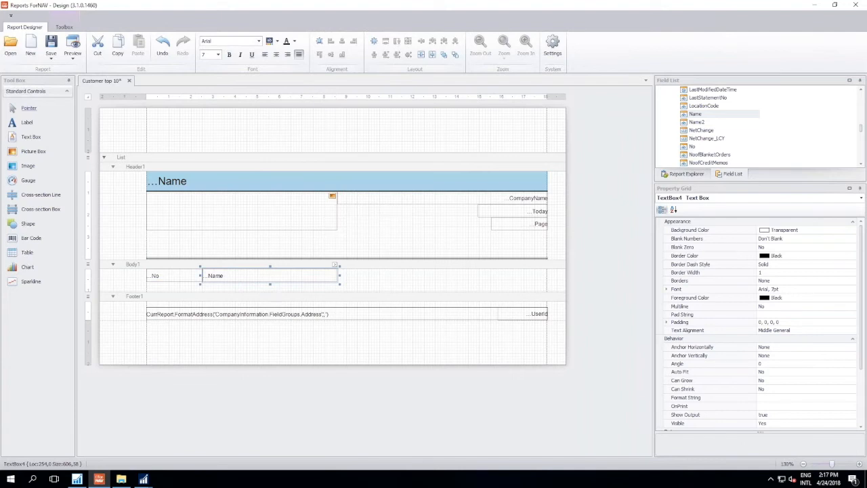
- Add the List field Balance_LCY at the right edge of Body1, in line with the No and Name text boxes
drag(862, 131, 860, 92)
scroll(763, 116, down, 3)
drag(700, 132, 521, 283)
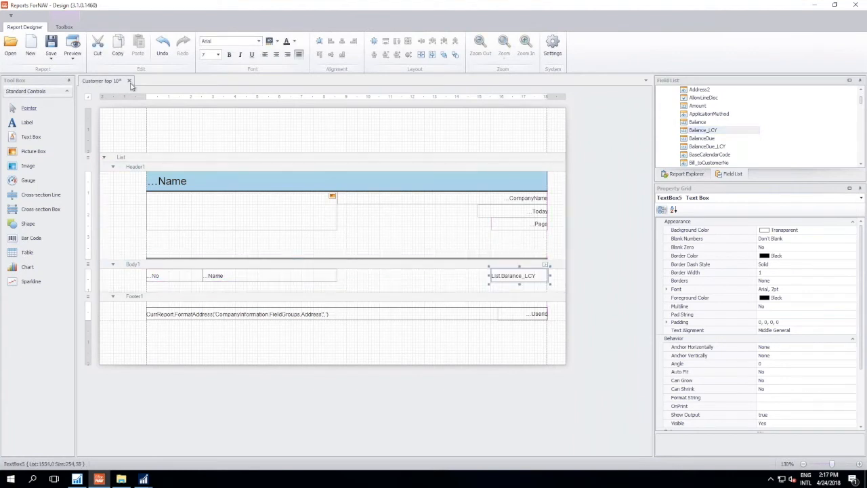
- Preview the report, saving the dataset changes to the report object in NAV, look through the customer list and close the preview
click(80, 53)
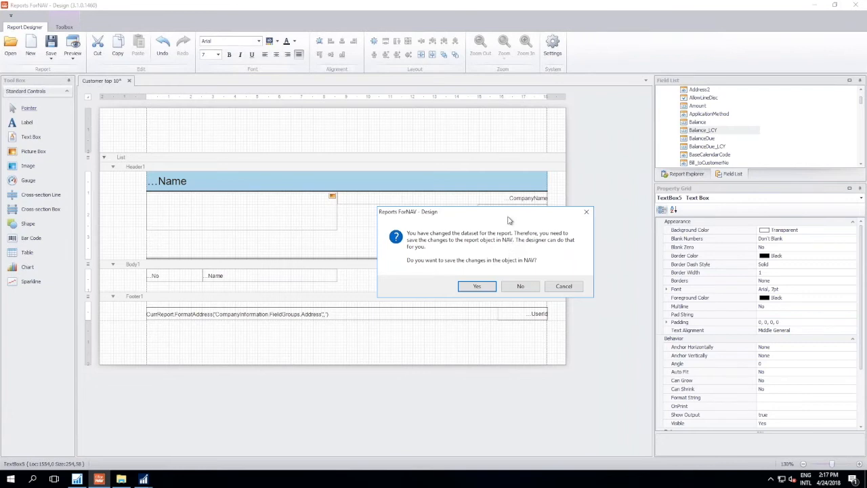
drag(510, 218, 437, 143)
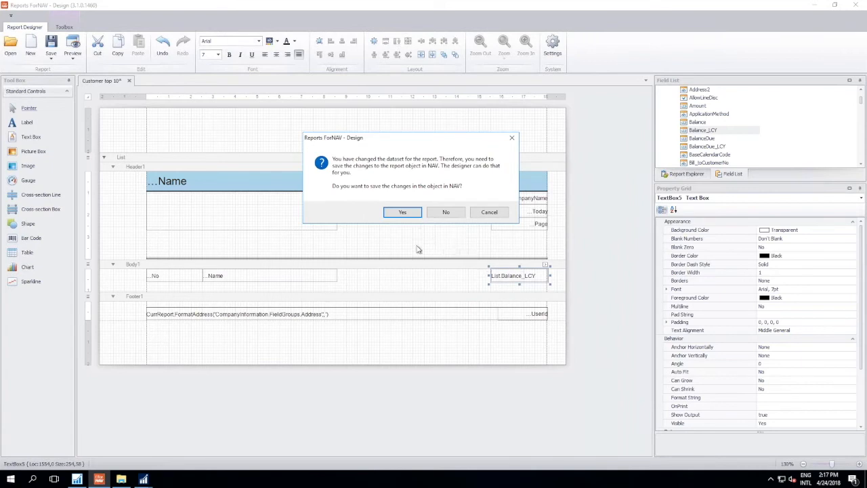
click(409, 212)
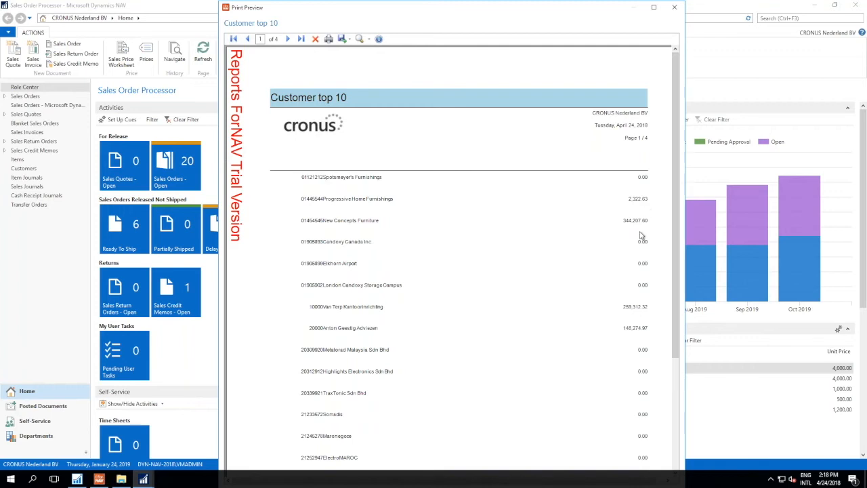
scroll(613, 278, down, 2)
scroll(615, 275, up, 2)
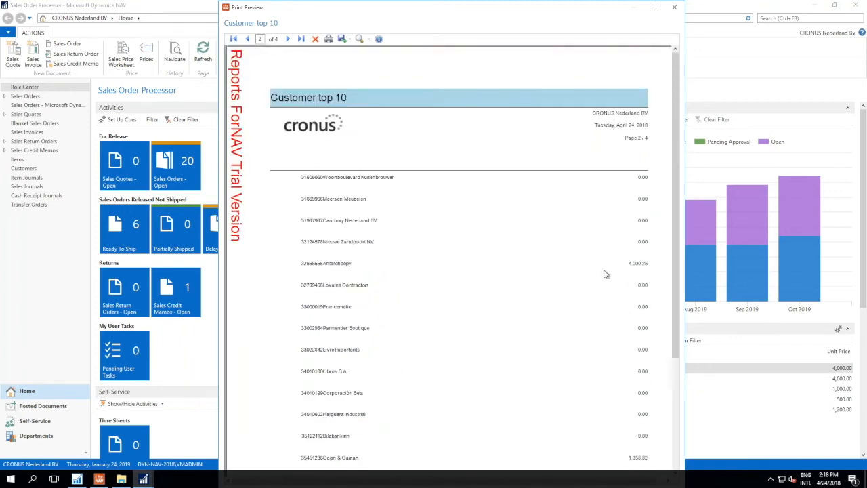
scroll(606, 273, down, 6)
scroll(573, 264, up, 4)
scroll(591, 210, up, 3)
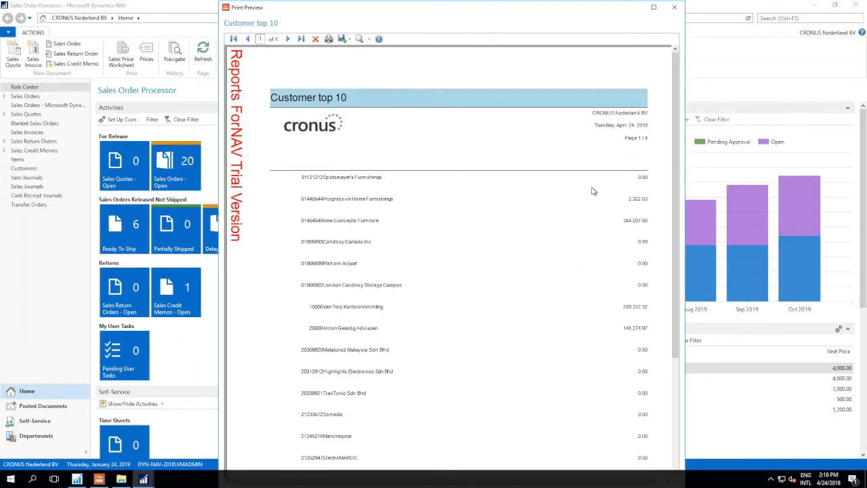
click(676, 8)
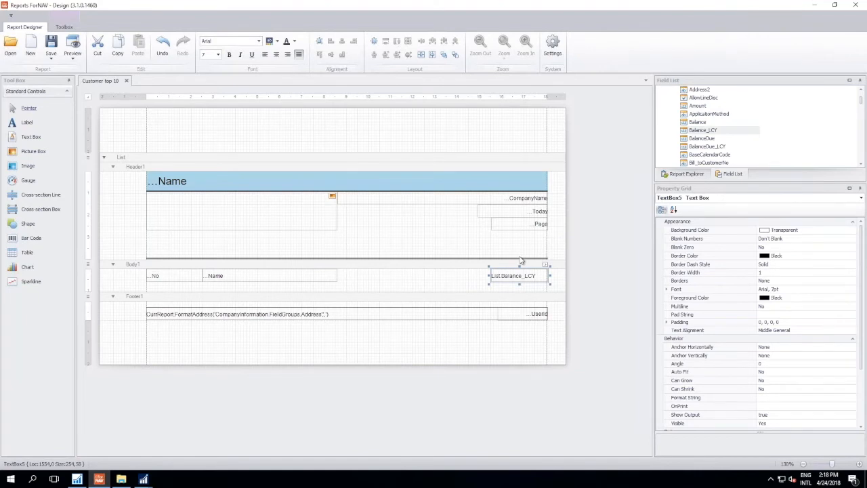
- Delete the No, Name and Balance_LCY text boxes from Body1 together
click(424, 285)
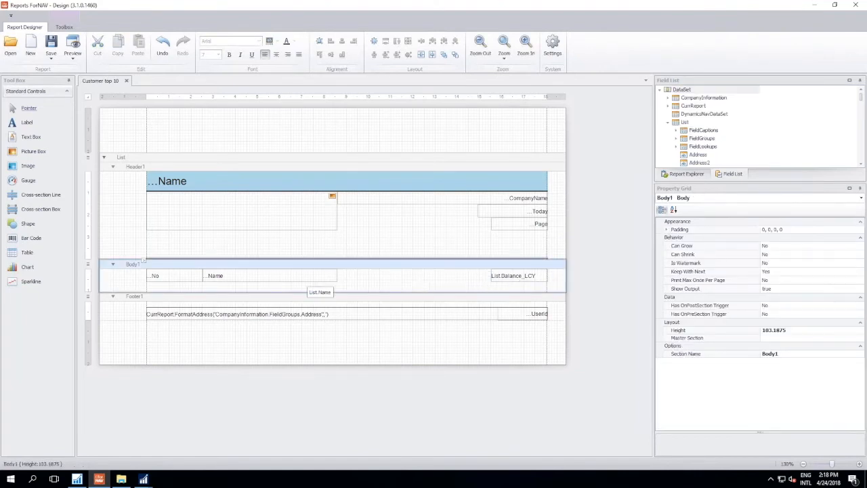
drag(197, 289, 513, 278)
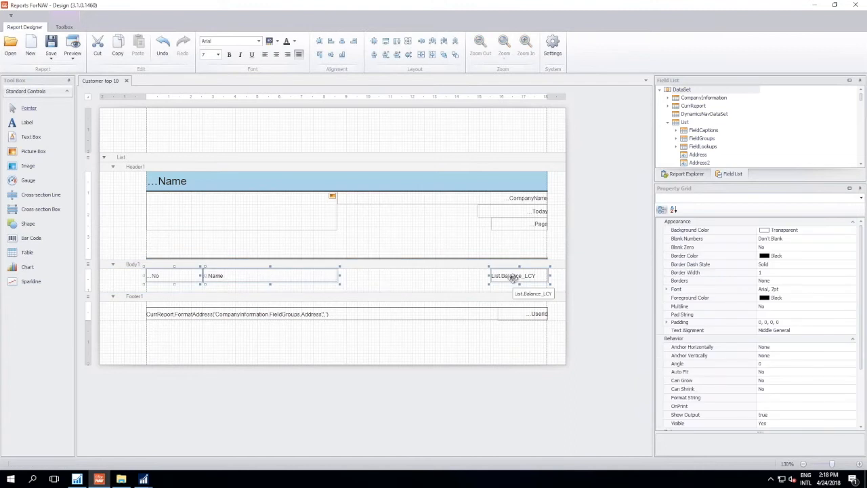
key(Delete)
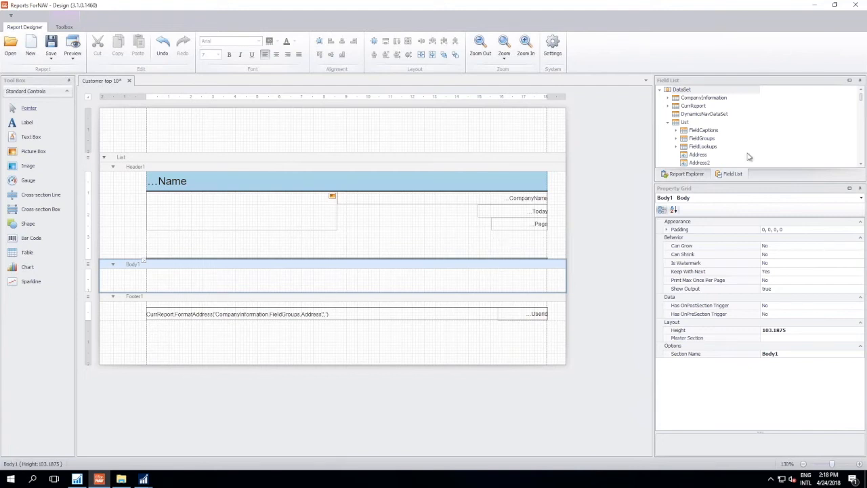
- Add the List fields No, Name, Address and Balance_LCY to Body1 together as one table, stretched to the band's full height
scroll(759, 134, down, 1)
scroll(760, 135, down, 8)
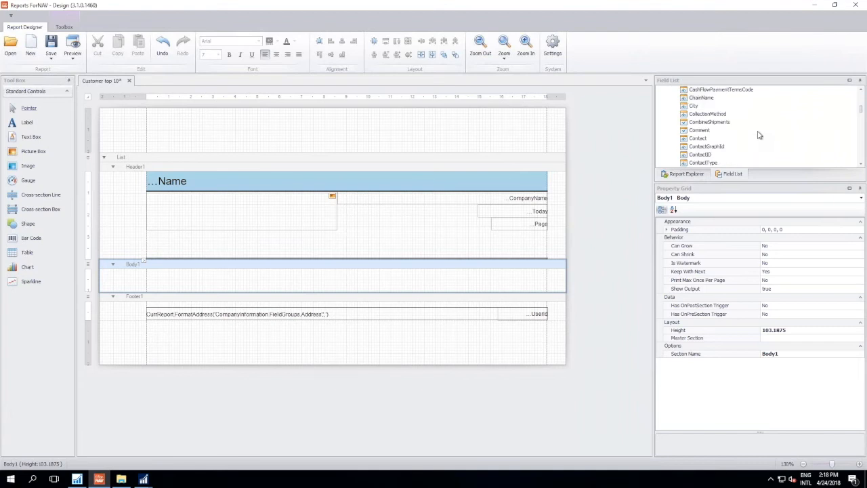
scroll(760, 133, down, 5)
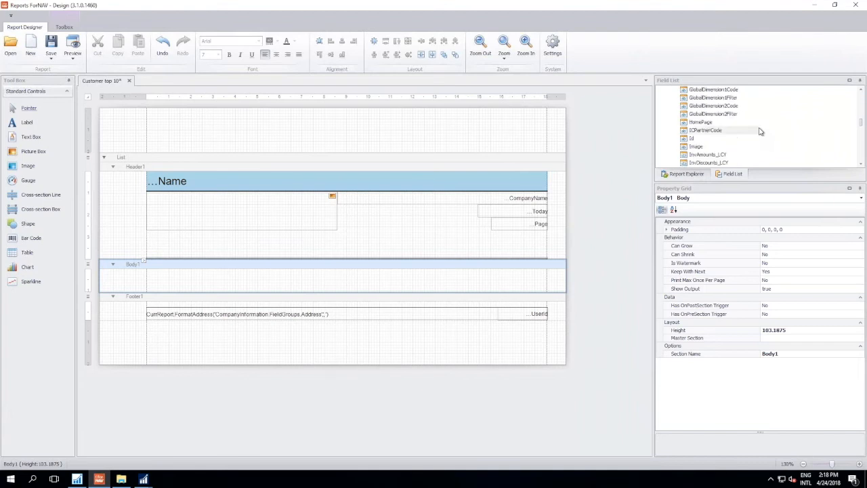
scroll(770, 129, down, 2)
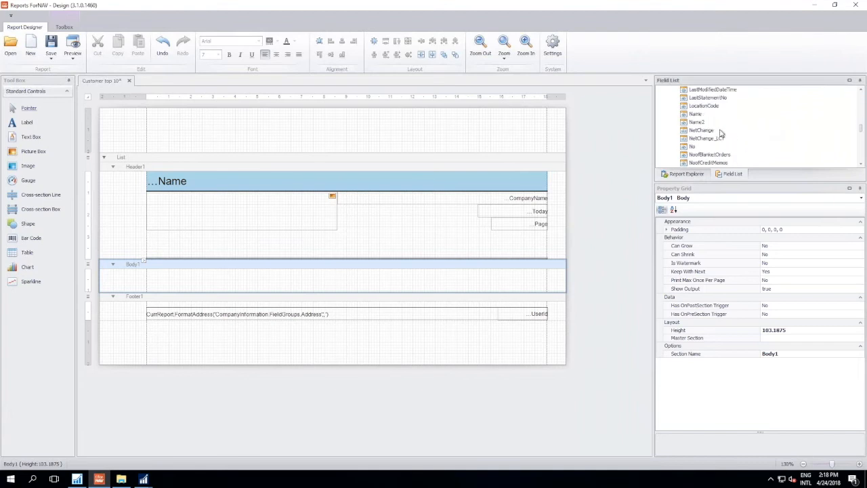
click(694, 147)
click(698, 115)
scroll(818, 126, up, 15)
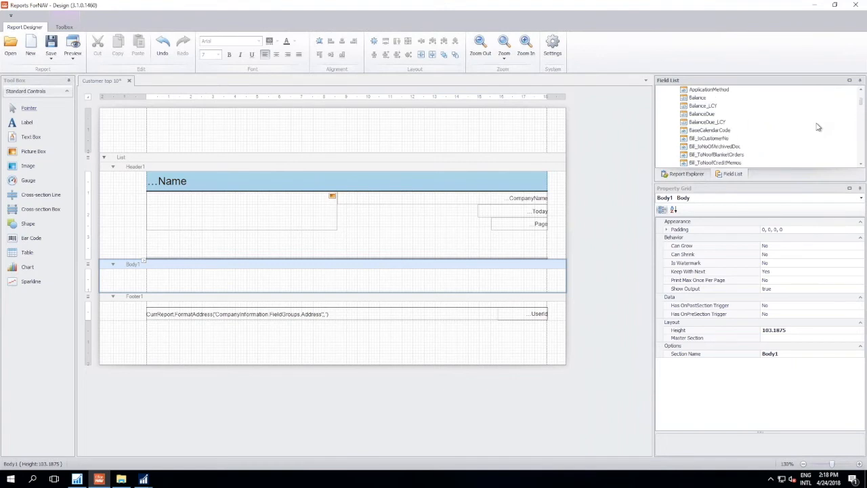
click(696, 156)
scroll(698, 157, down, 6)
drag(719, 108, 502, 283)
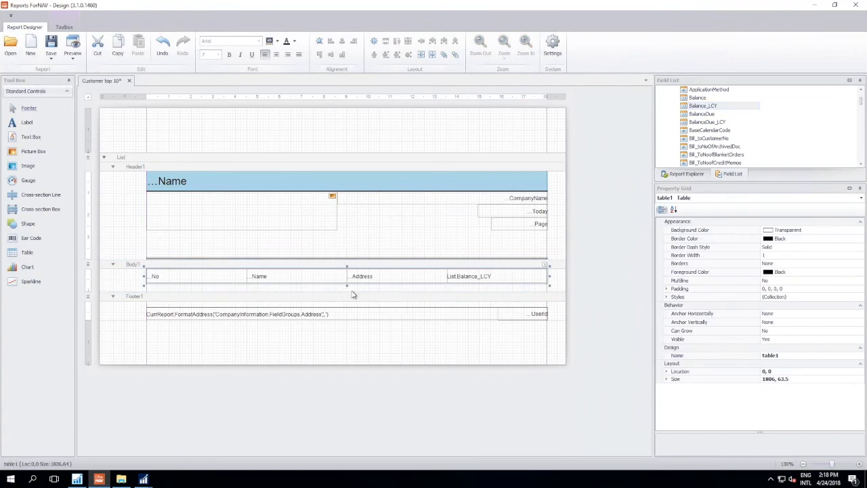
drag(346, 287, 347, 297)
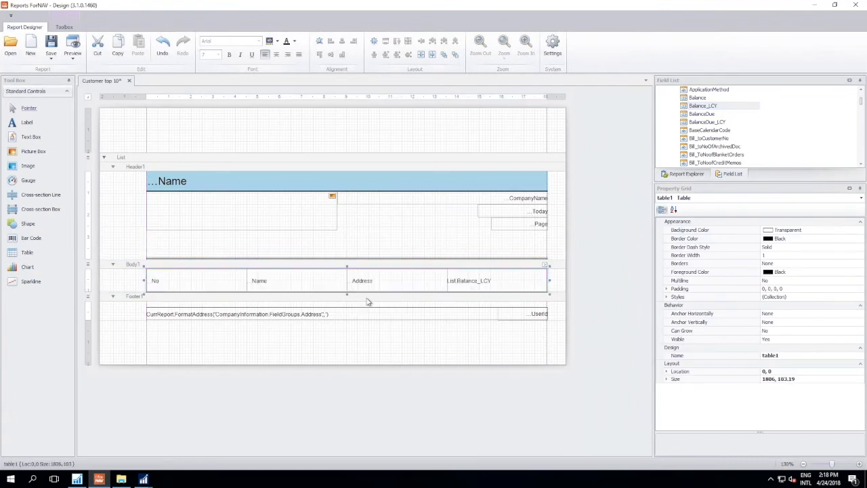
- Preview the report to check the table of customer fields in the body, and close the preview
click(393, 244)
click(74, 47)
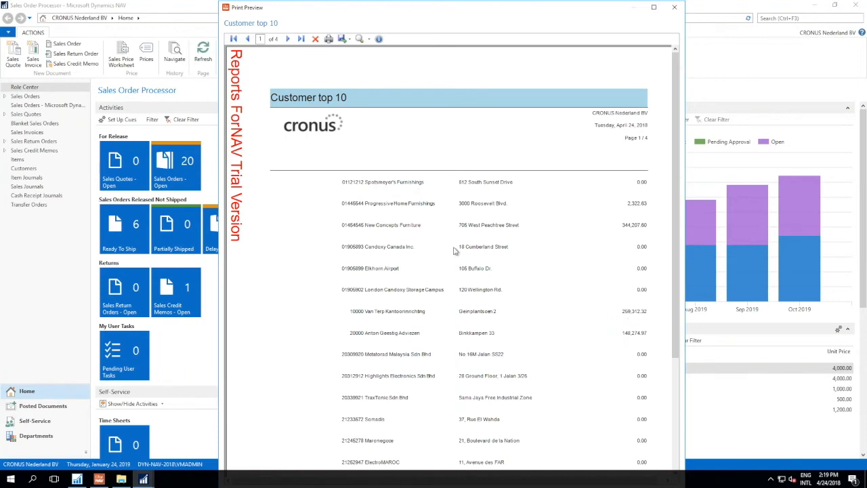
click(676, 10)
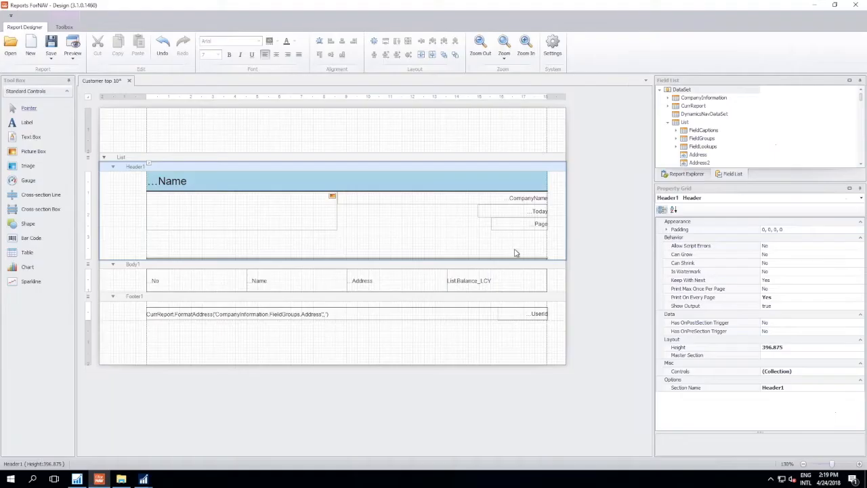
- Narrow the table's No column in favour of Name, and the Balance_LCY column to about 252 tenths of a millimetre in favour of Address
click(247, 281)
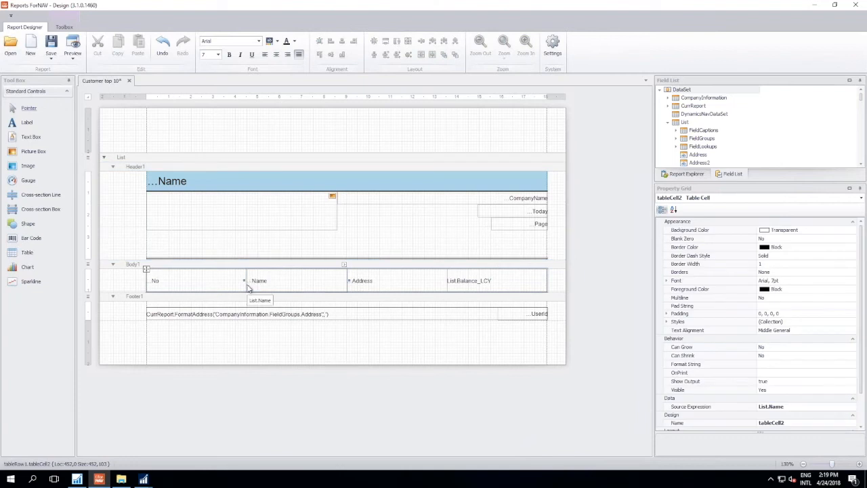
drag(246, 280, 183, 271)
drag(448, 285, 490, 285)
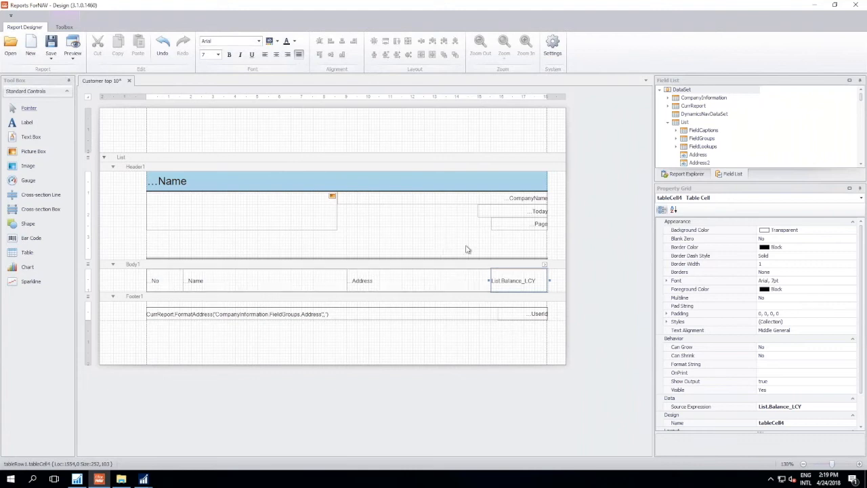
- Create a new odd style for the whole table1 in Body1
click(688, 174)
click(708, 92)
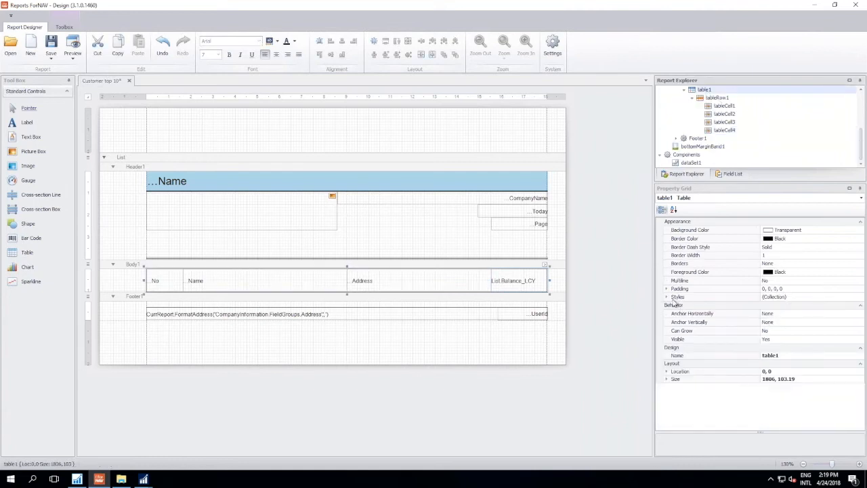
click(667, 298)
click(698, 315)
click(861, 315)
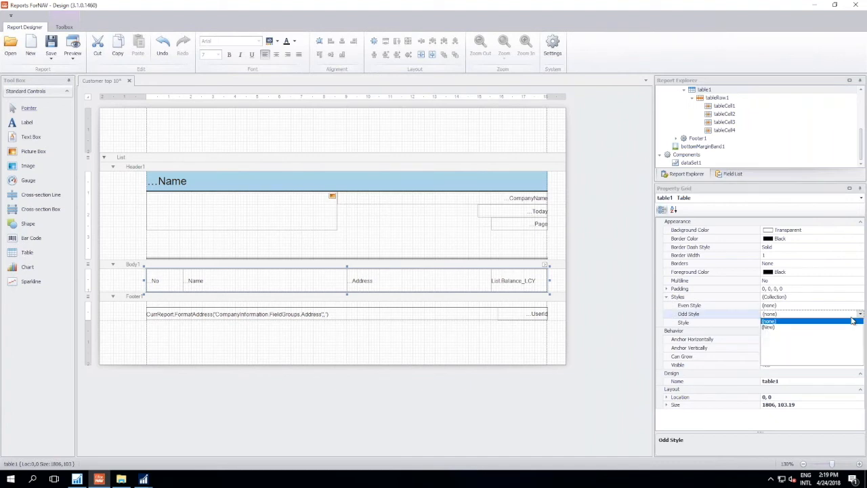
click(771, 328)
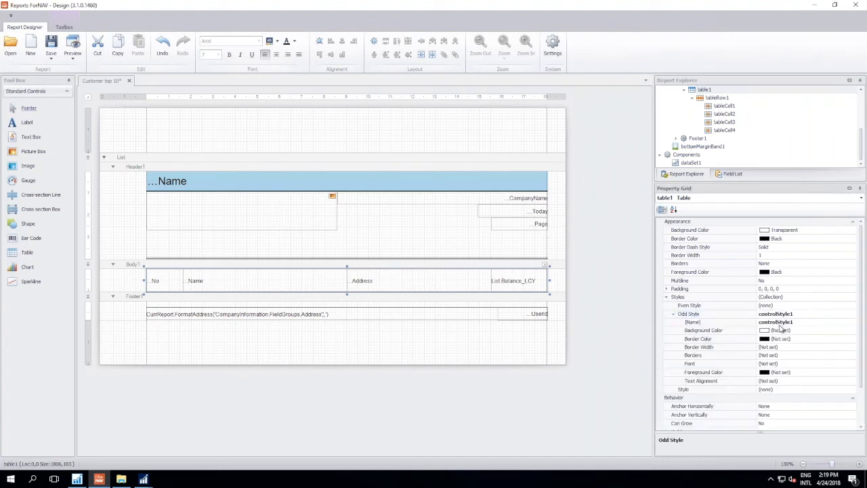
- Set the odd style's background color to Gainsboro, then preview the report to check the row shading and close the preview
click(806, 331)
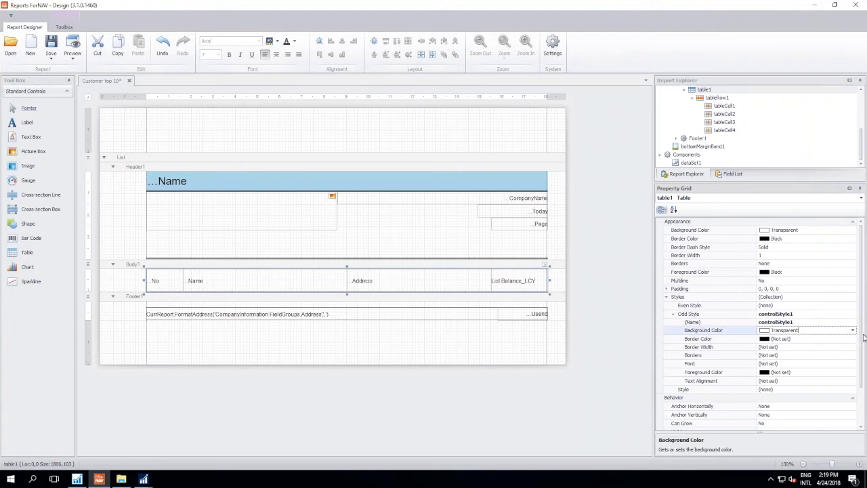
click(853, 330)
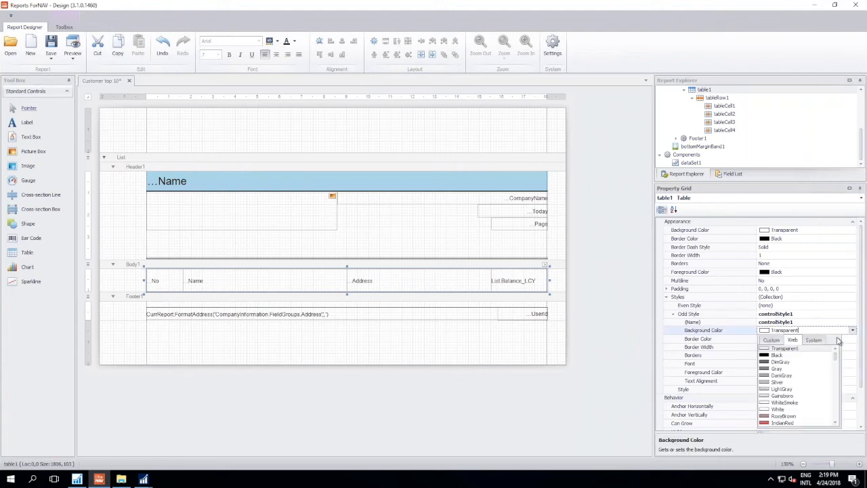
click(786, 396)
click(808, 315)
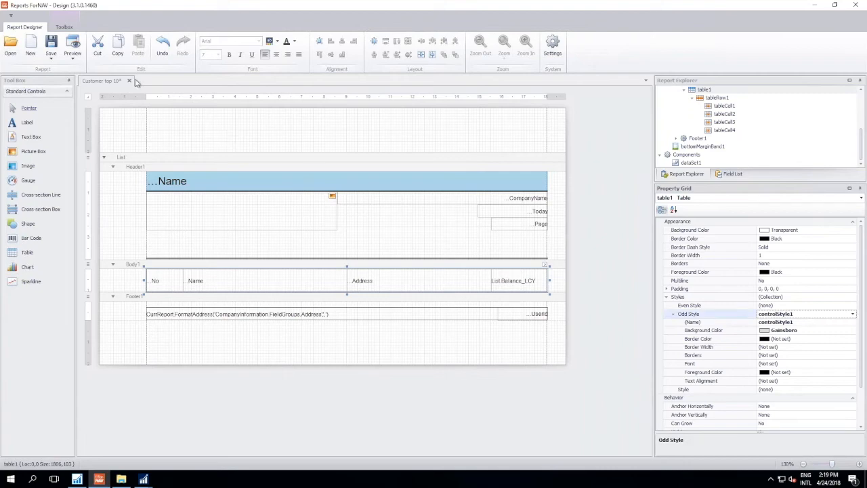
click(72, 48)
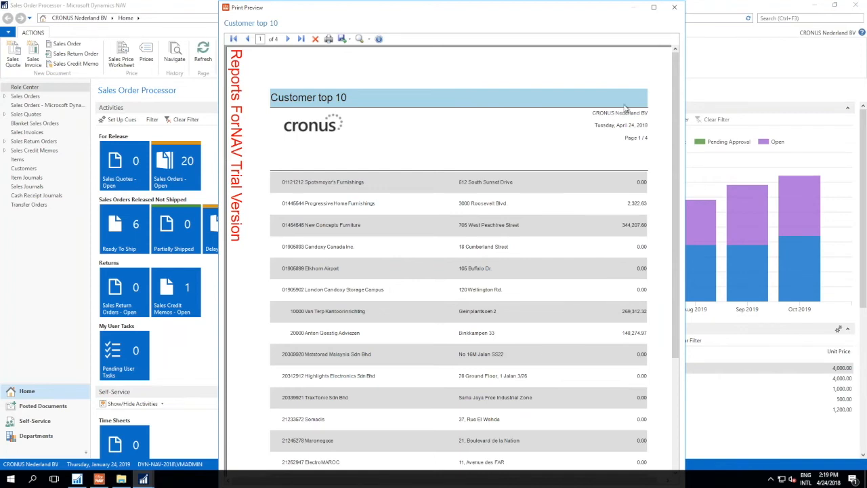
click(675, 8)
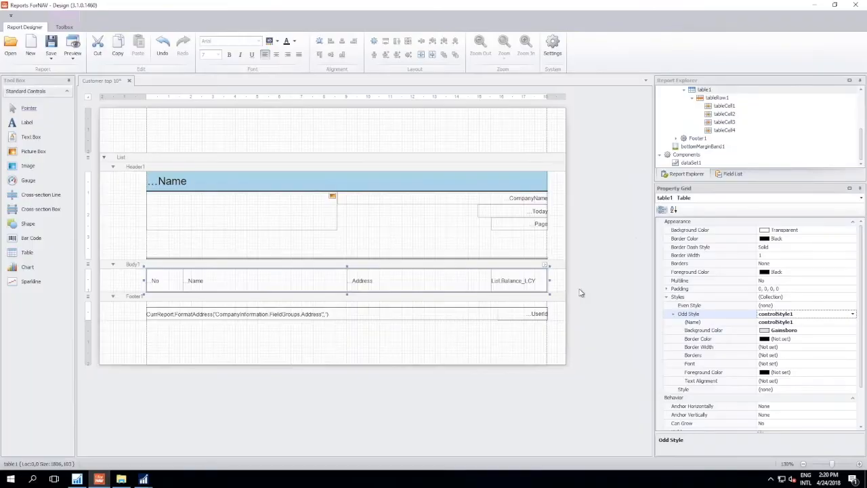
- Add the List field captions No, Name, Address and Balance_LCY together as one table along the lower edge of Header1
click(726, 176)
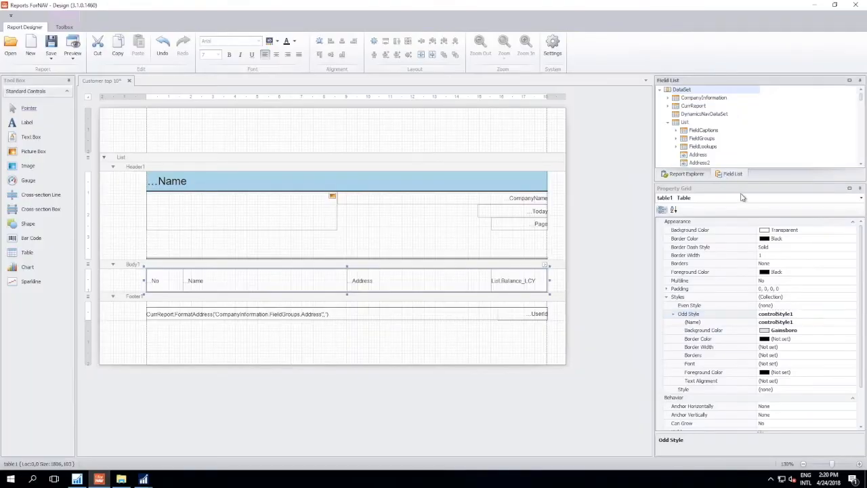
click(677, 130)
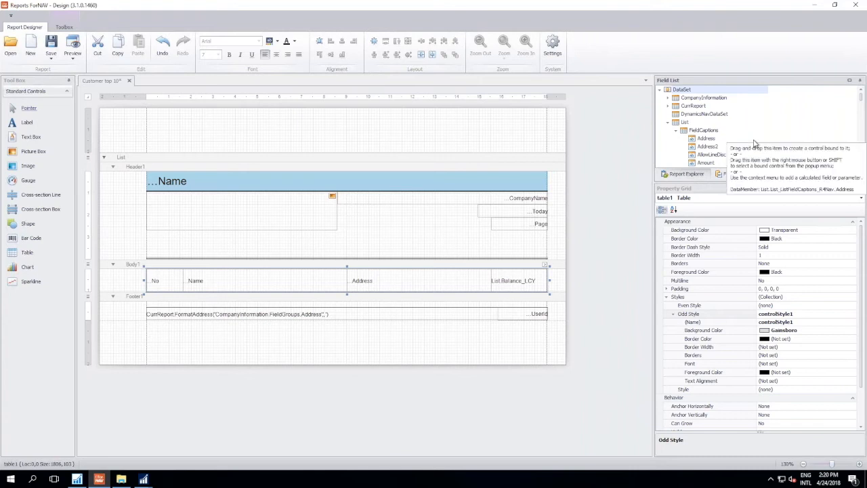
scroll(753, 146, down, 10)
scroll(752, 152, down, 6)
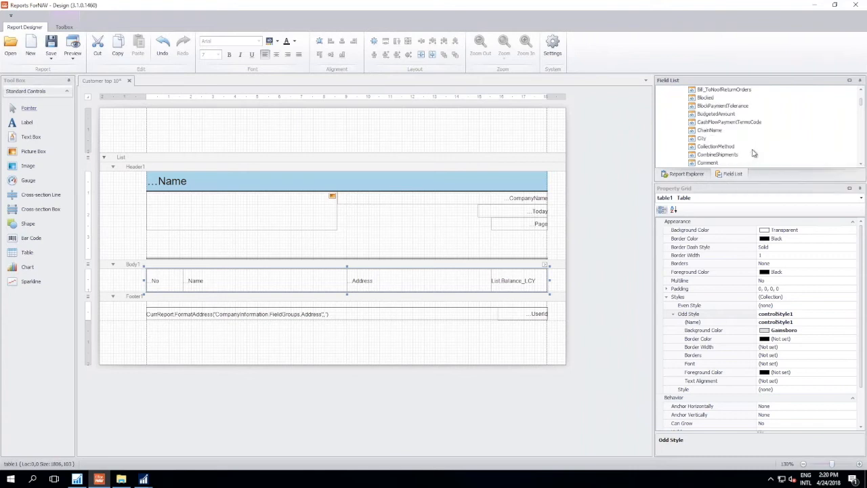
scroll(758, 146, down, 2)
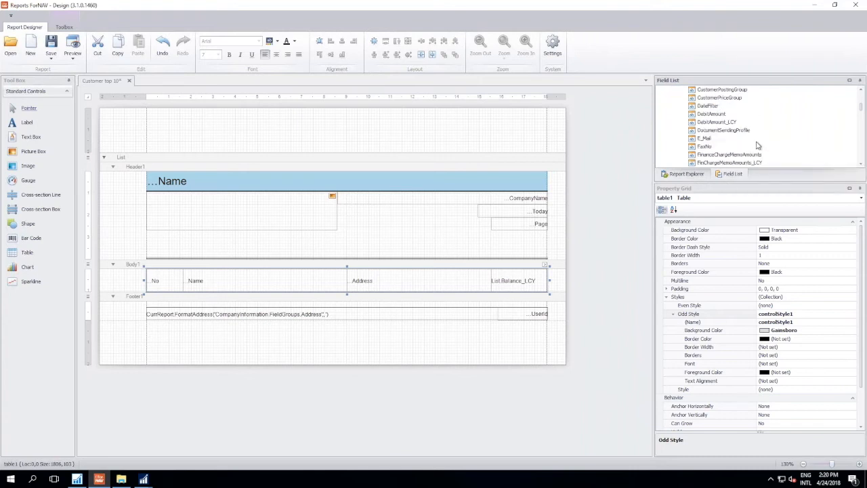
scroll(758, 142, down, 5)
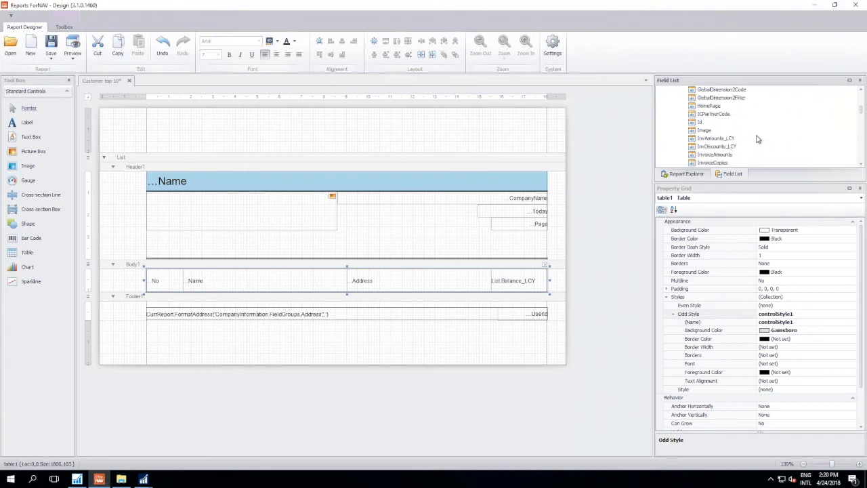
scroll(758, 133, down, 4)
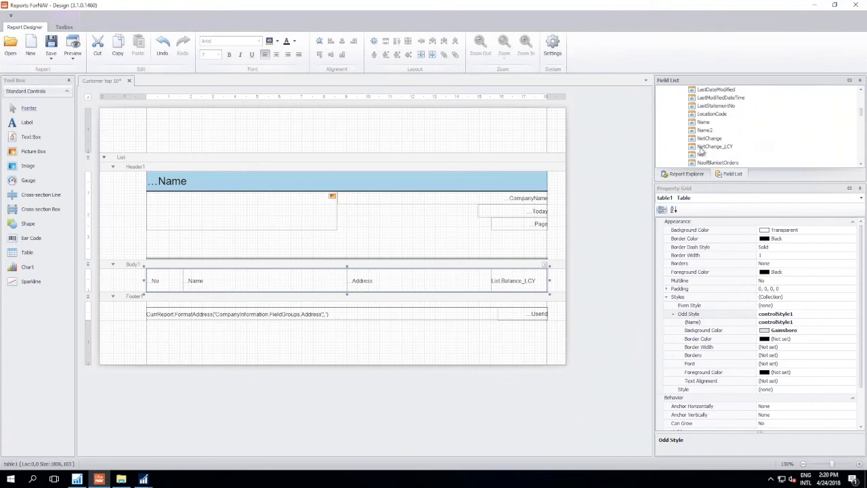
click(701, 154)
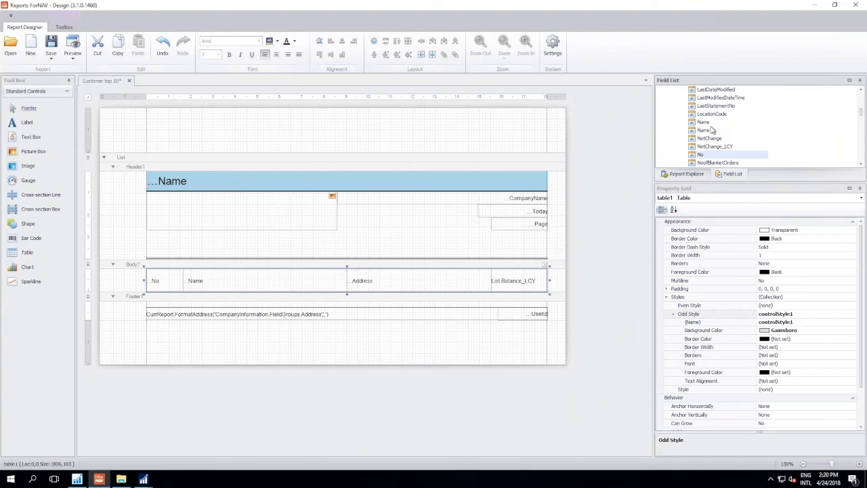
scroll(769, 136, up, 9)
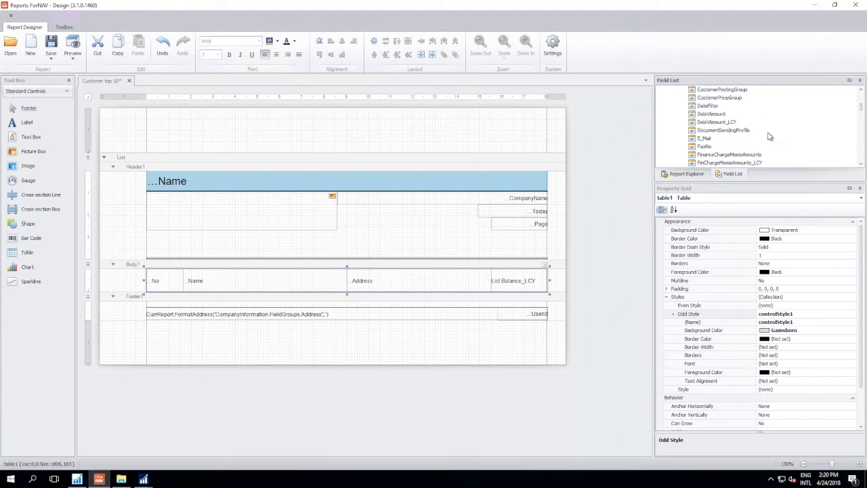
scroll(770, 137, up, 10)
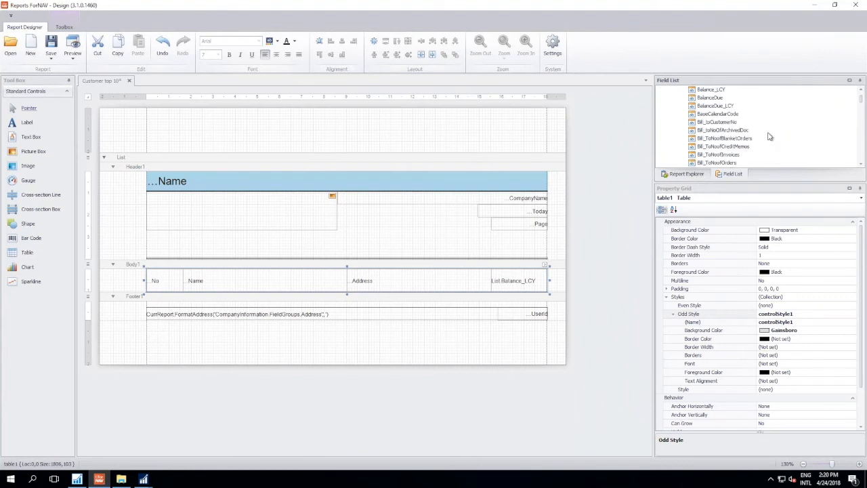
scroll(775, 151, down, 2)
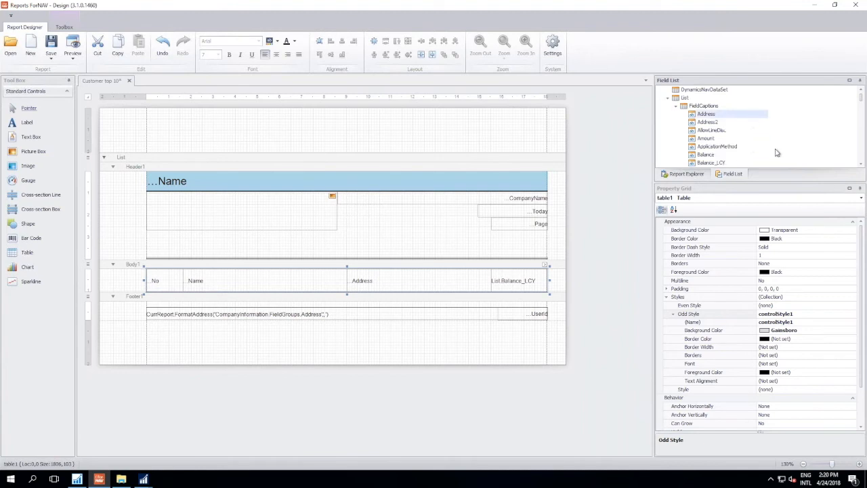
click(722, 116)
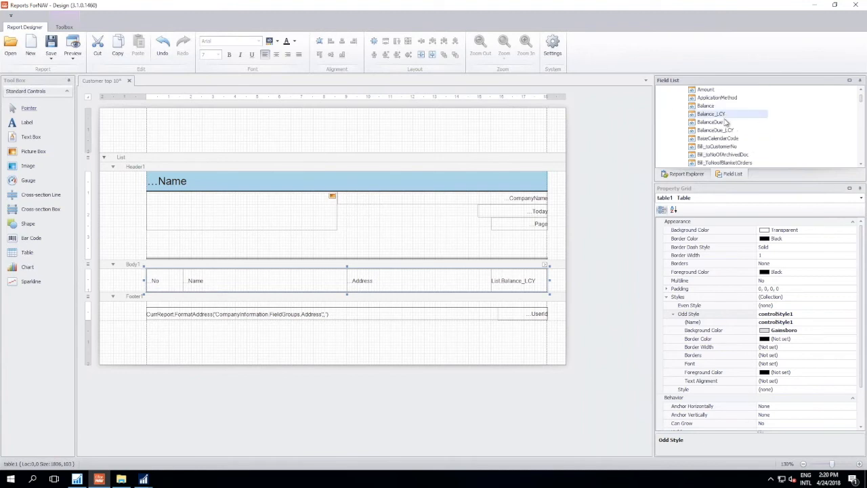
drag(725, 117, 451, 254)
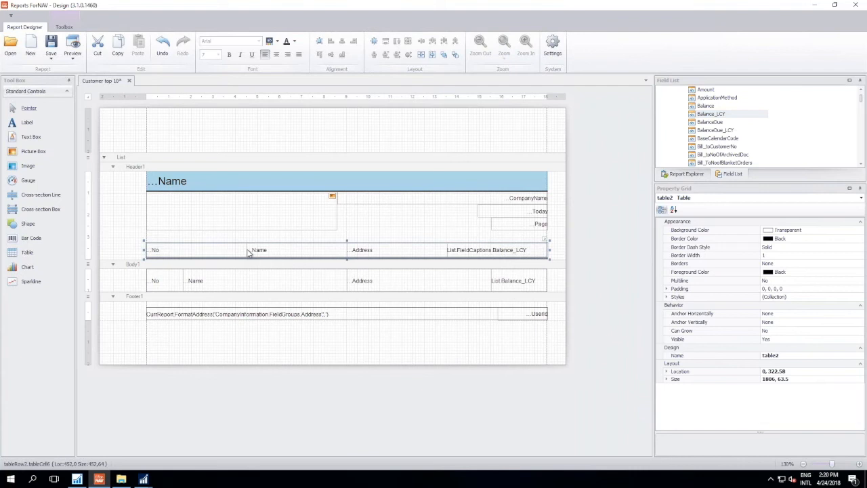
- Align the caption table's columns with the body table, making No about 165 and Address about 651 tenths of a millimetre wide
click(248, 253)
drag(246, 252, 183, 254)
click(445, 251)
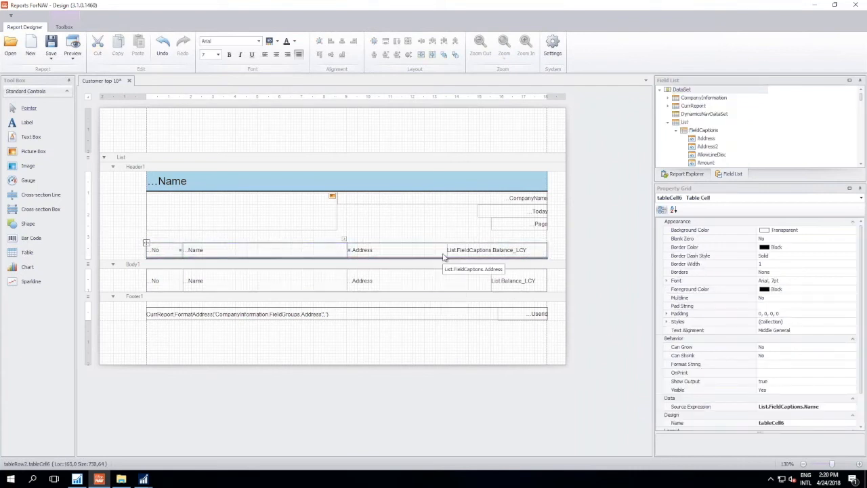
drag(447, 250, 493, 258)
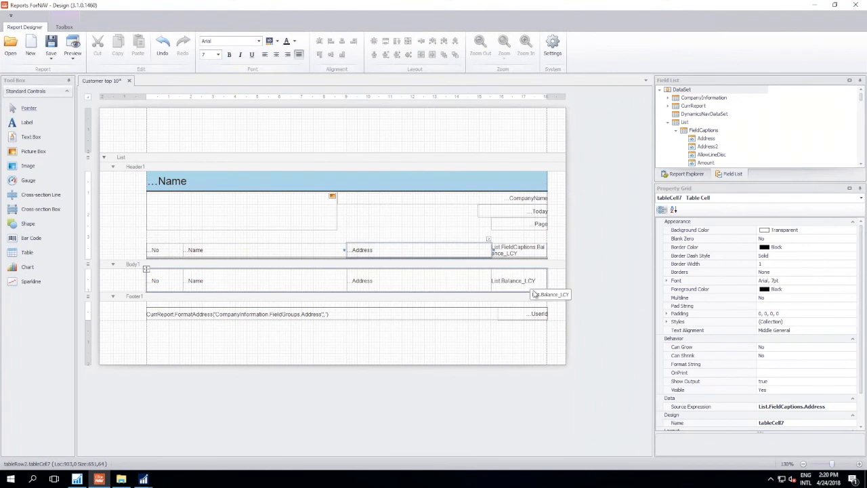
- Format the four caption cells in Header1 together as bold with font size 8
click(179, 251)
ctrl+click(222, 255)
ctrl+click(357, 253)
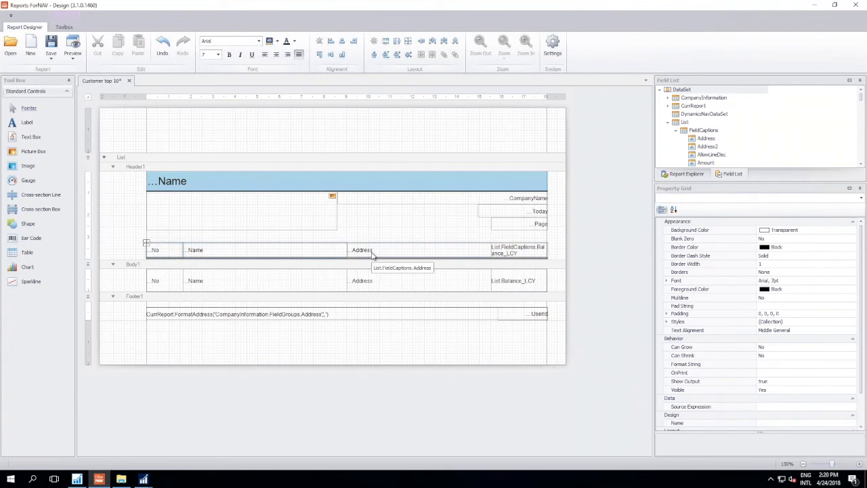
ctrl+click(503, 254)
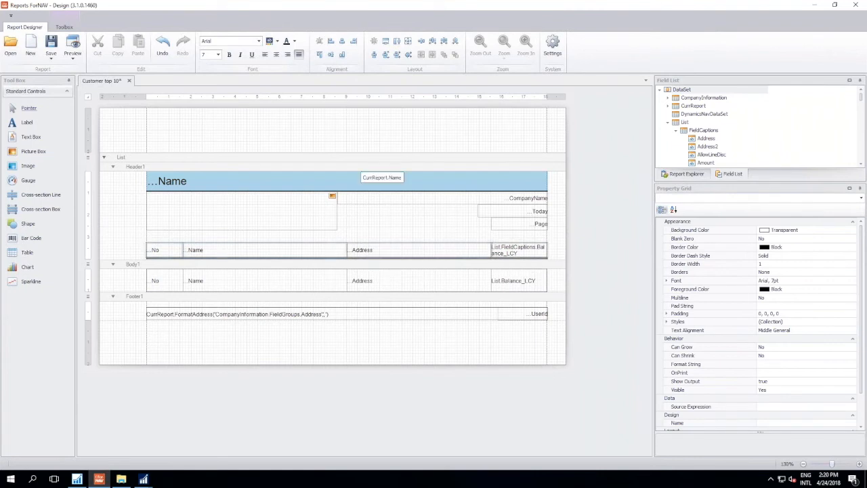
click(229, 55)
click(217, 55)
click(207, 65)
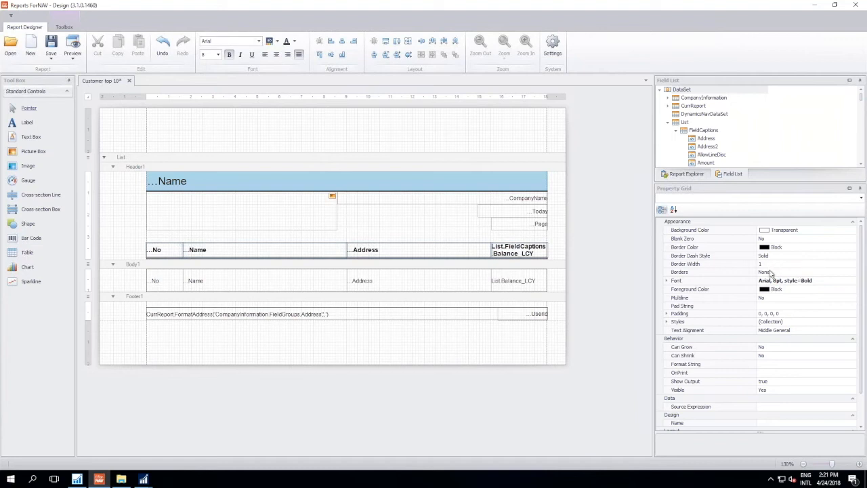
- Give the four caption cells left, top and right borders, and preview the report to check the column headings
click(770, 272)
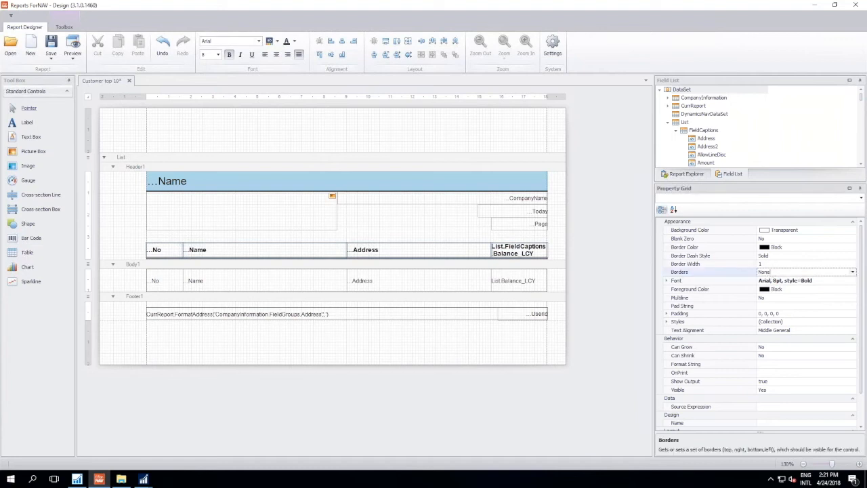
click(852, 272)
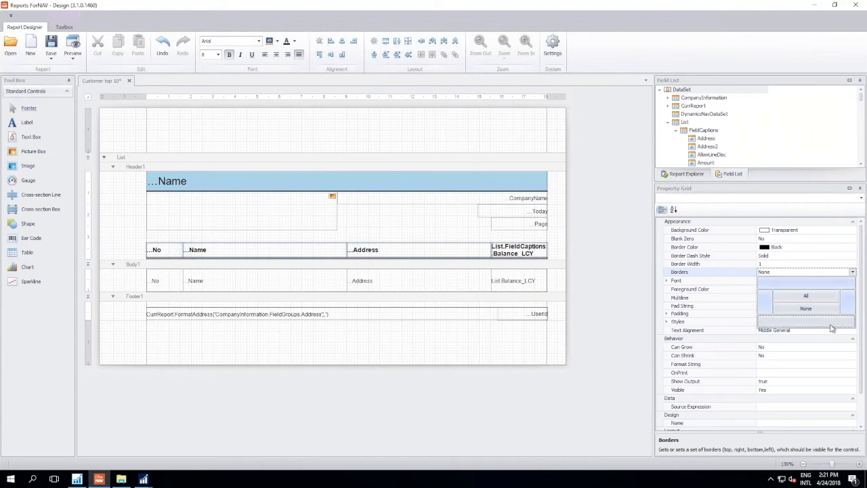
click(783, 266)
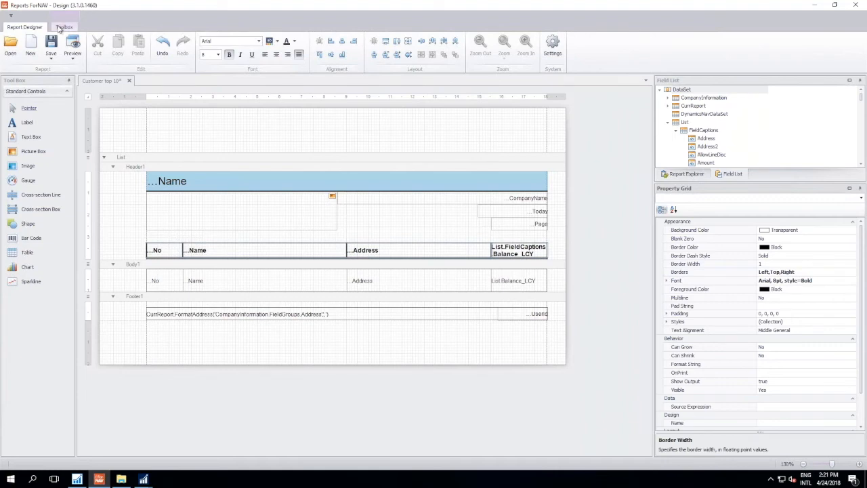
click(72, 45)
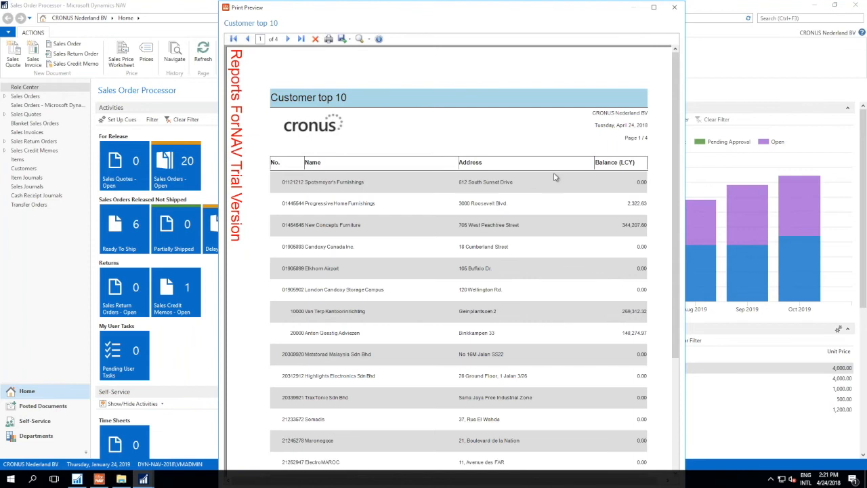
click(674, 9)
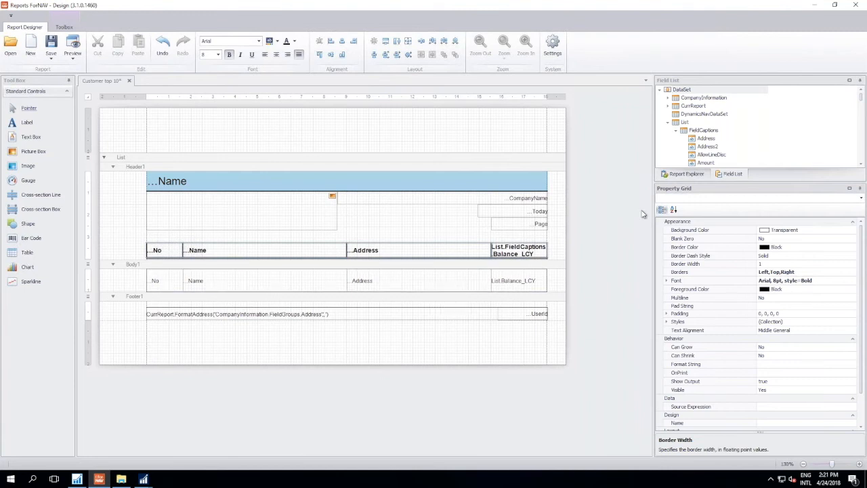
- Replace the Address cell's source in Body1 with the field group List.FieldGroups.Address, and preview the report
click(676, 132)
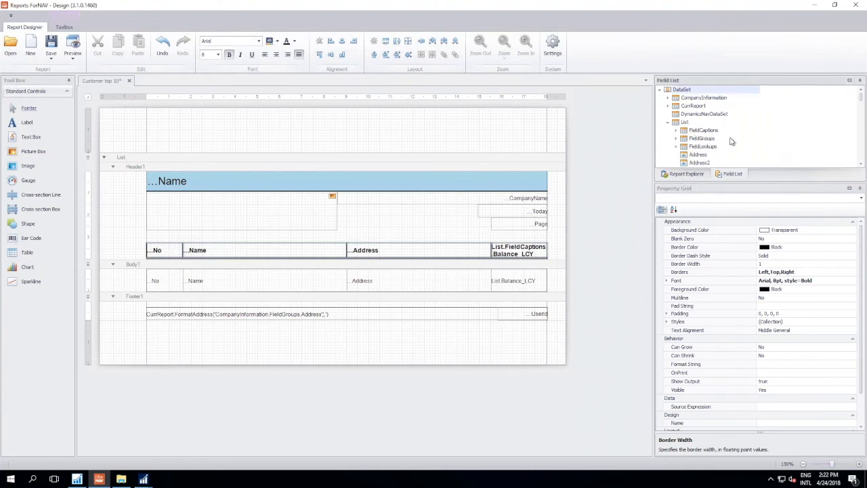
click(676, 139)
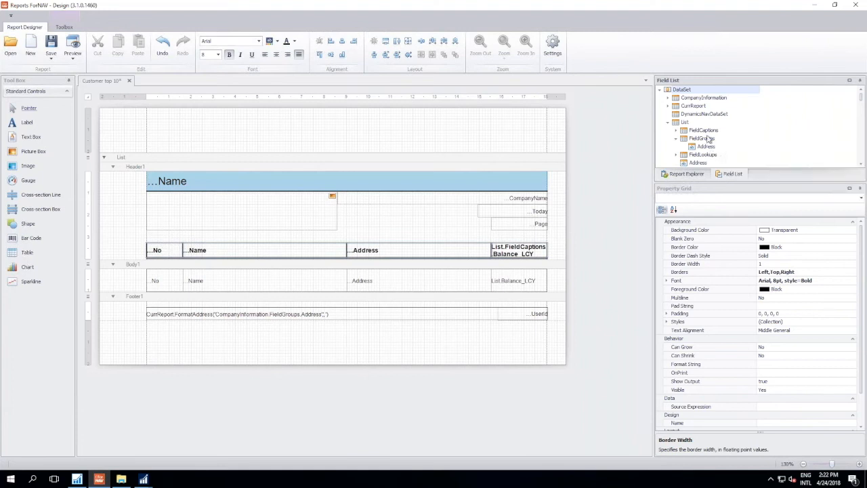
drag(706, 146, 352, 282)
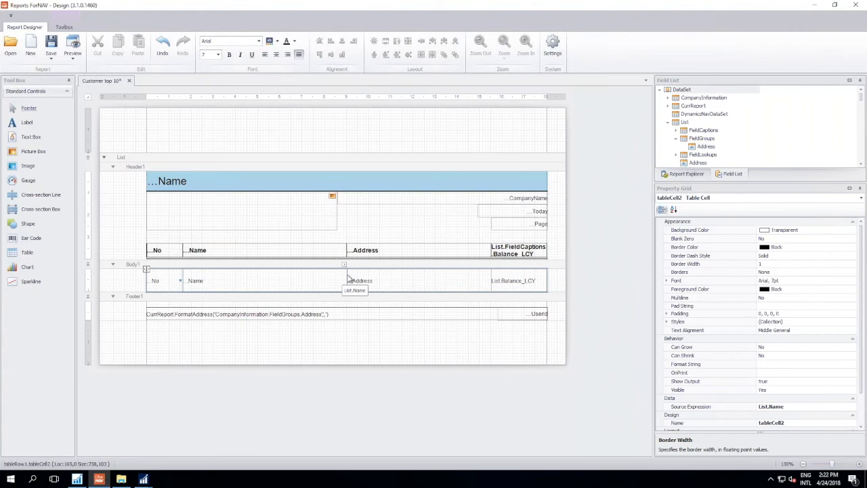
click(828, 407)
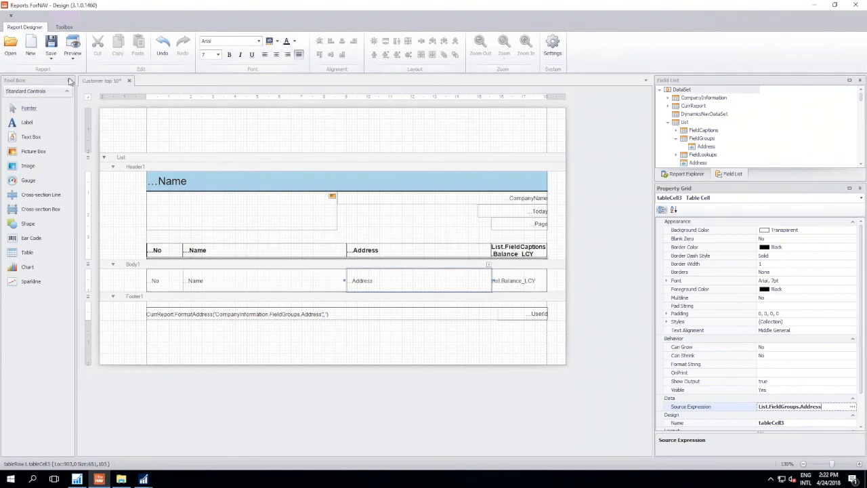
click(71, 48)
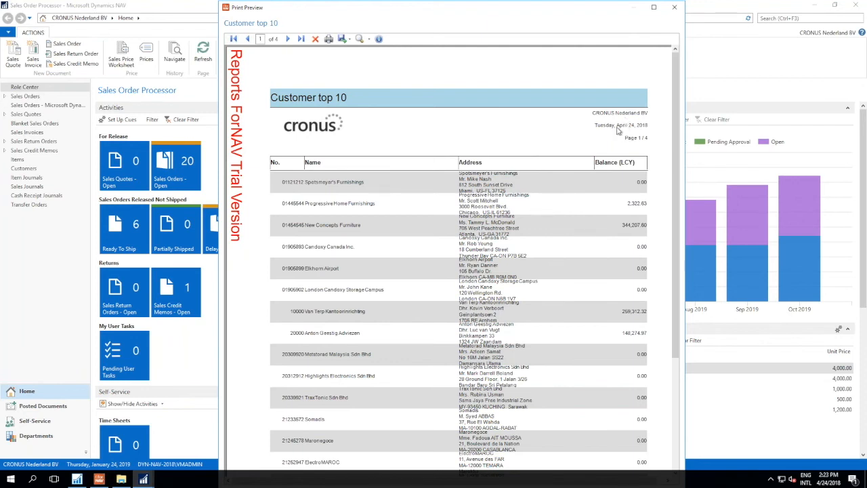
- Close the preview and set the List data item's table view order to Descending
click(675, 8)
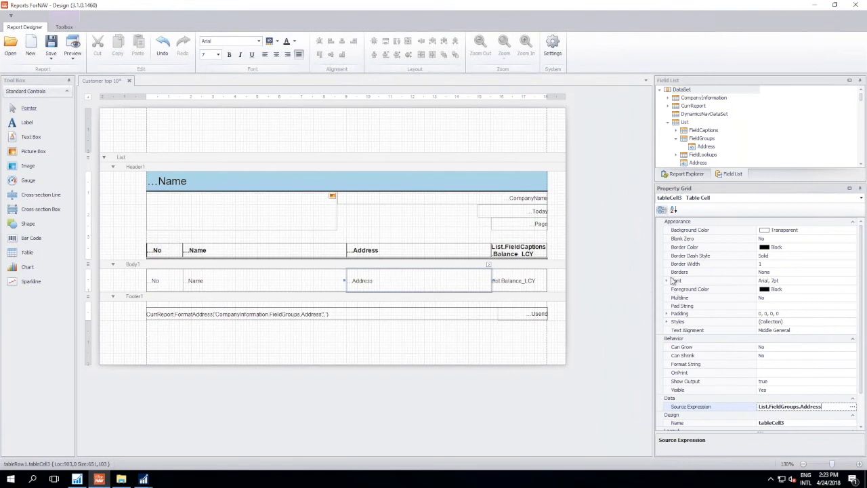
click(433, 237)
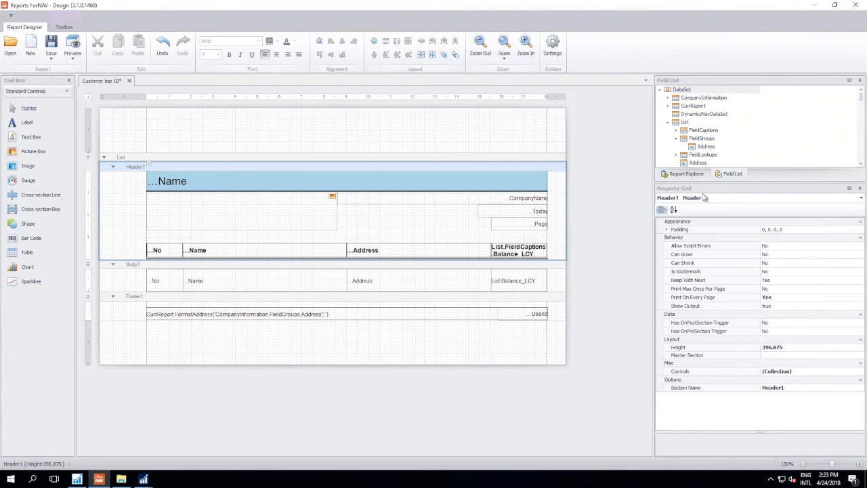
click(688, 174)
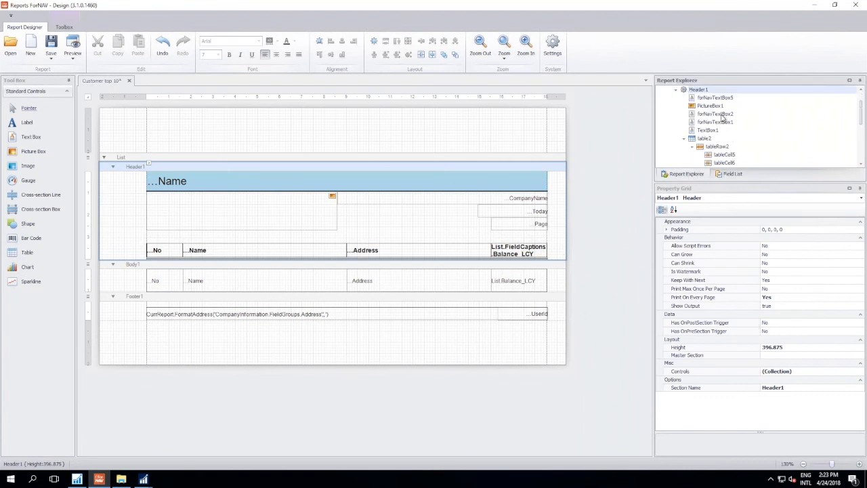
scroll(722, 119, up, 1)
click(685, 107)
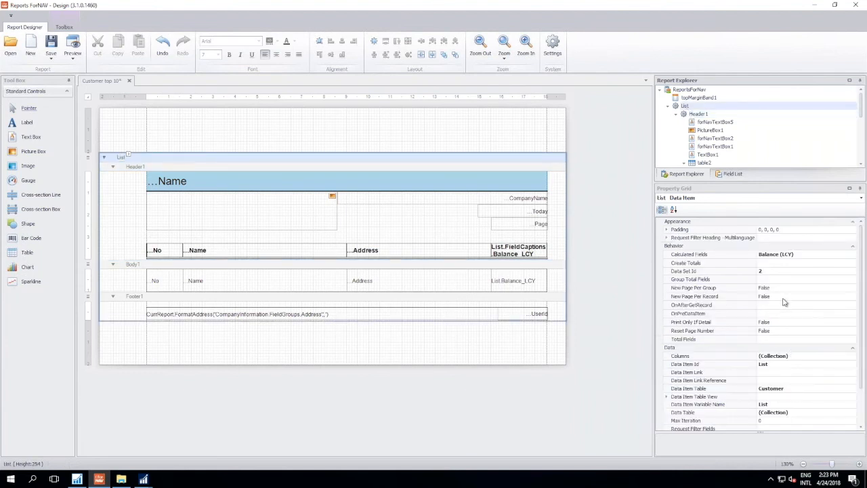
scroll(784, 302, down, 2)
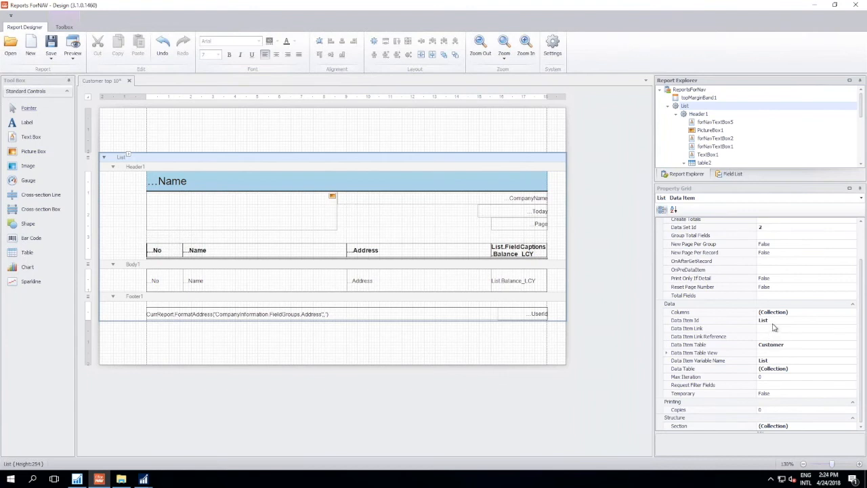
click(795, 345)
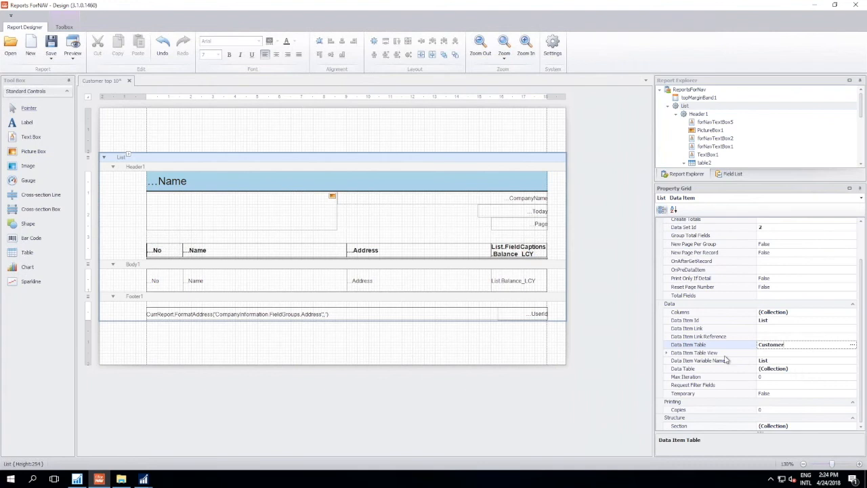
click(667, 353)
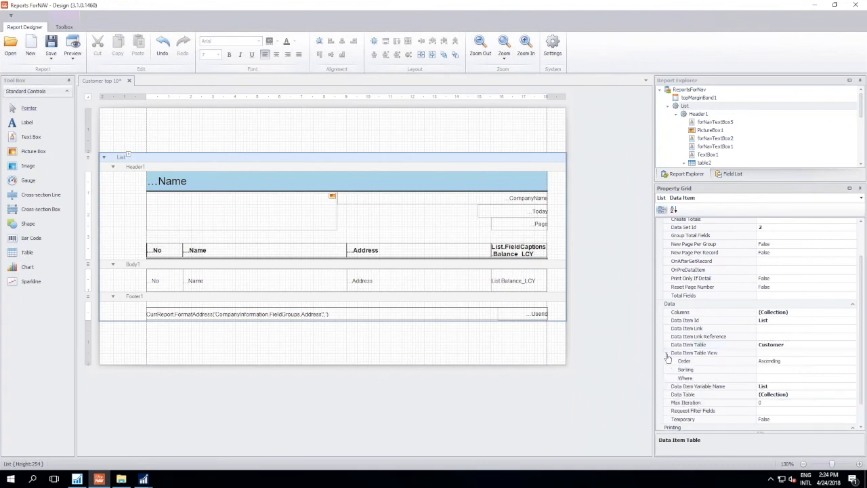
scroll(779, 339, down, 1)
click(797, 337)
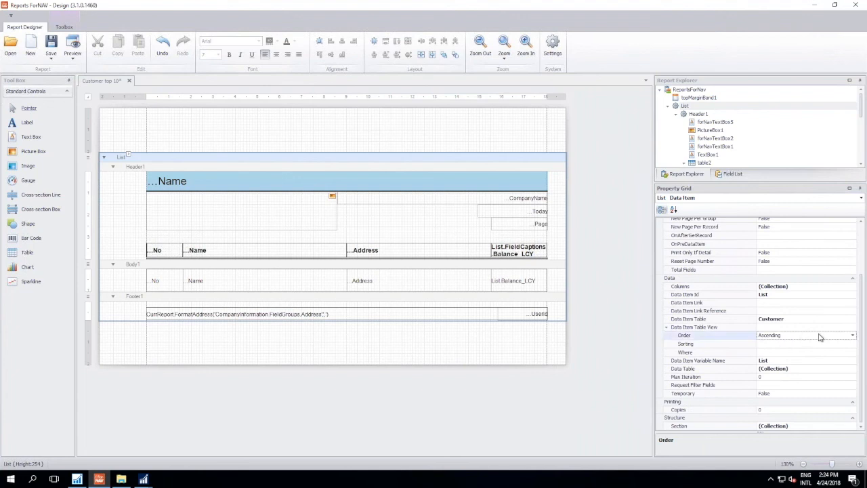
click(854, 336)
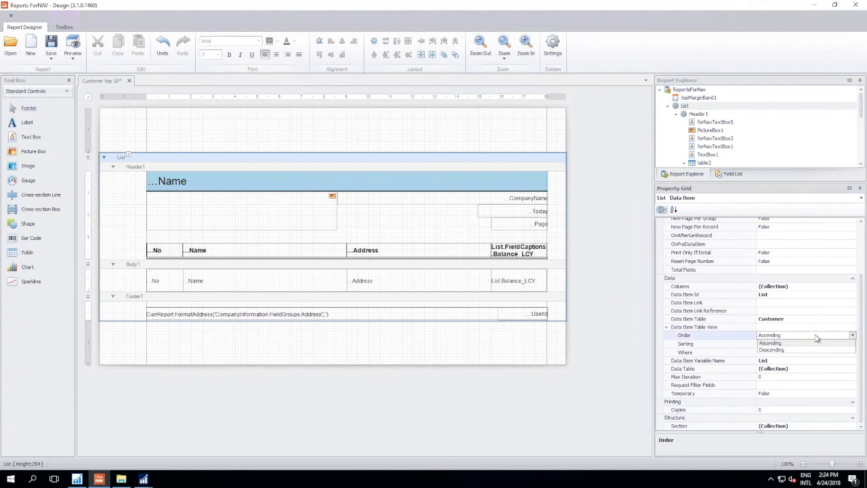
click(782, 348)
- Sort the List data item's table view by the Balance (LCY) field
click(778, 344)
click(852, 344)
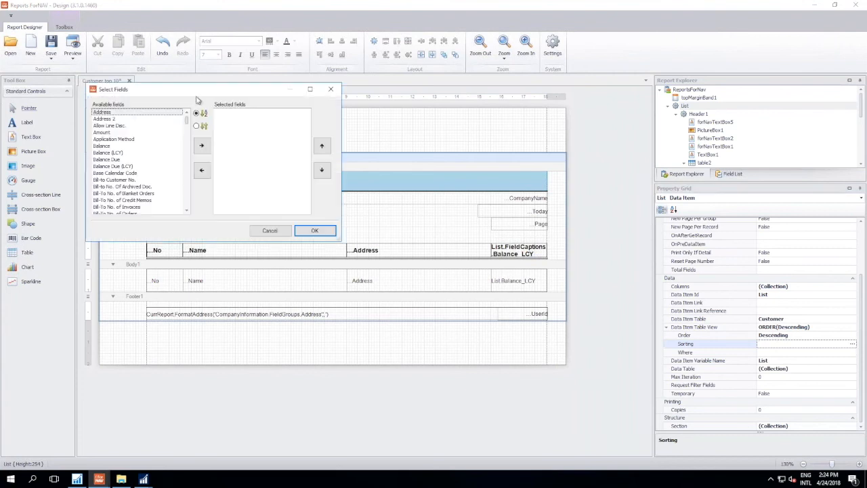
click(119, 154)
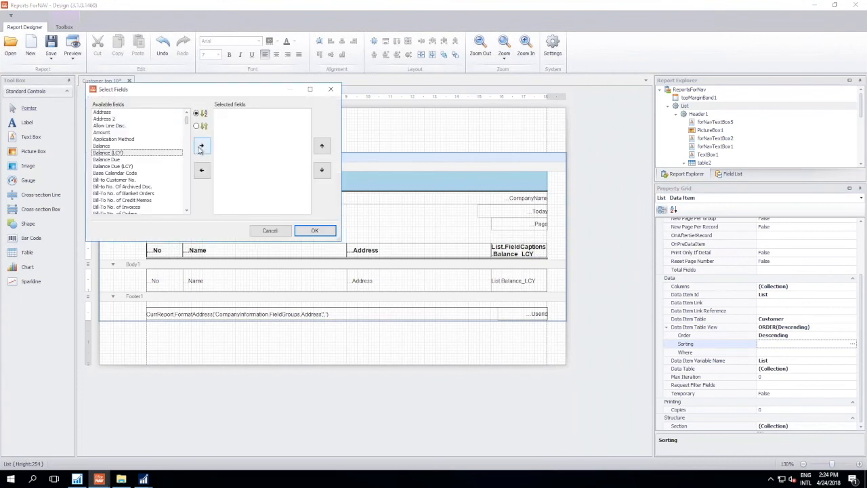
scroll(148, 175, down, 5)
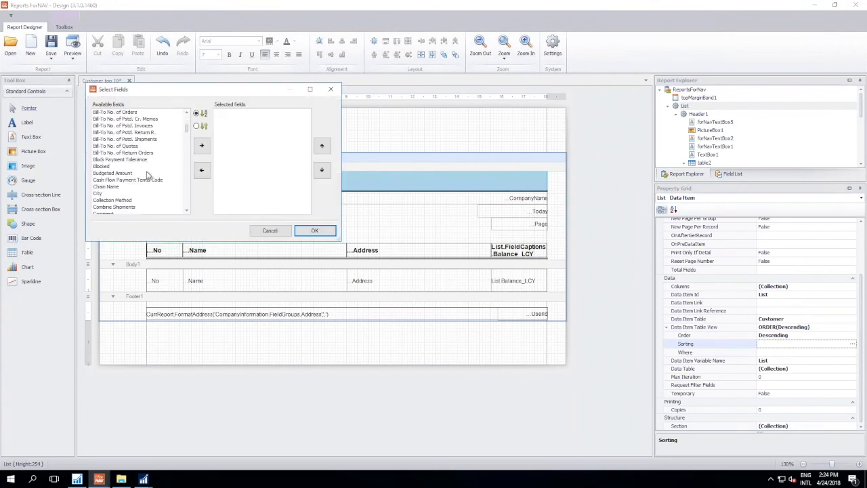
scroll(147, 175, up, 5)
click(201, 145)
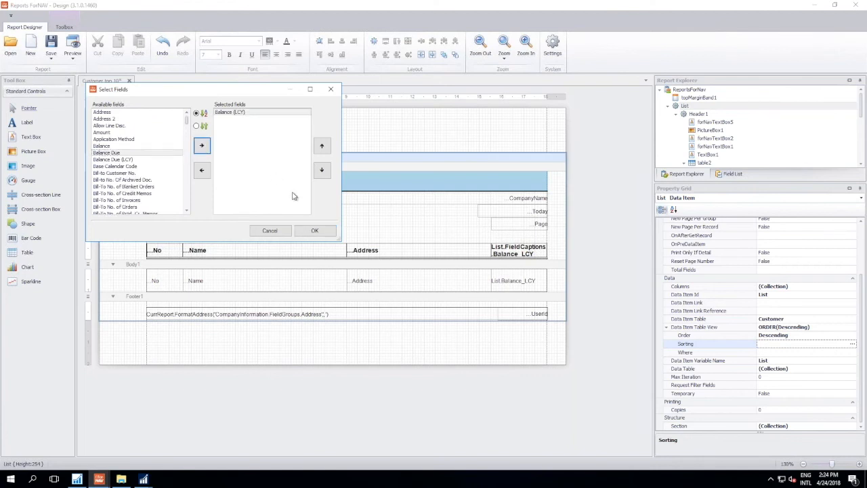
click(316, 232)
- Preview the report, saving the dataset changes to the NAV object, and check the customer sorting across its pages
click(73, 46)
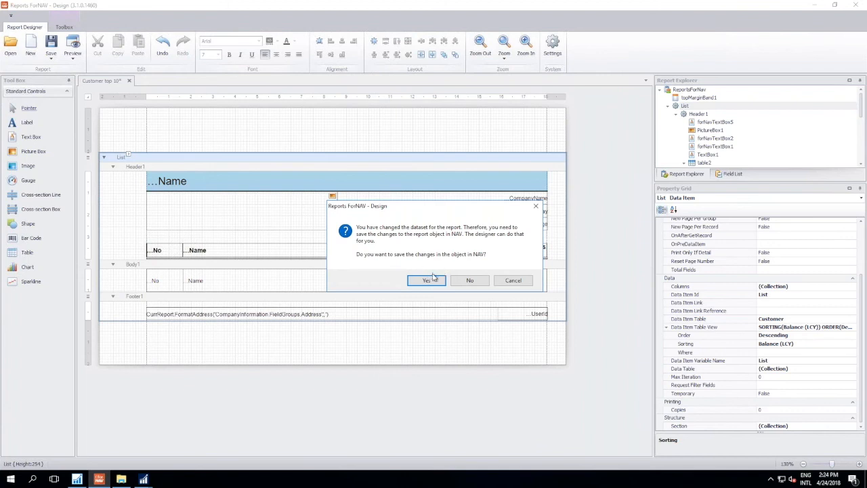
click(437, 280)
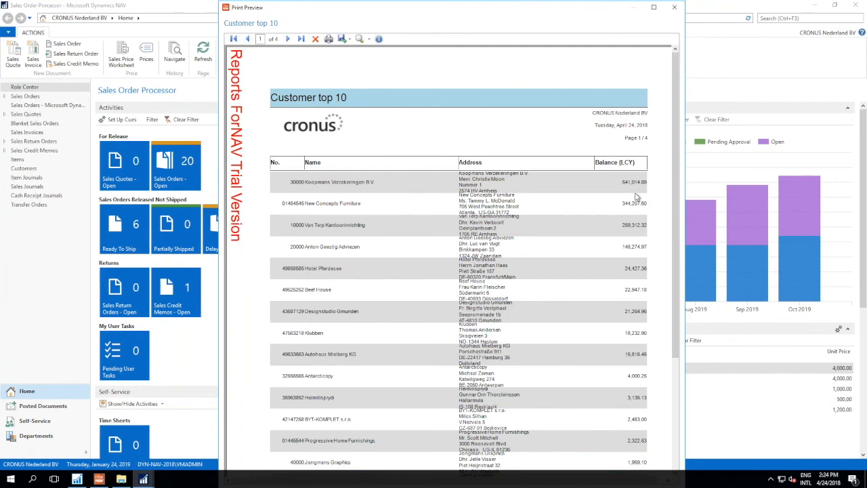
scroll(636, 197, down, 10)
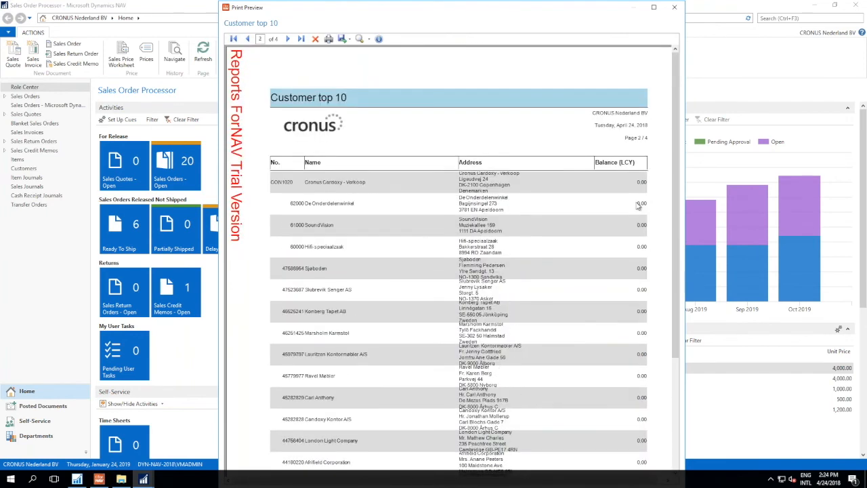
scroll(638, 205, up, 10)
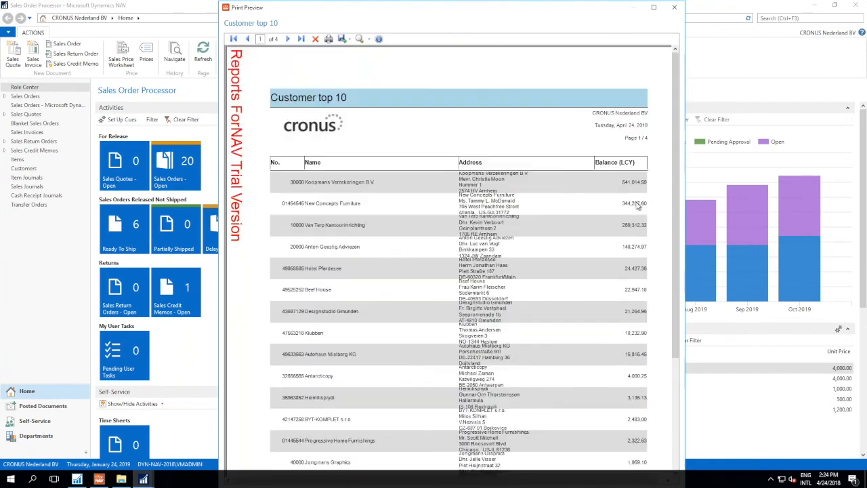
click(675, 8)
- Set the List data item's Max Iteration to 10
click(767, 377)
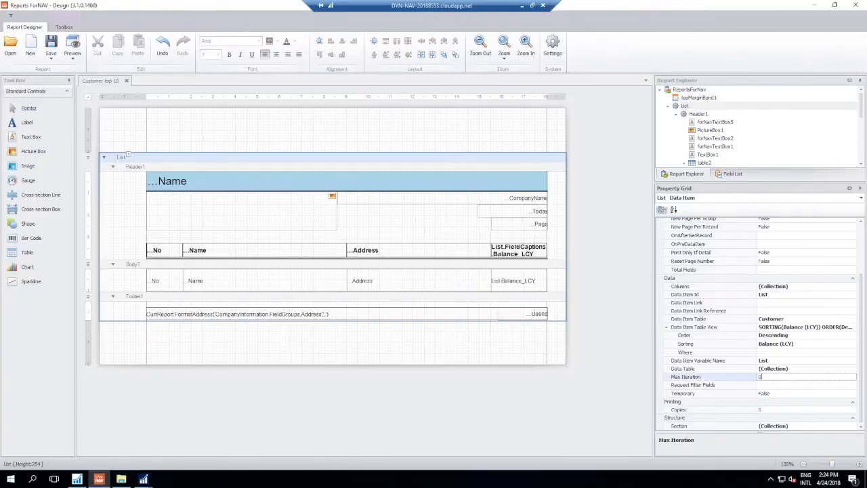
text(10)
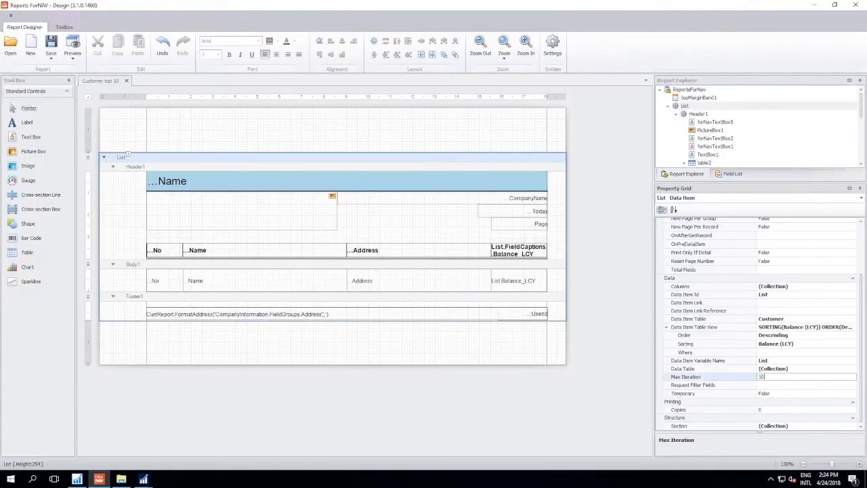
key(Return)
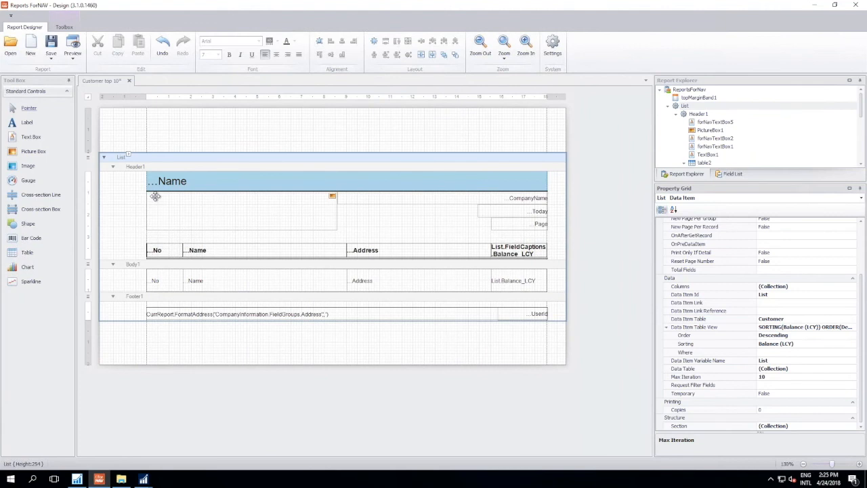
- Save the iteration limit to the NAV report object and preview the report to check how many customers are listed
click(73, 47)
click(426, 280)
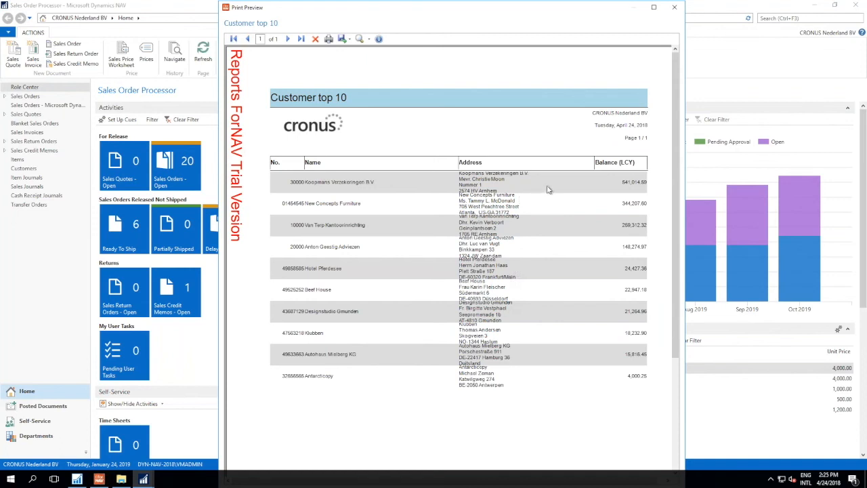
scroll(548, 189, down, 5)
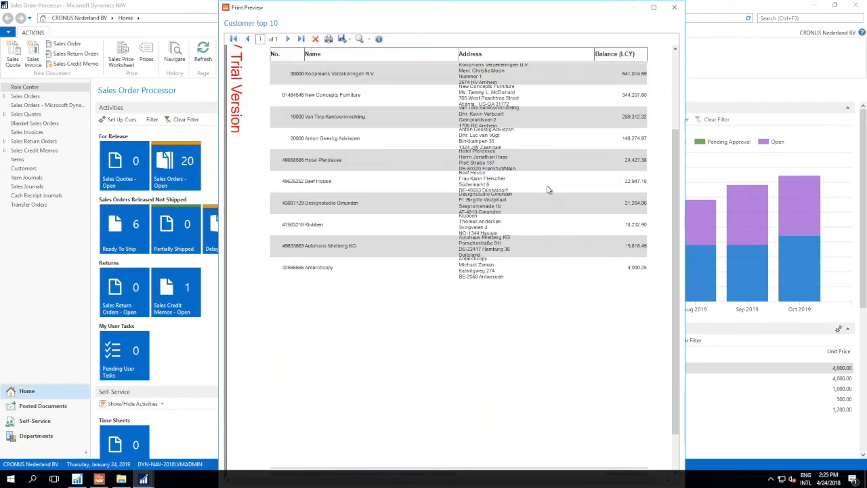
scroll(548, 188, up, 5)
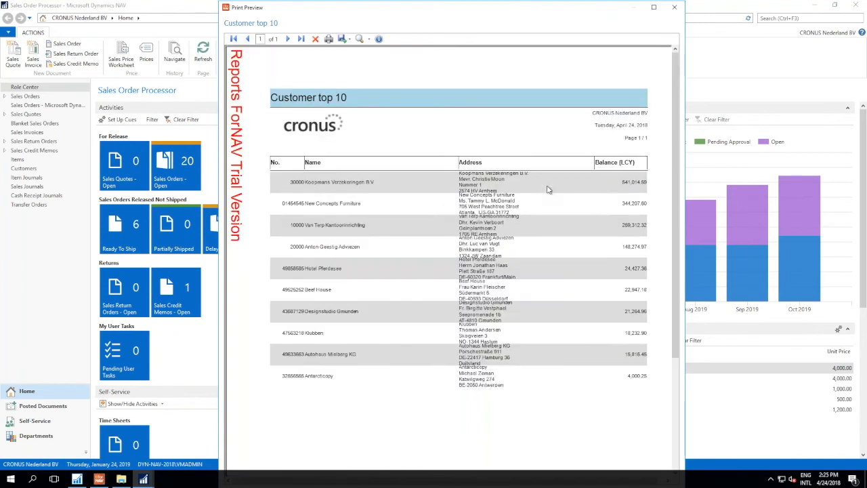
click(674, 7)
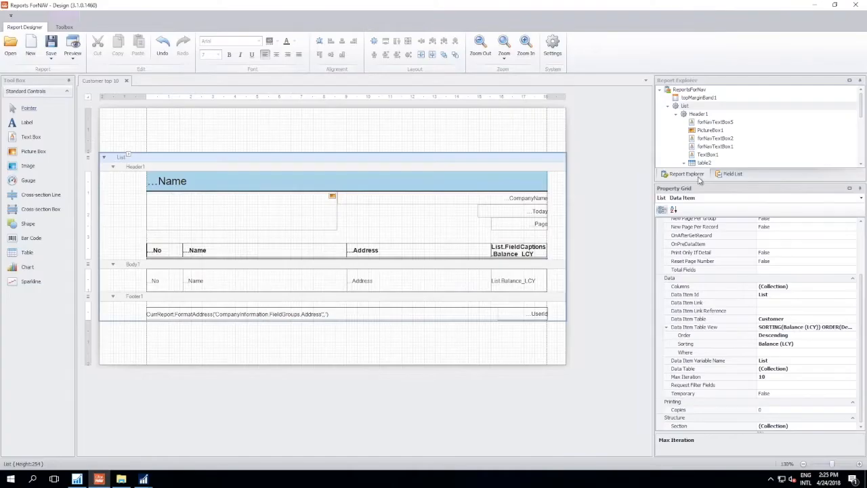
- Switch to the NAV Development Environment and examine DataItemTableView and MaxIteration in the List data item's properties of report 50000 Customer top 10
click(78, 479)
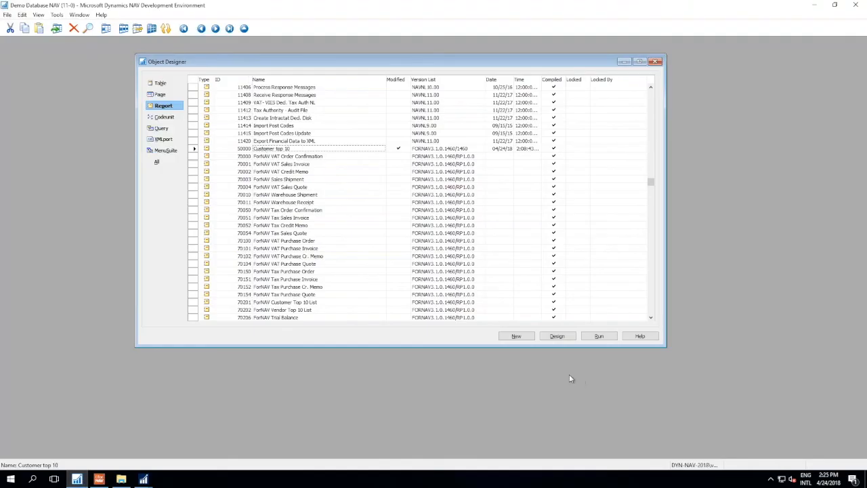
click(557, 336)
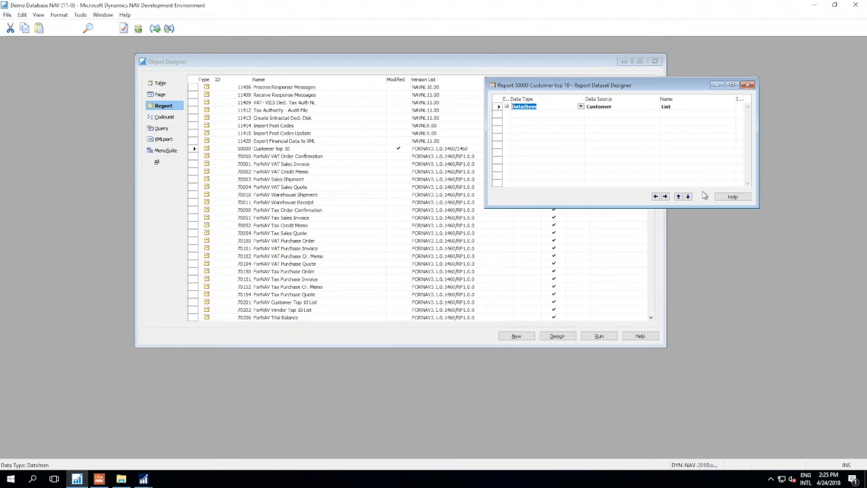
key(shift+F4)
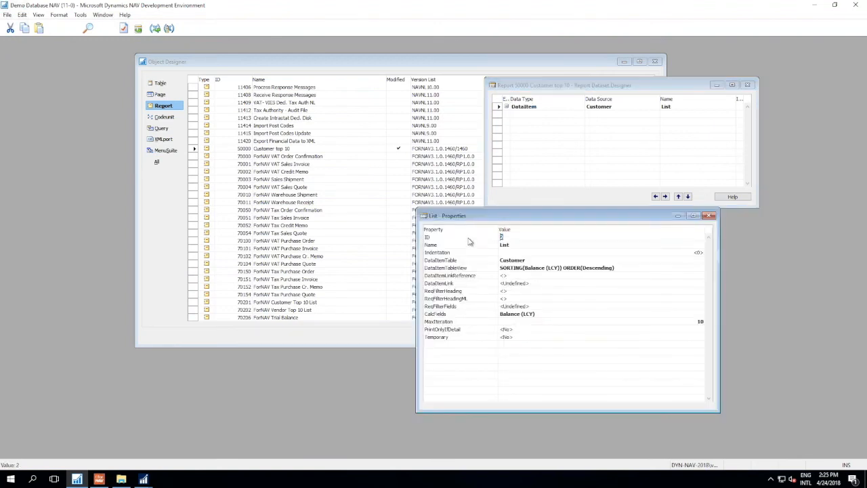
click(548, 270)
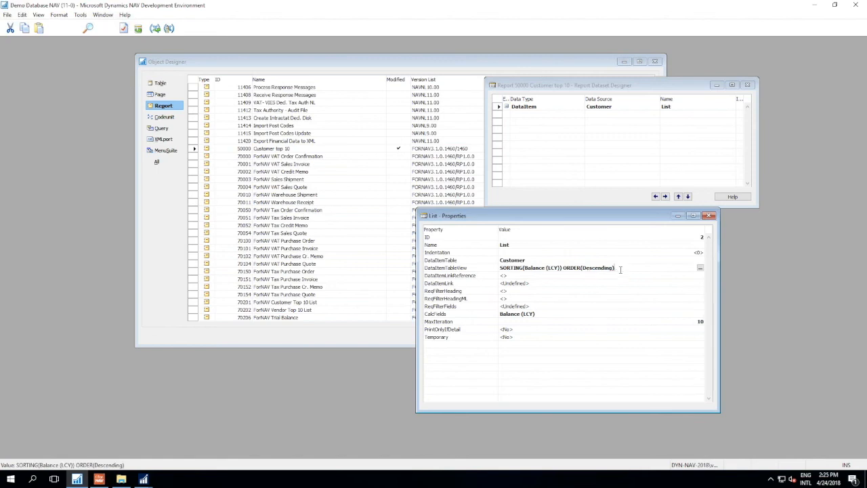
click(553, 320)
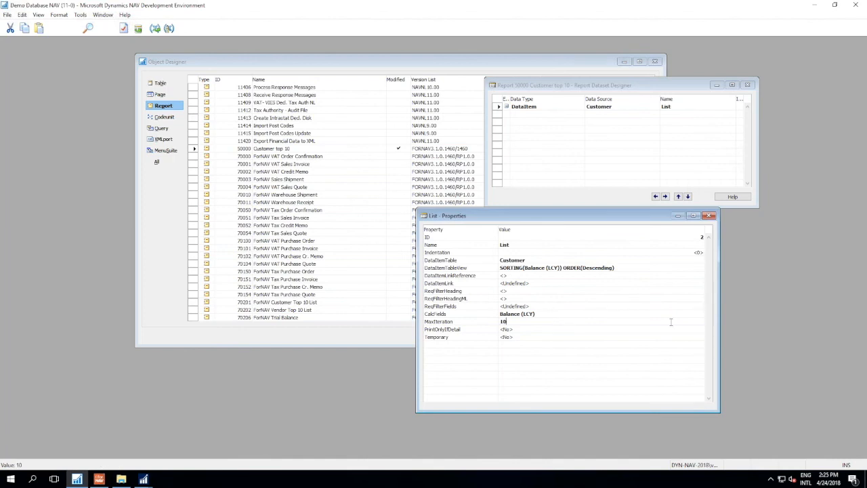
click(709, 216)
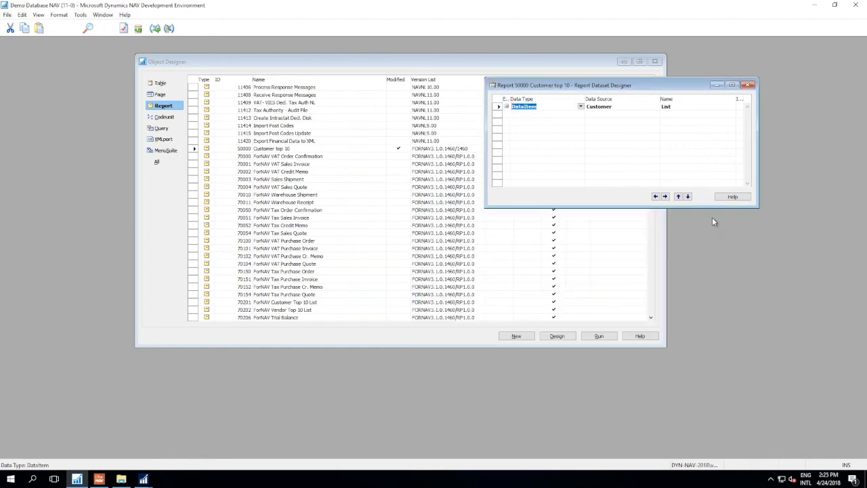
click(747, 86)
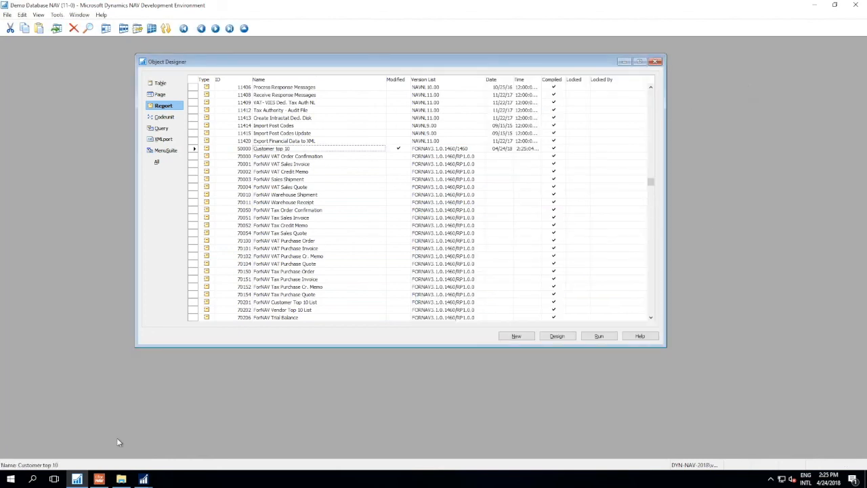
- Return to the ForNAV designer and reduce the height of the whole table in Body1 to about 52 tenths of a millimetre
click(99, 478)
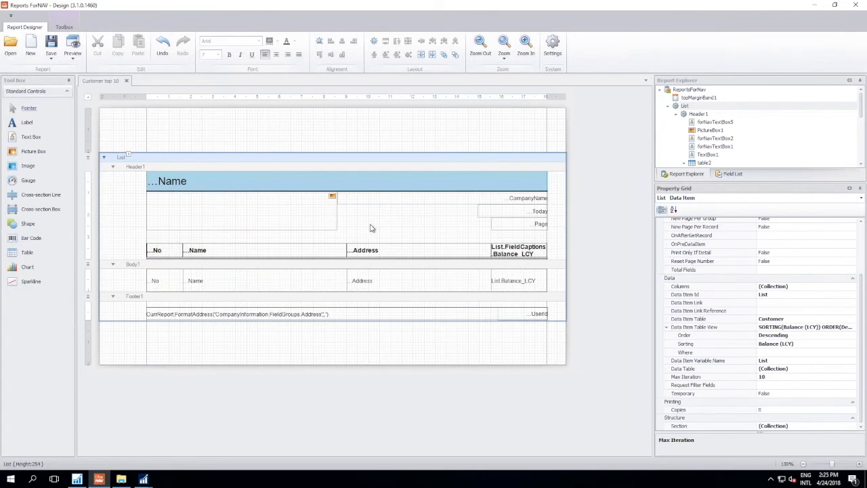
click(380, 285)
click(704, 90)
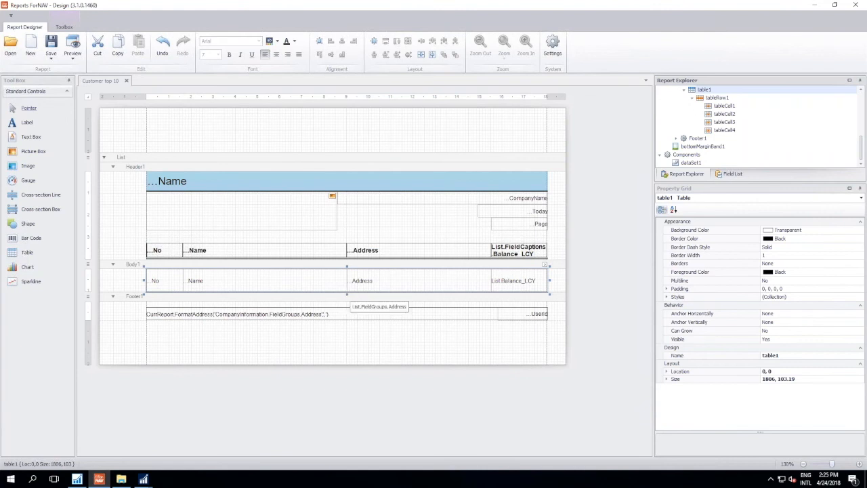
drag(351, 299, 347, 284)
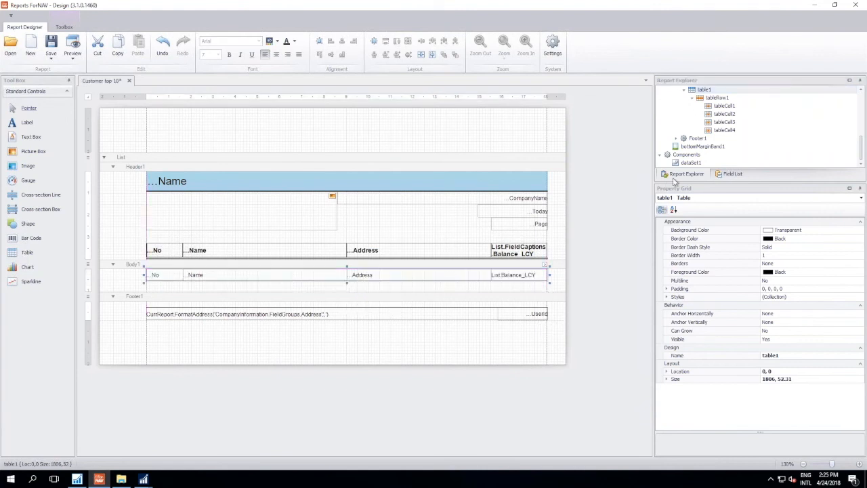
- Place the List's PaymentTermsCode field beneath the Address cell in Body1 and preview the report
click(729, 174)
scroll(736, 146, down, 4)
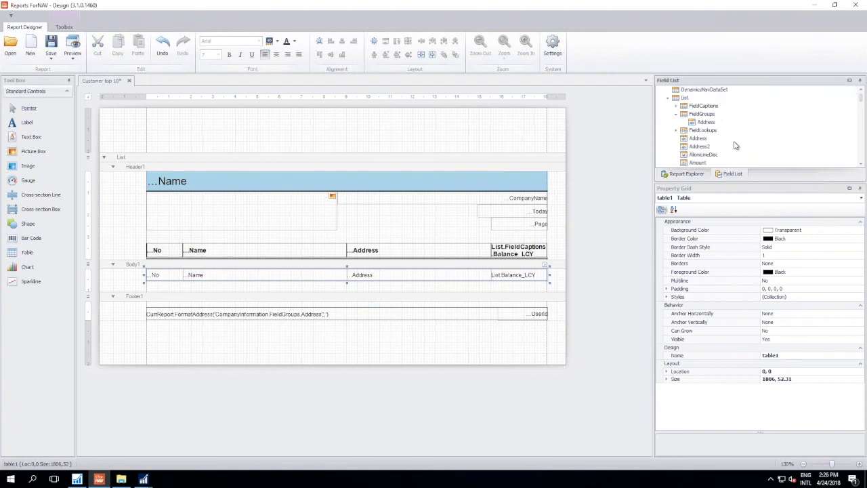
scroll(736, 146, down, 8)
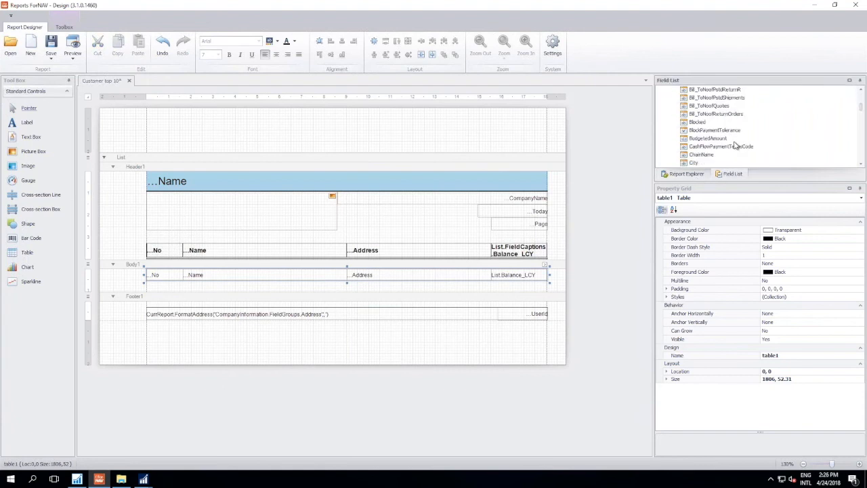
scroll(736, 145, down, 6)
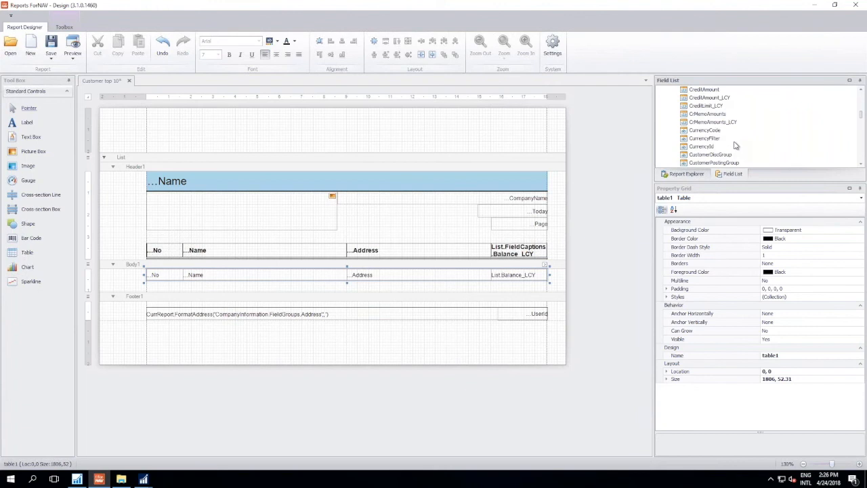
scroll(736, 145, down, 3)
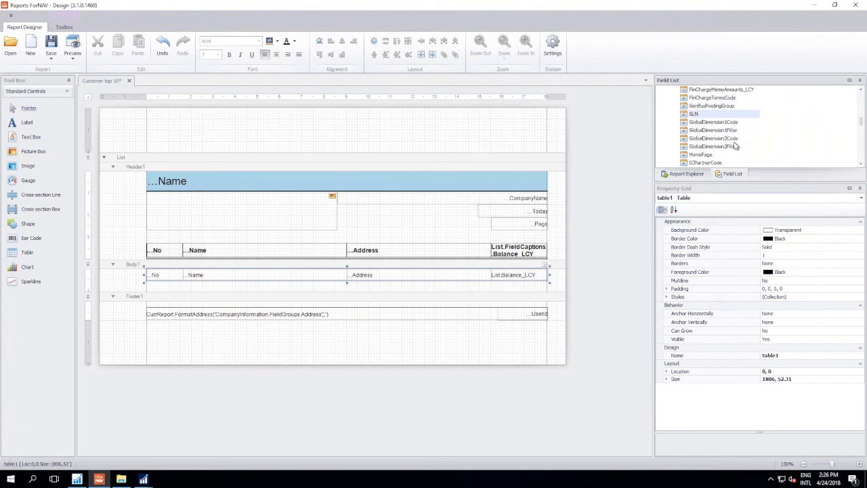
scroll(738, 149, down, 3)
scroll(738, 149, down, 6)
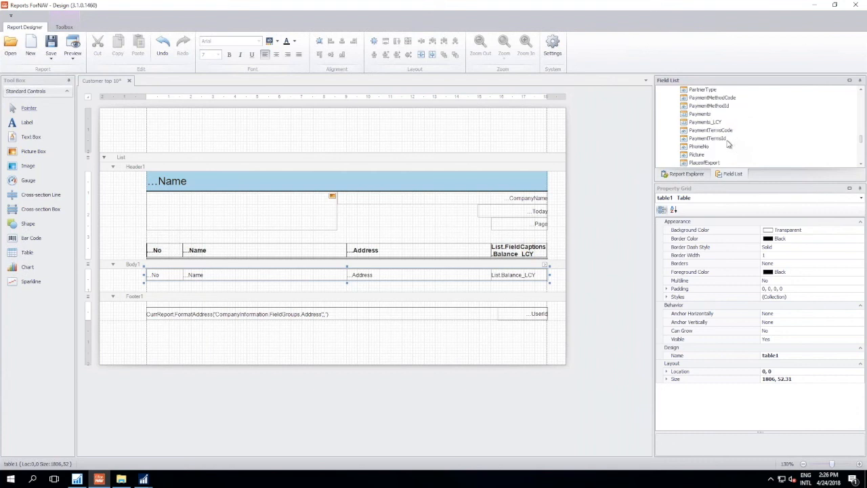
drag(730, 135, 377, 287)
drag(376, 288, 377, 292)
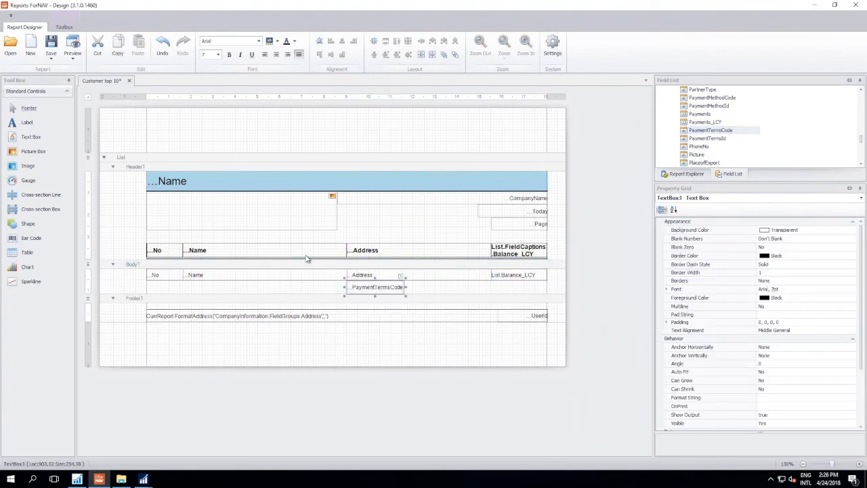
click(72, 53)
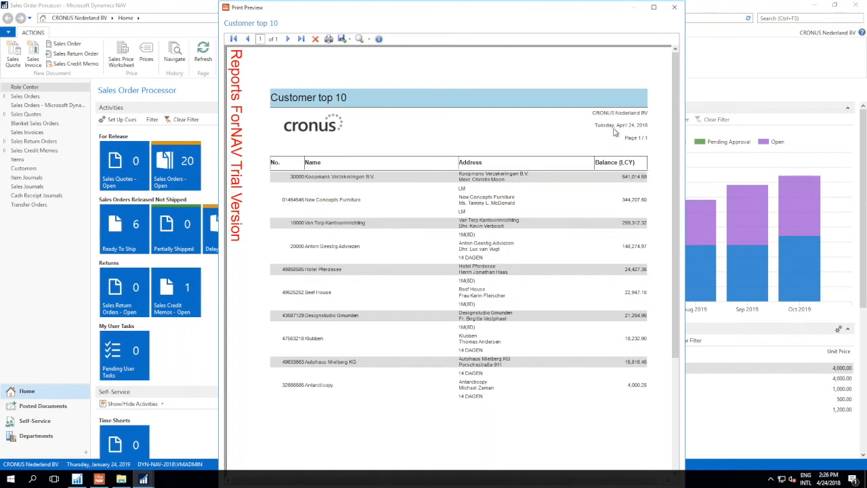
click(676, 8)
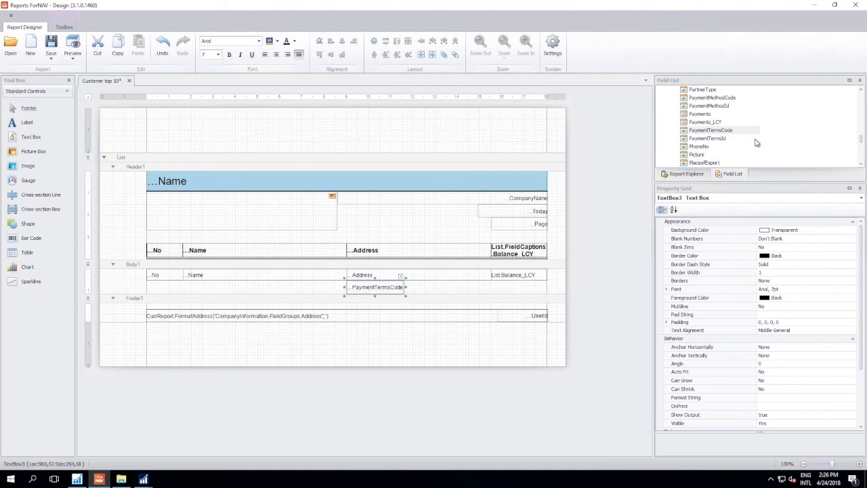
- Place the PaymentTermsDescription lookup field beside PaymentTermsCode in Body1 and widen it to about 397 tenths of a millimetre
scroll(749, 146, up, 1)
scroll(750, 146, up, 8)
scroll(750, 146, up, 10)
scroll(752, 136, up, 8)
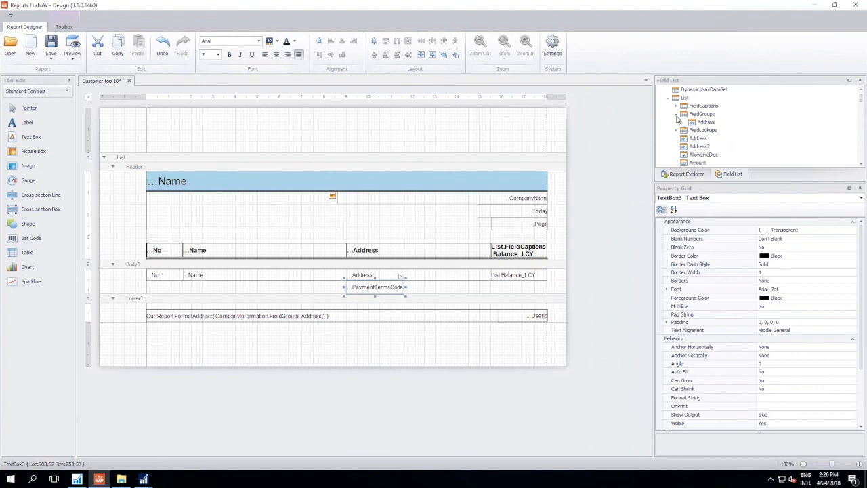
click(675, 115)
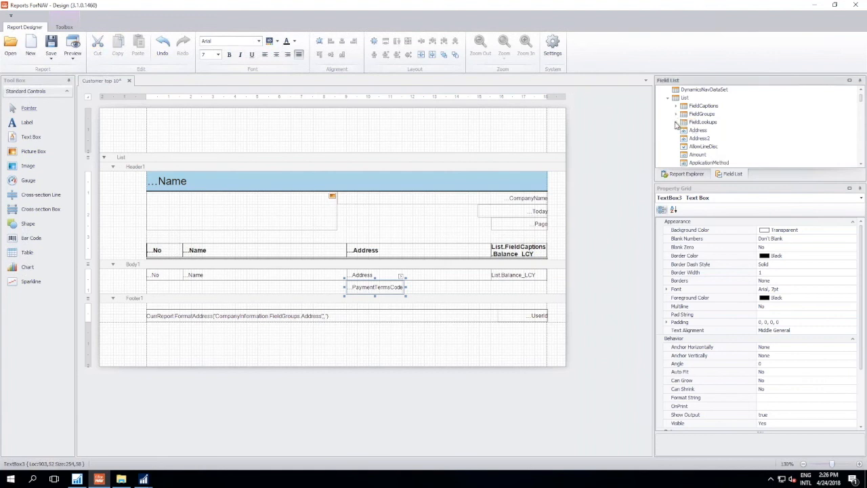
click(675, 123)
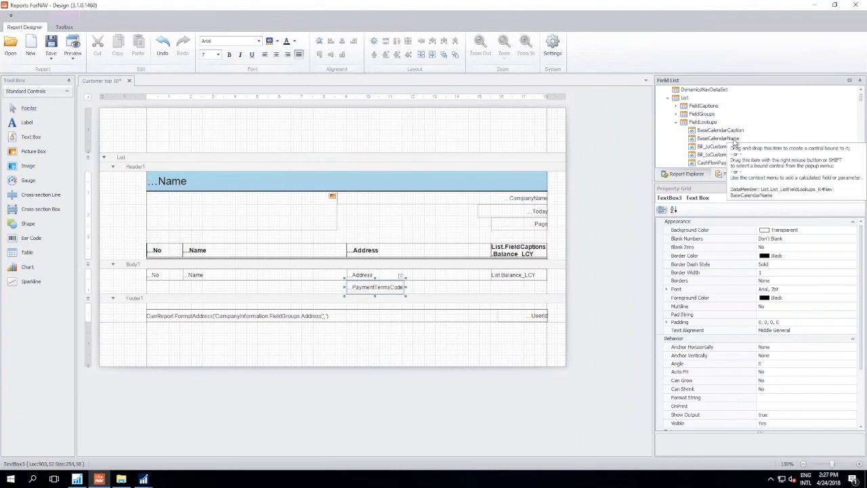
scroll(750, 144, down, 5)
scroll(750, 144, down, 5)
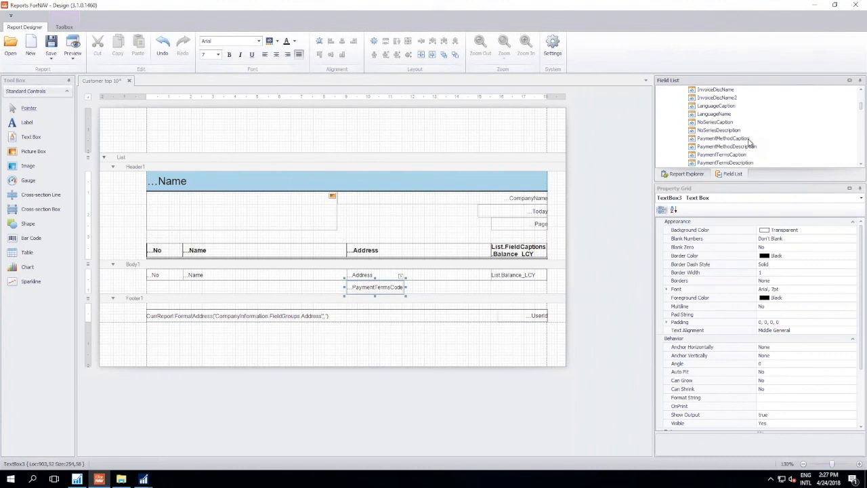
scroll(750, 143, down, 1)
drag(737, 142, 434, 291)
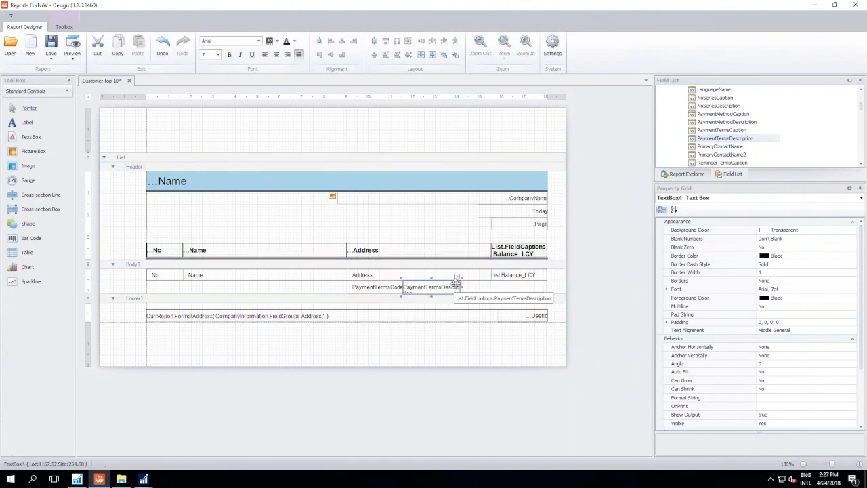
drag(490, 288, 494, 288)
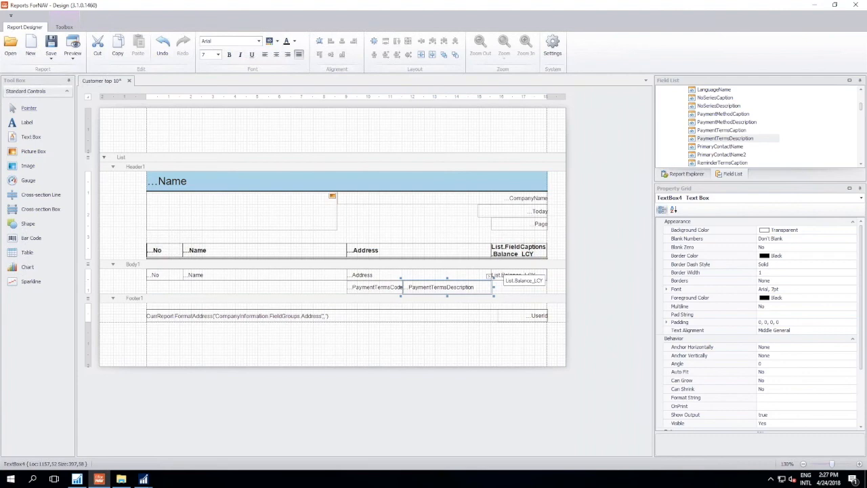
- Preview the report with the payment terms description and close the designer, saving the changes to Customer top 10
click(73, 51)
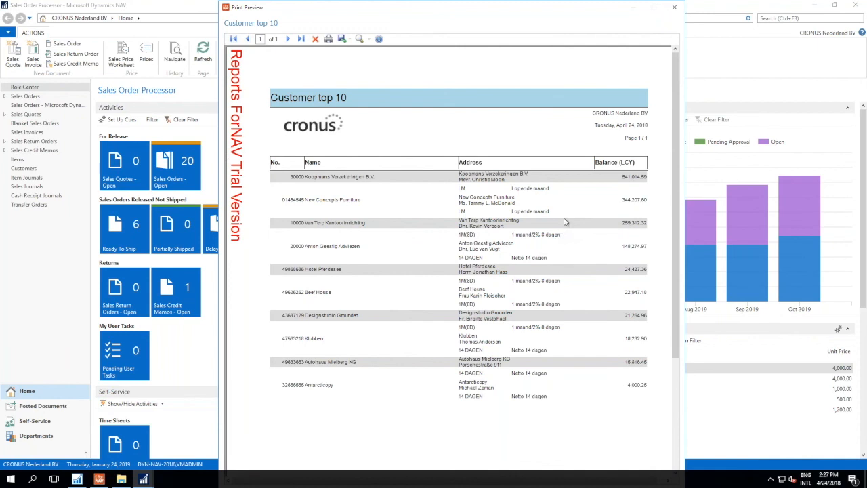
click(674, 11)
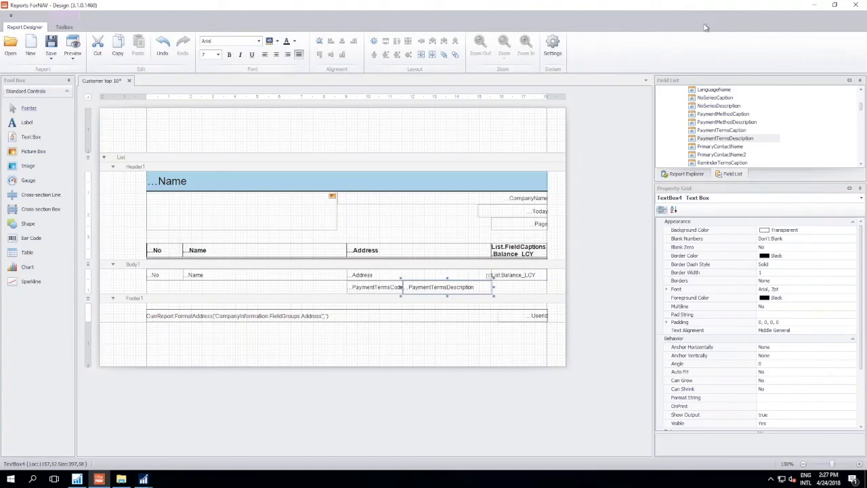
click(856, 10)
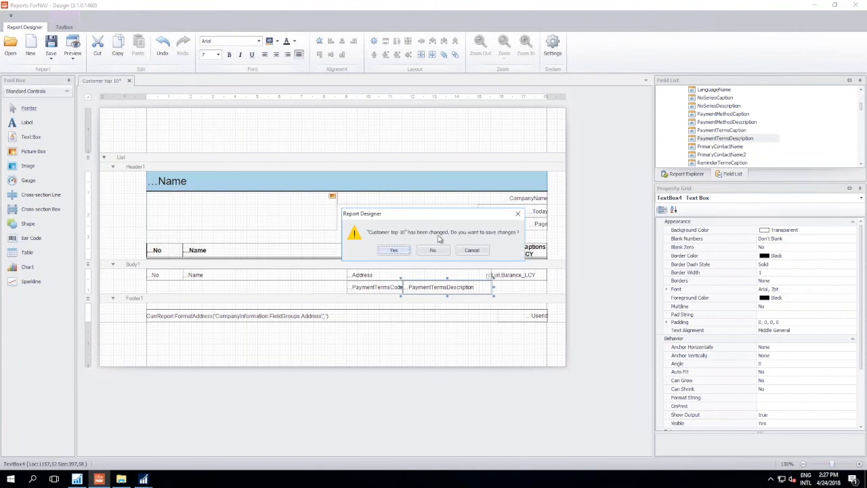
click(395, 250)
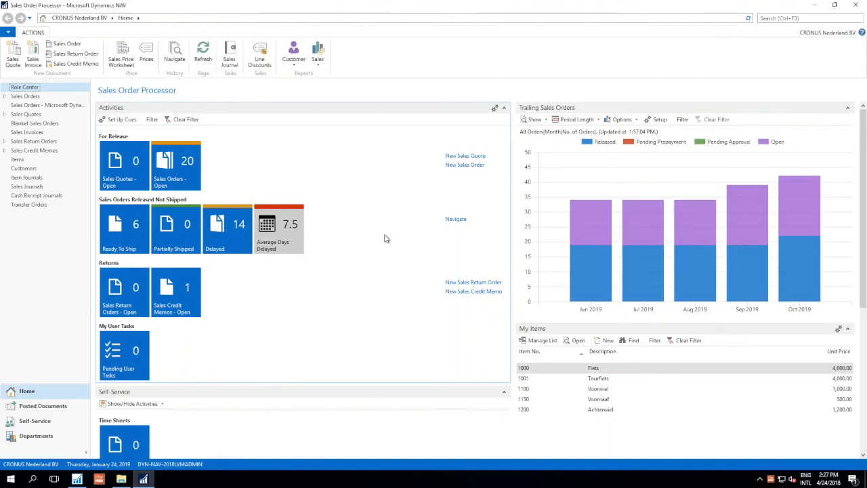
- Change the language of the Dynamics NAV client to Dutch and accept the client restart
click(8, 31)
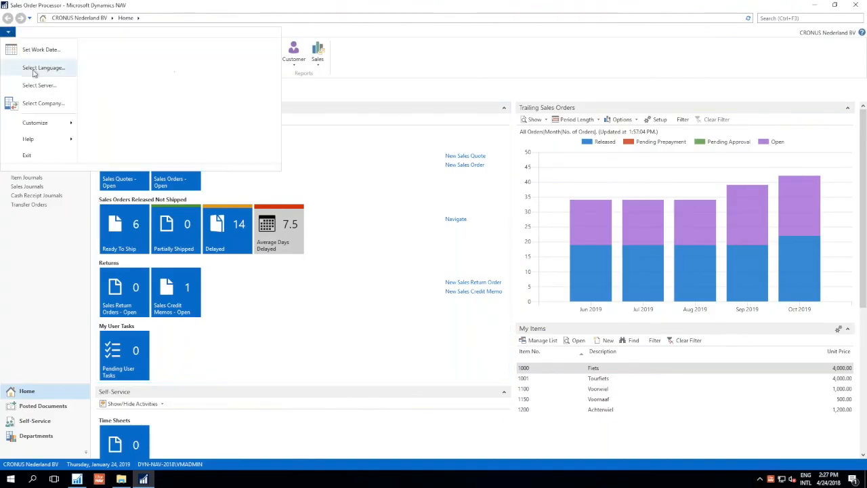
click(45, 68)
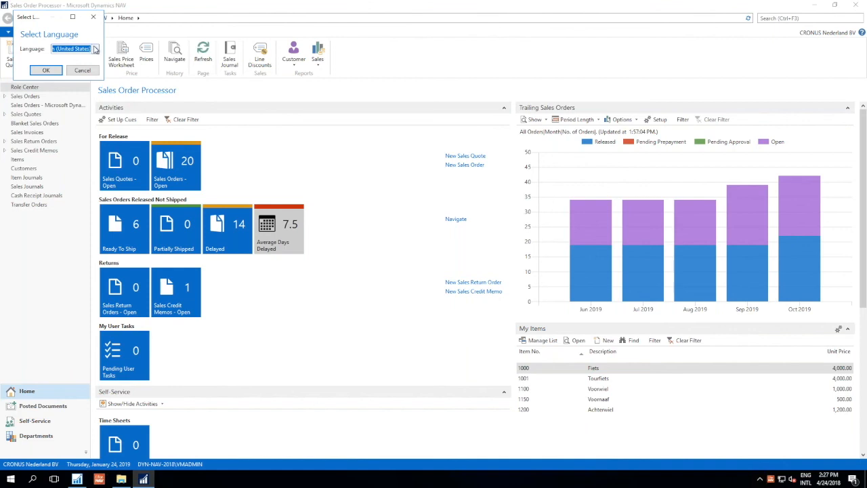
click(95, 48)
click(97, 89)
click(46, 70)
click(151, 66)
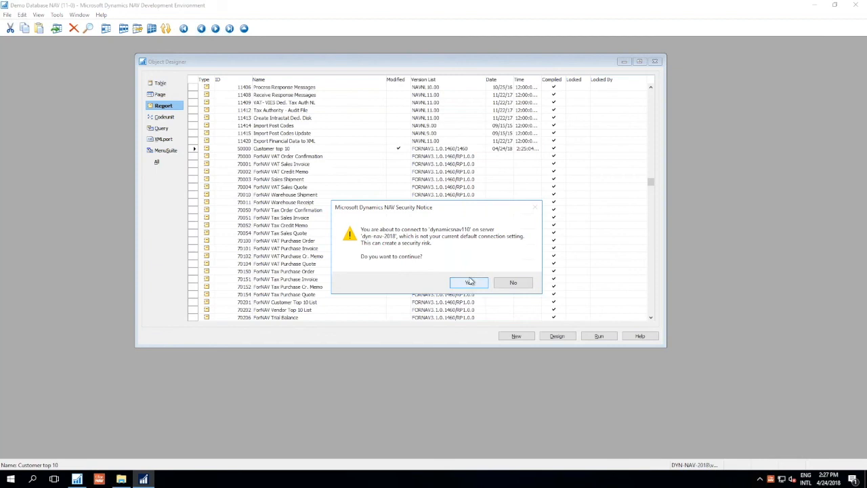
key(Return)
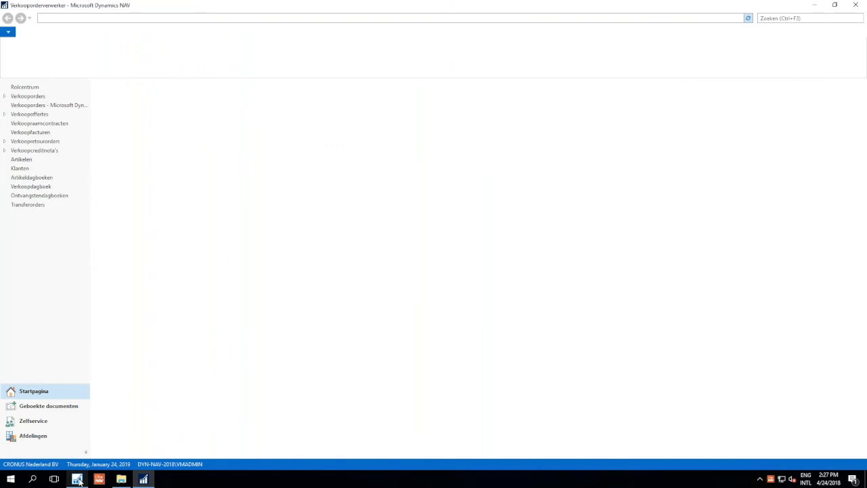
- Switch to the NAV Development Environment and run report 50000 Customer top 10 with Open Designer enabled
click(78, 479)
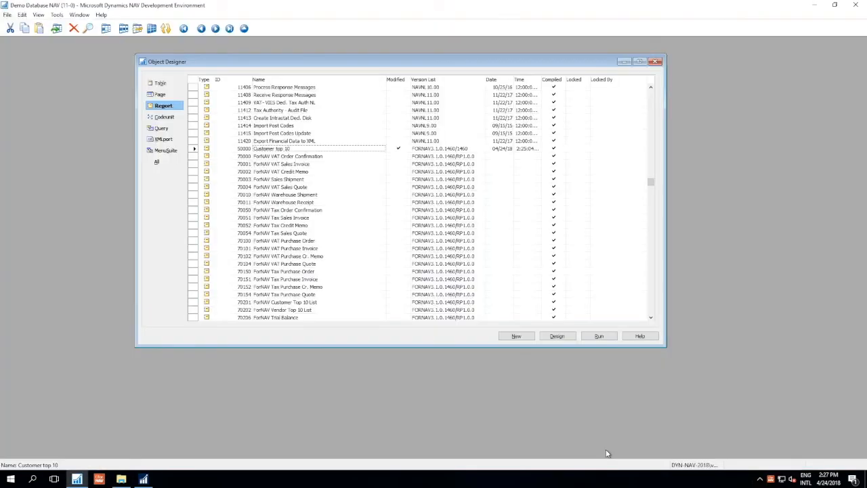
click(596, 337)
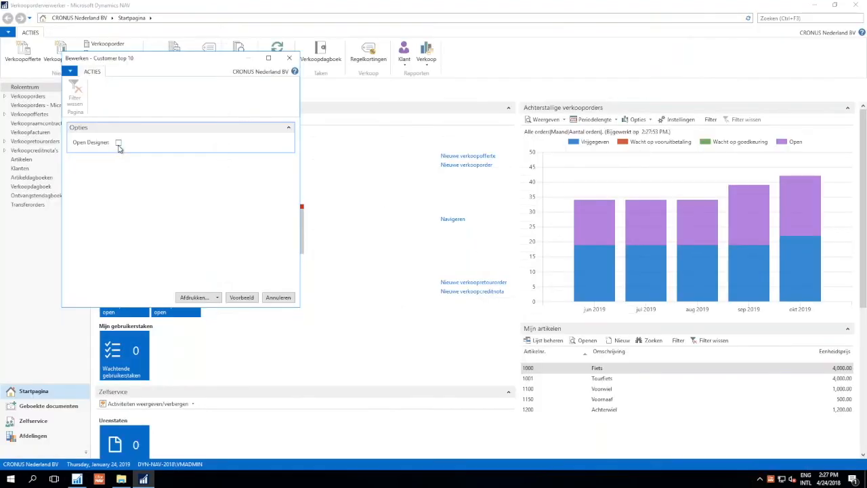
click(117, 143)
click(252, 299)
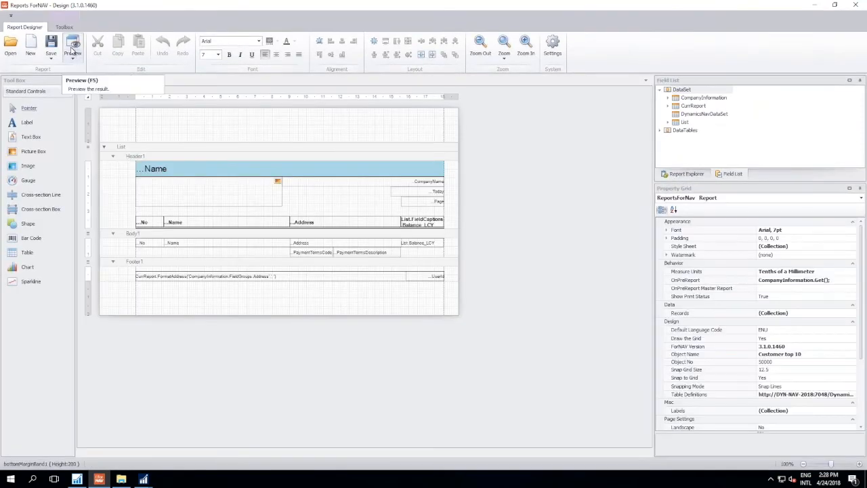
- Preview the report from the designer to check its captions in the Dutch client, and close the preview
click(73, 54)
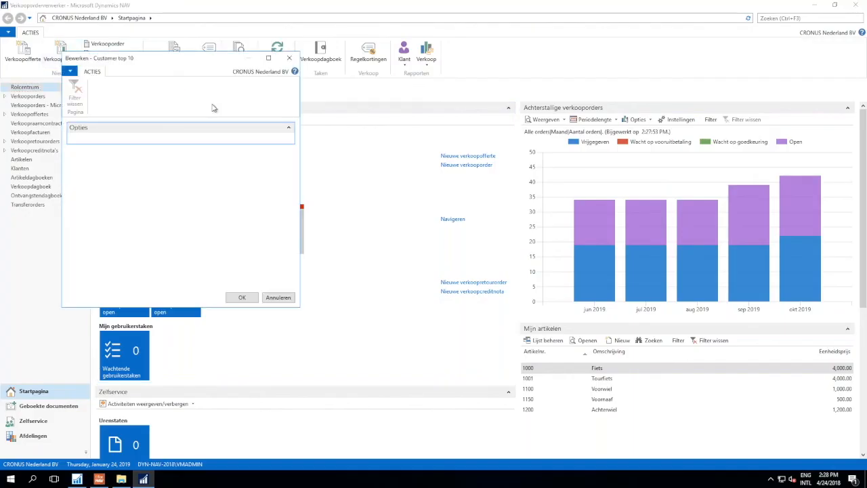
click(255, 298)
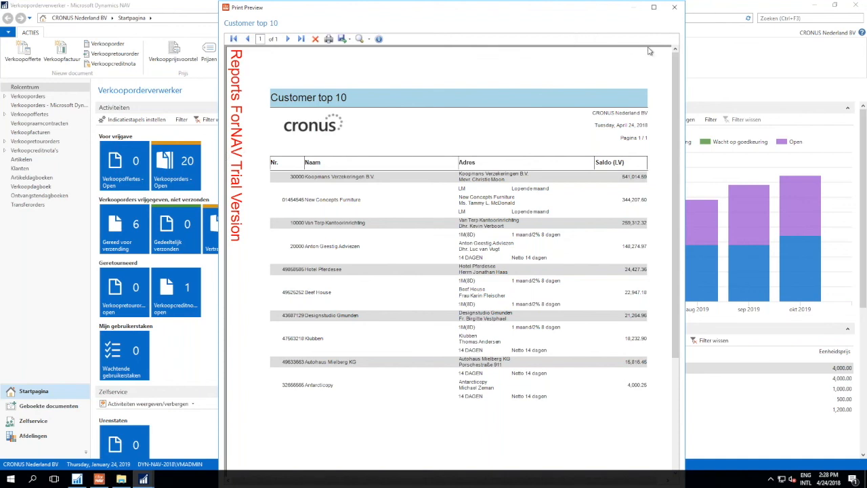
click(678, 10)
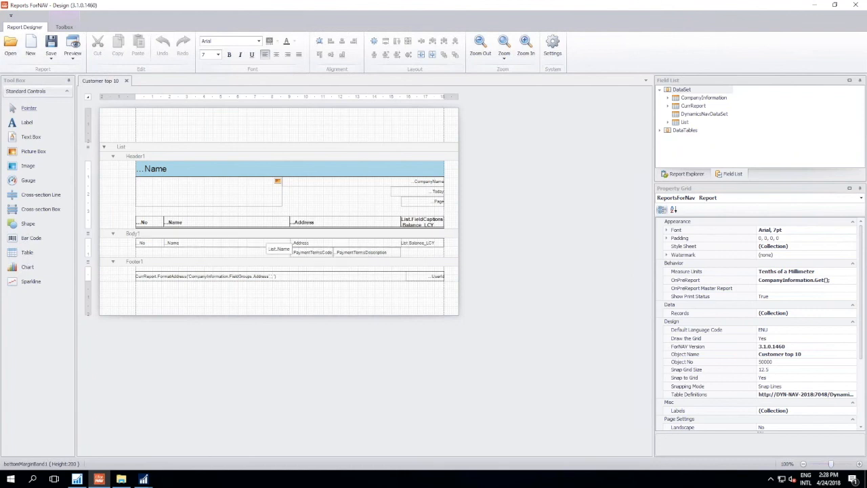
- Set the source expression of the Header1 title text box to CurrReport.Name1 and preview the report to inspect the error output
click(195, 169)
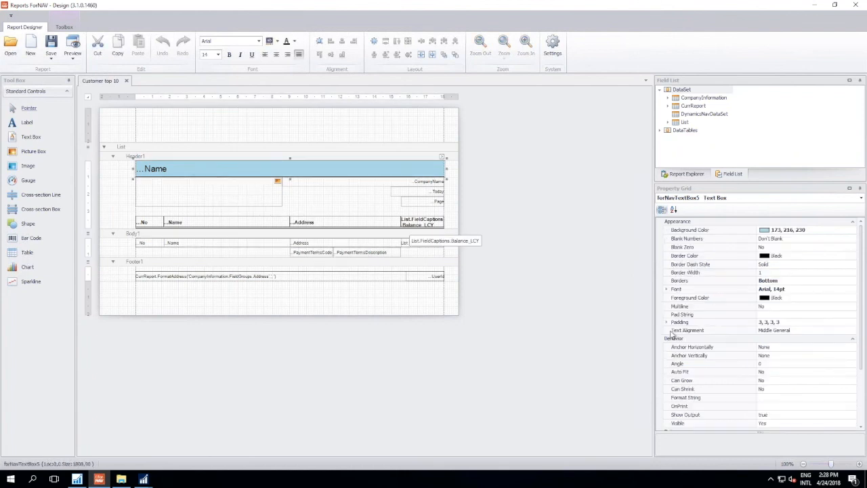
scroll(819, 370, down, 3)
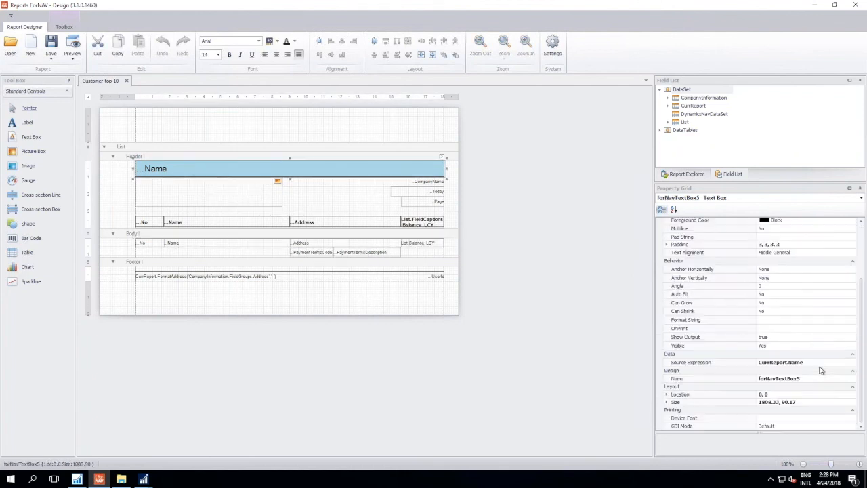
click(810, 364)
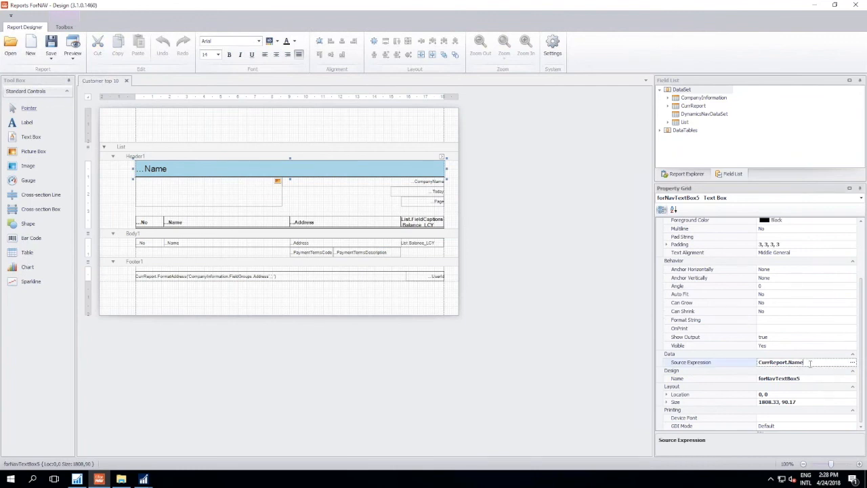
text(1)
key(Return)
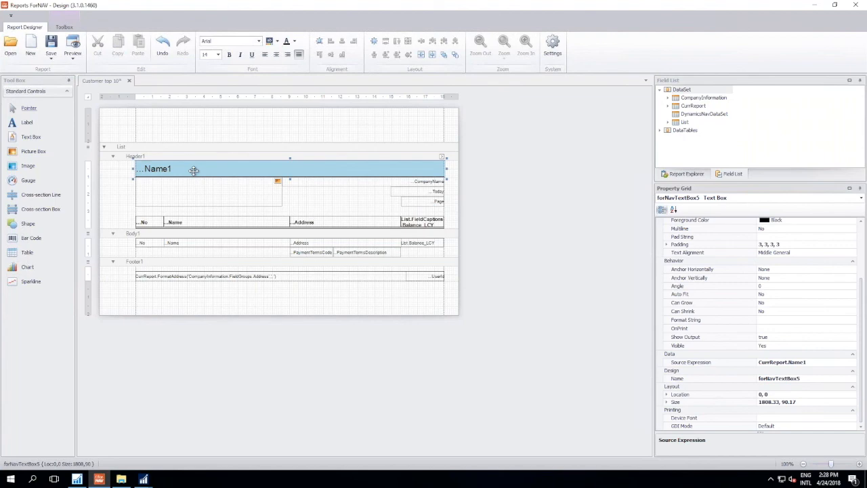
click(72, 46)
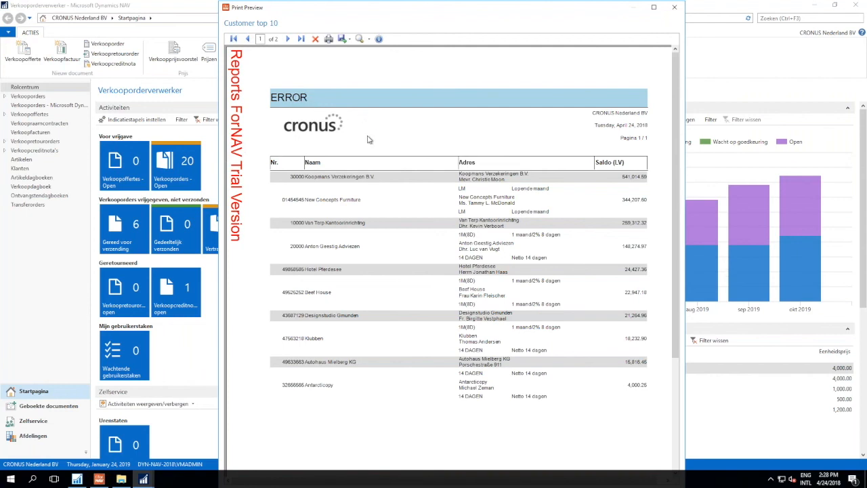
scroll(371, 140, down, 10)
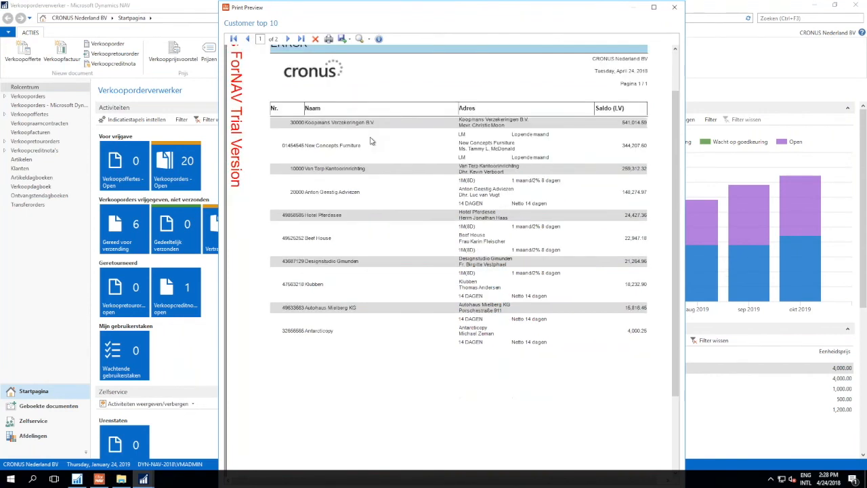
- Examine the ForNAV error report on page 2 of the preview, including its Value and Error columns, and close the preview
scroll(371, 140, up, 1)
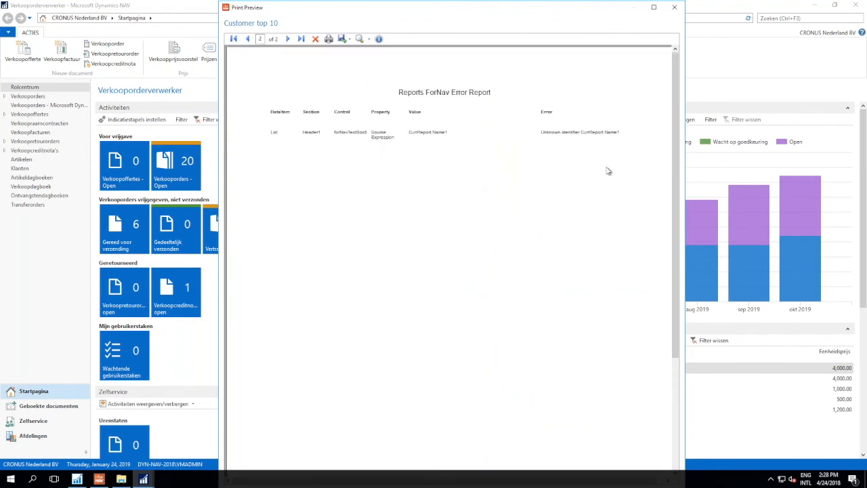
ctrl+scroll(570, 166, up, 1)
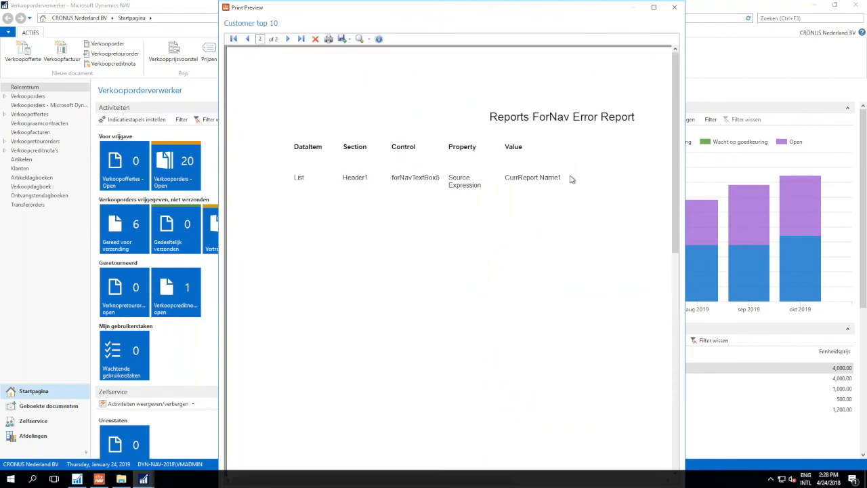
scroll(573, 176, down, 1)
drag(520, 167, 424, 185)
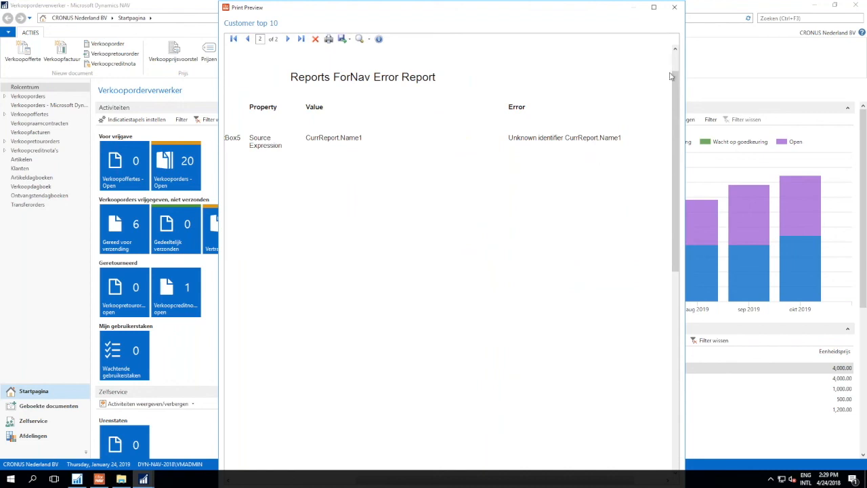
click(676, 8)
- Close the ForNAV report designer and save the changes to Customer top 10
click(815, 363)
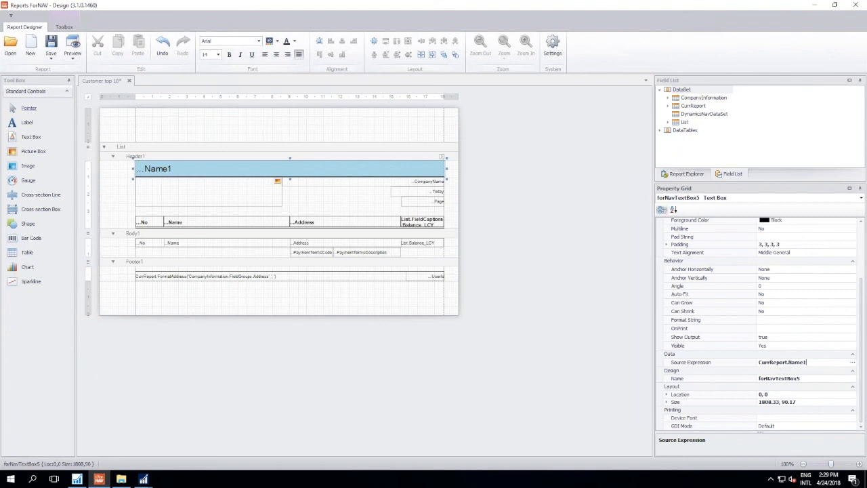
click(803, 345)
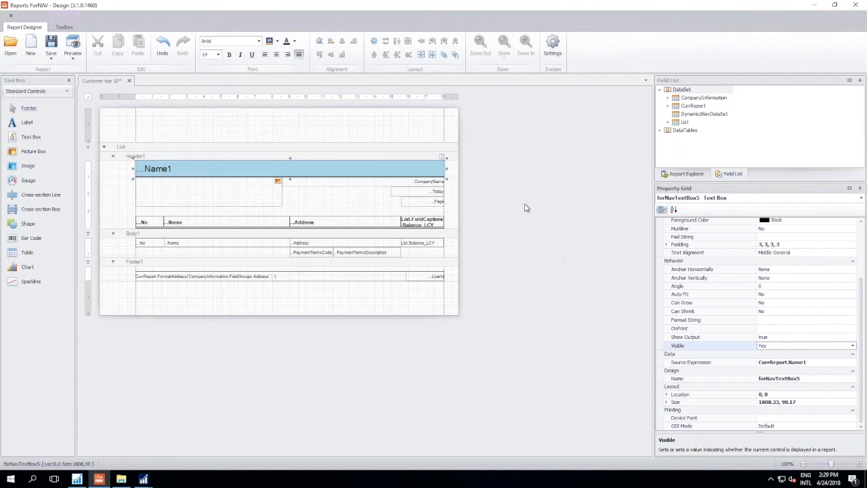
click(858, 8)
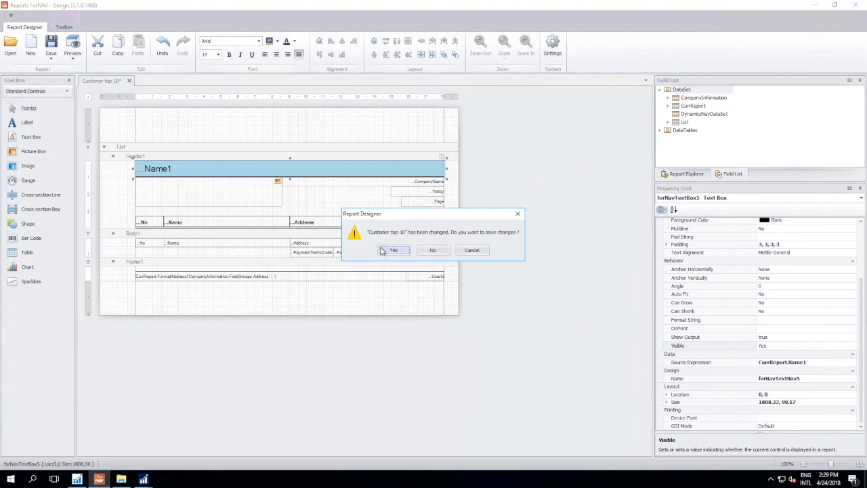
click(384, 252)
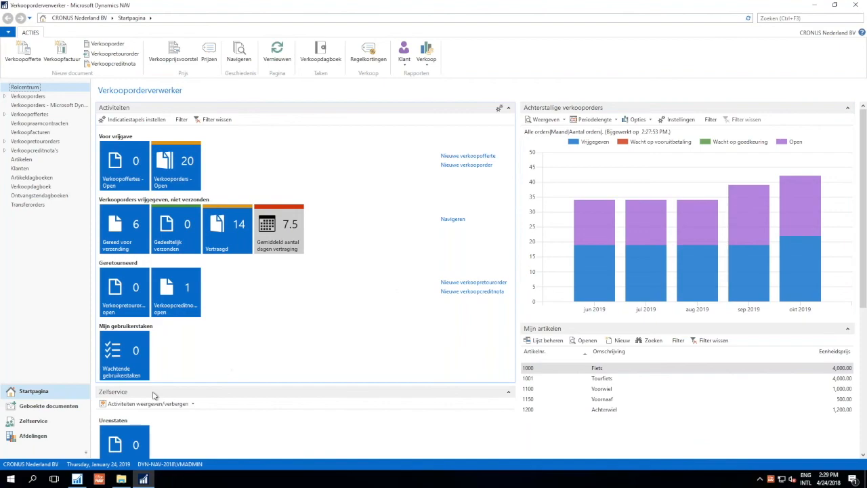
- Switch to the NAV Development Environment and save a copy of report 50000 Customer top 10 as report 50001 named Vendor top 10
click(77, 478)
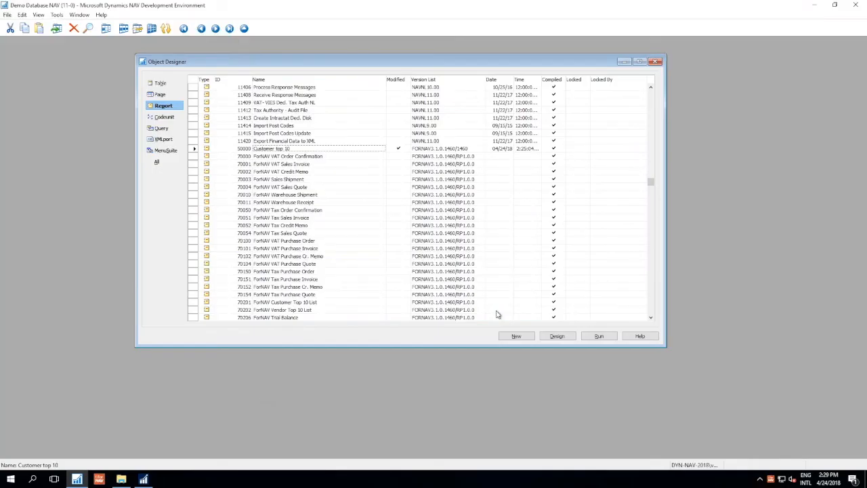
click(569, 336)
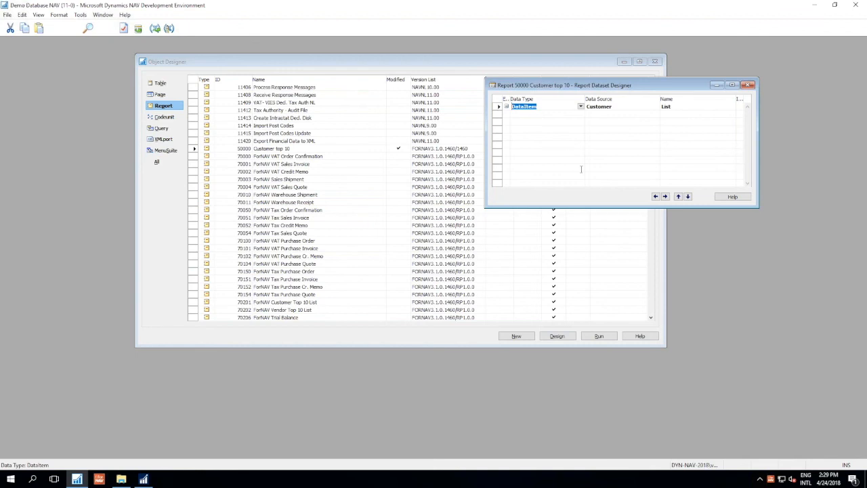
click(7, 14)
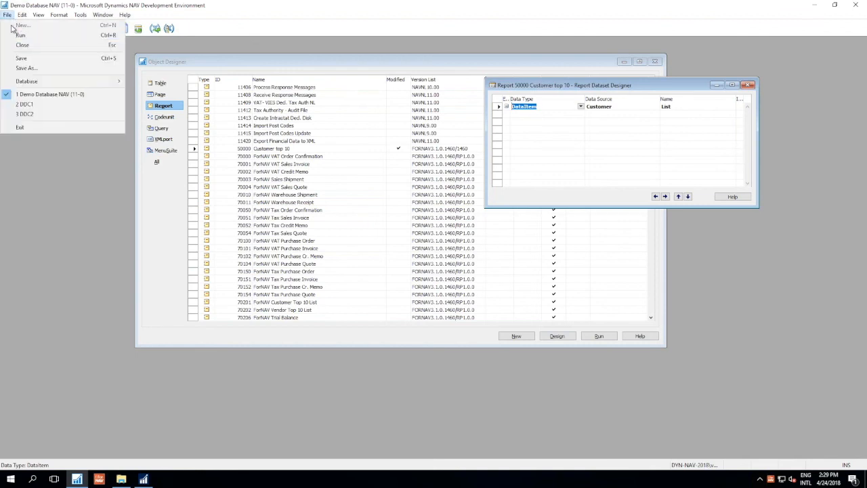
click(37, 69)
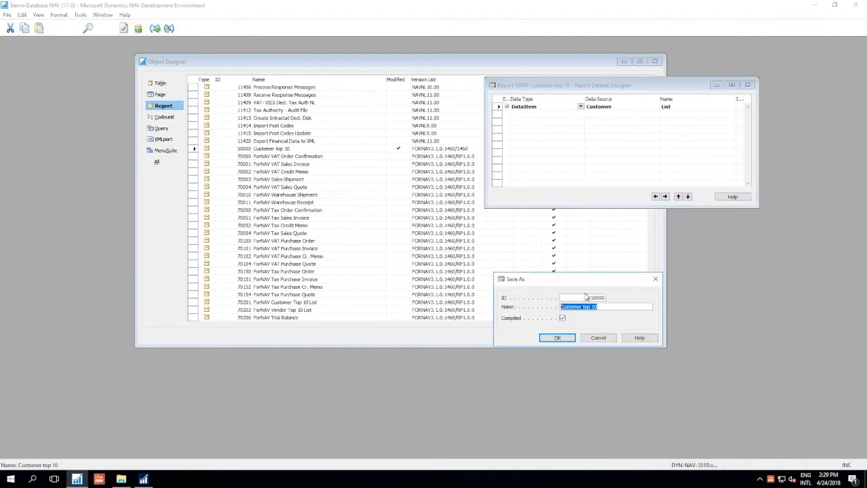
click(586, 297)
text(1)
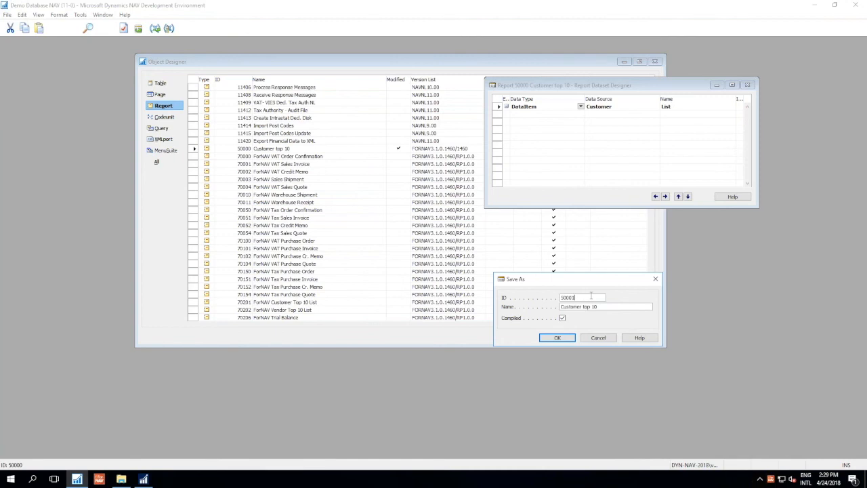
click(608, 308)
key(BackSpace)
key(BackSpace)
key(BackSpace)
key(BackSpace)
key(BackSpace)
key(BackSpace)
key(BackSpace)
key(BackSpace)
key(BackSpace)
text(Vendor)
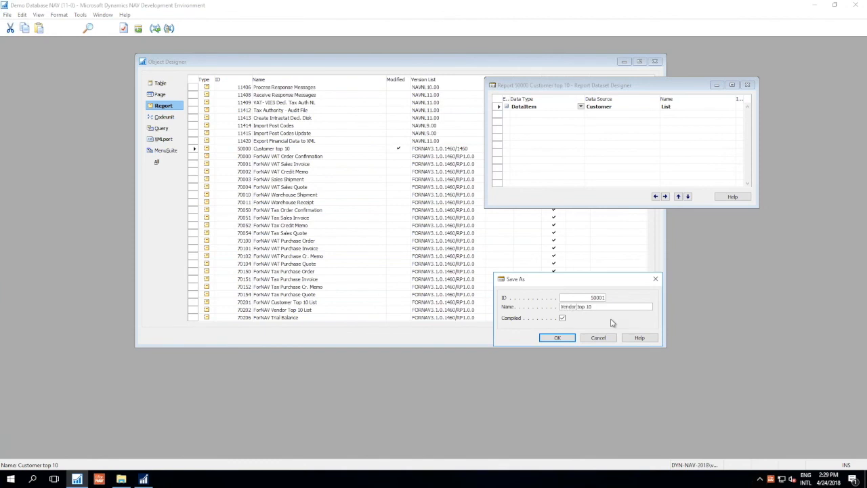
click(559, 337)
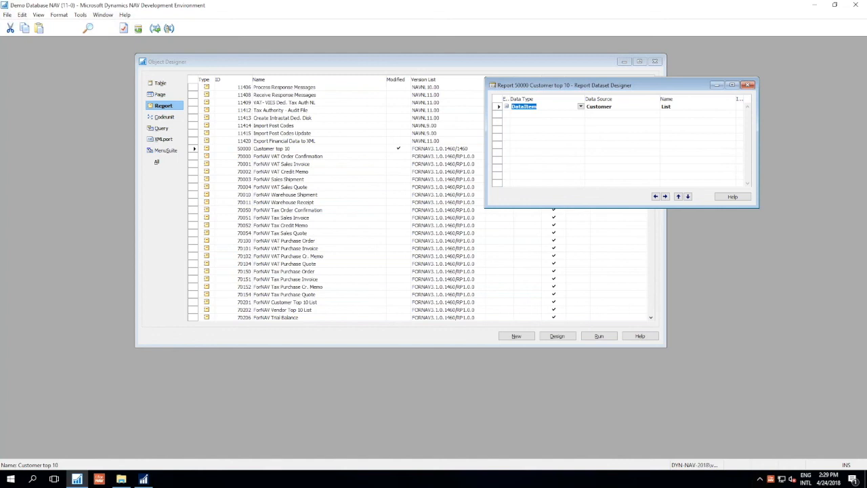
- Set the data source of the List data item to Vendor and save the report with Compiled enabled
key(Tab)
text(Vendor)
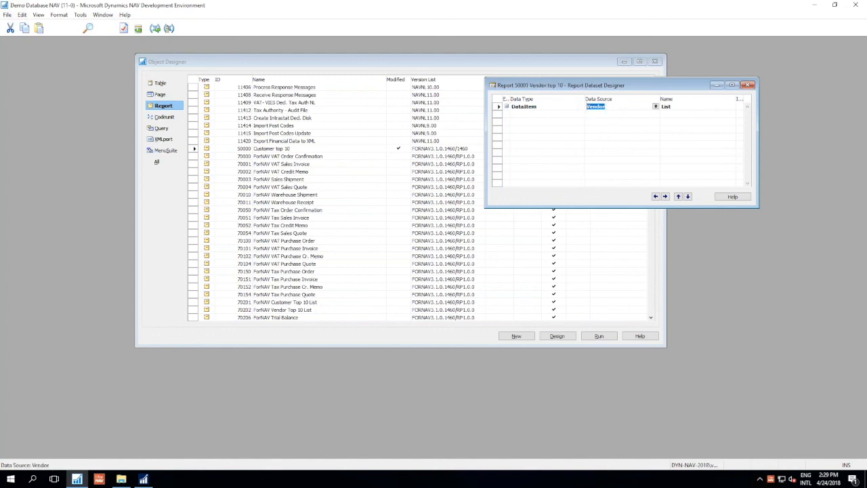
key(ctrl+s)
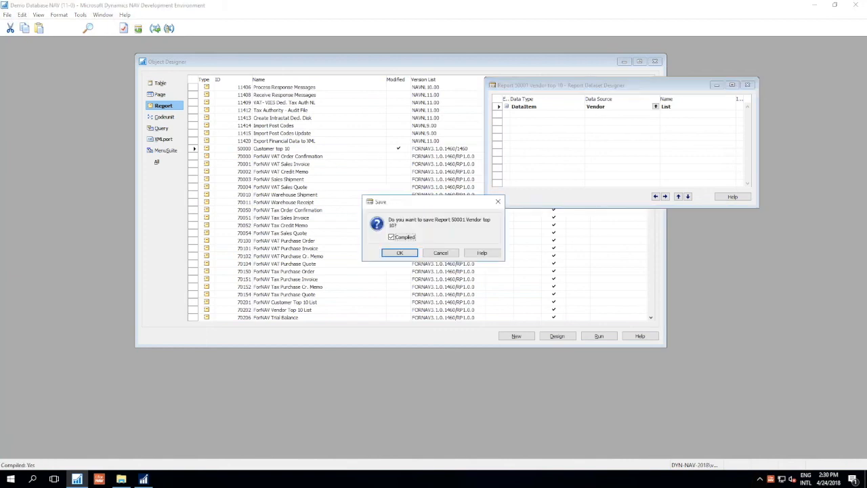
key(Return)
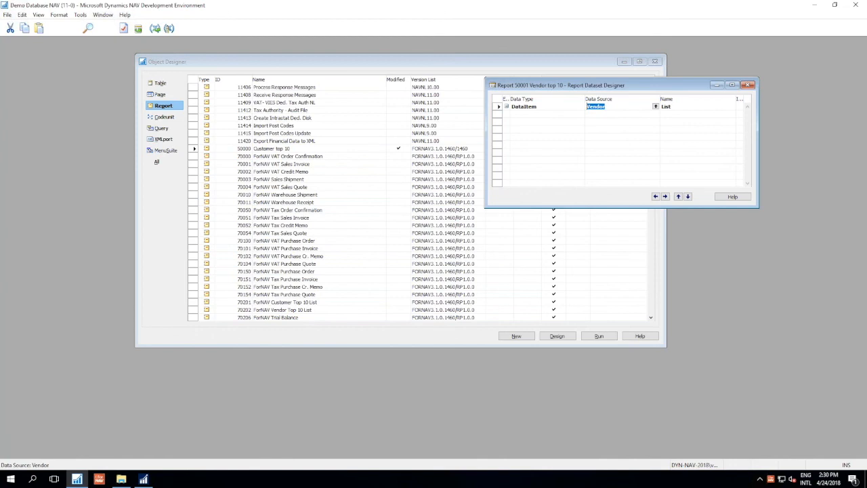
- Preview the Vendor top 10 report in the Dynamics NAV client and examine the vendor rows, column captions and payment terms
click(142, 480)
click(81, 128)
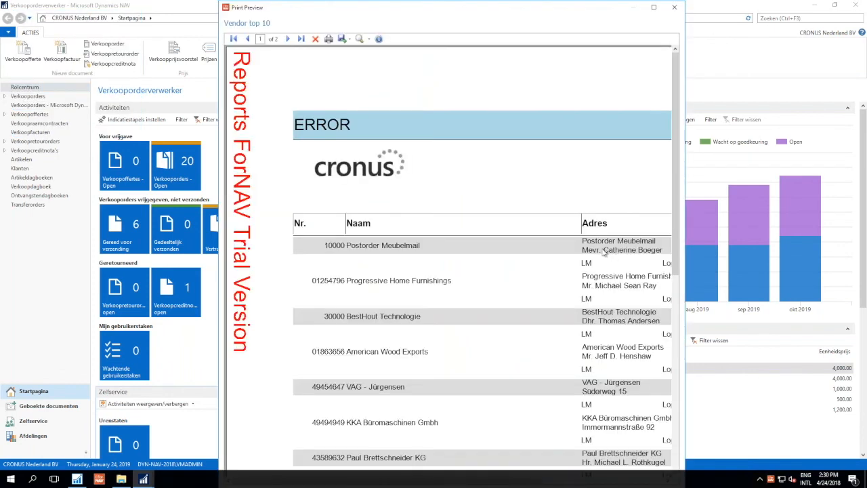
scroll(605, 252, down, 3)
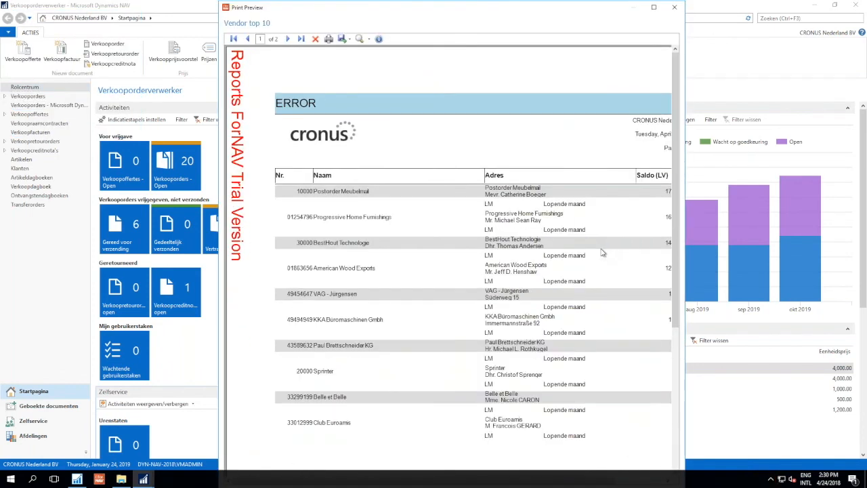
scroll(603, 252, down, 1)
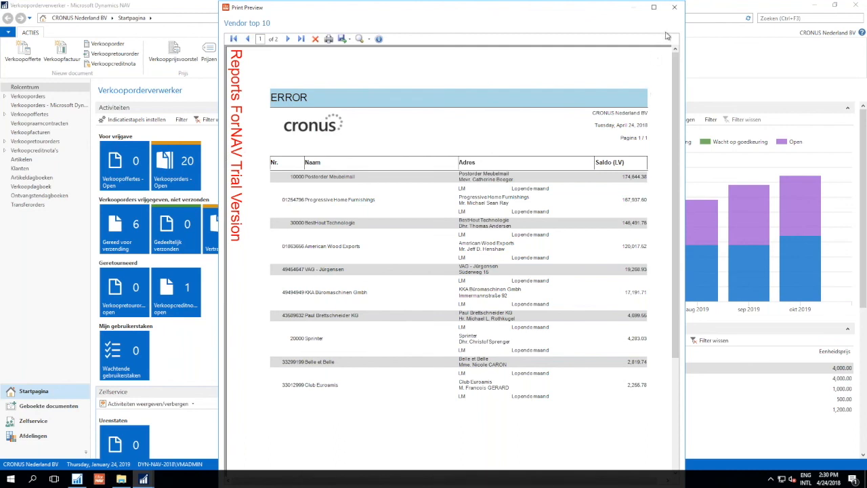
- Close the Vendor top 10 preview and, back in the Development Environment, the Report Dataset Designer
click(675, 7)
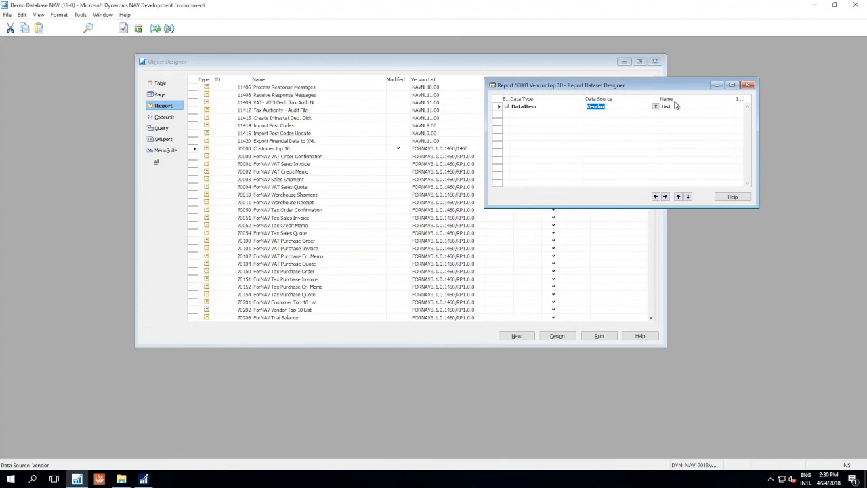
click(676, 106)
click(746, 86)
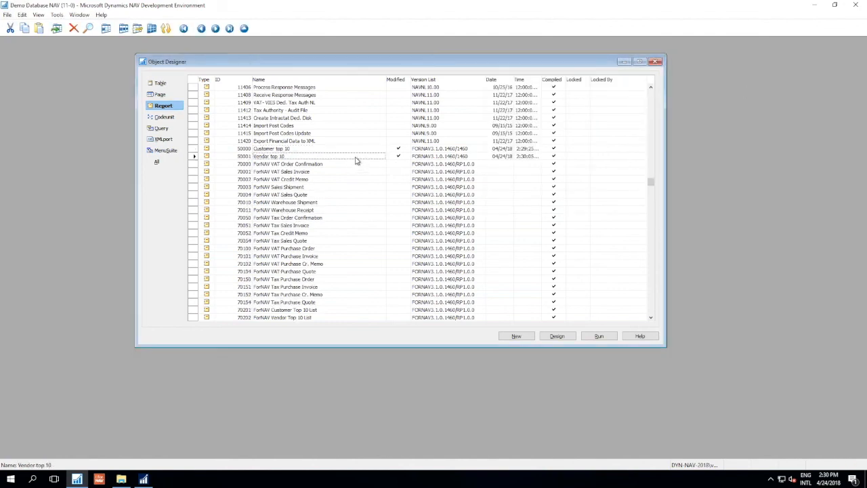